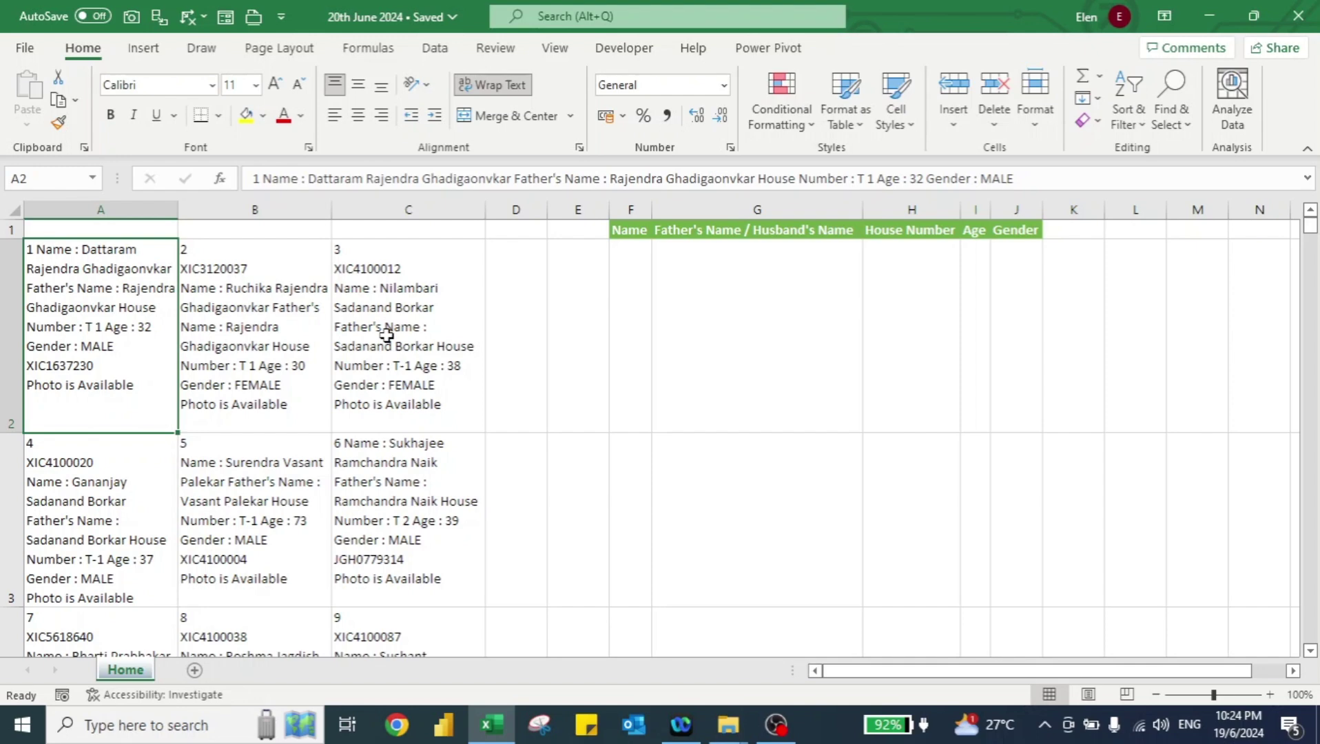
Load the range A2:C60 into Power Query as a table without headers
key(ctrl+v)
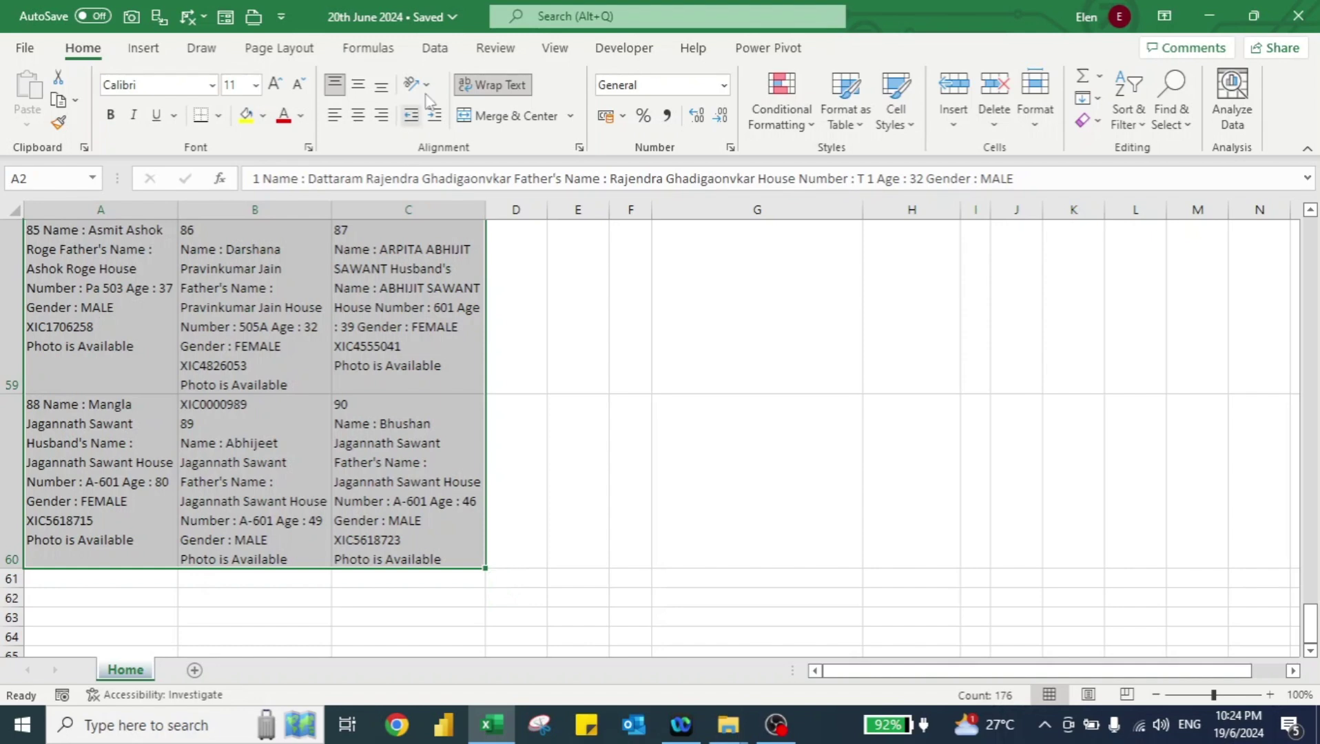
click(438, 49)
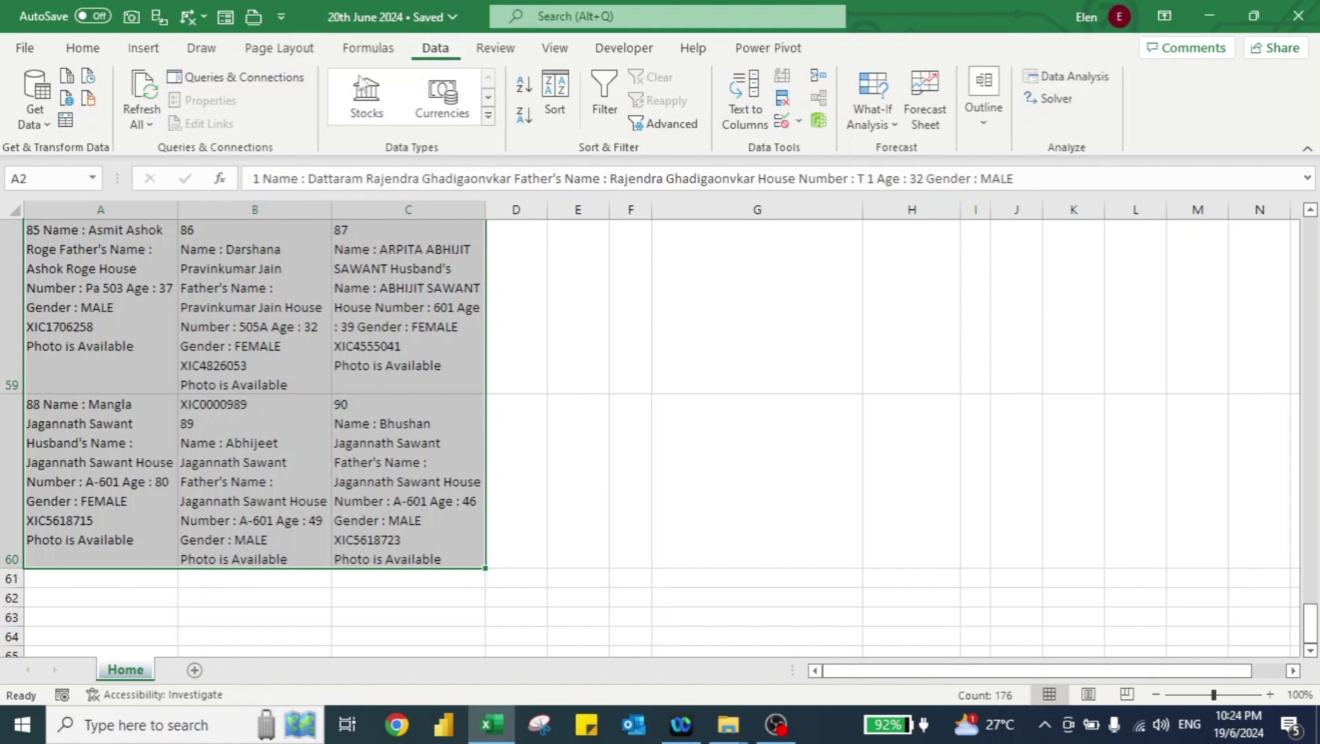
click(64, 124)
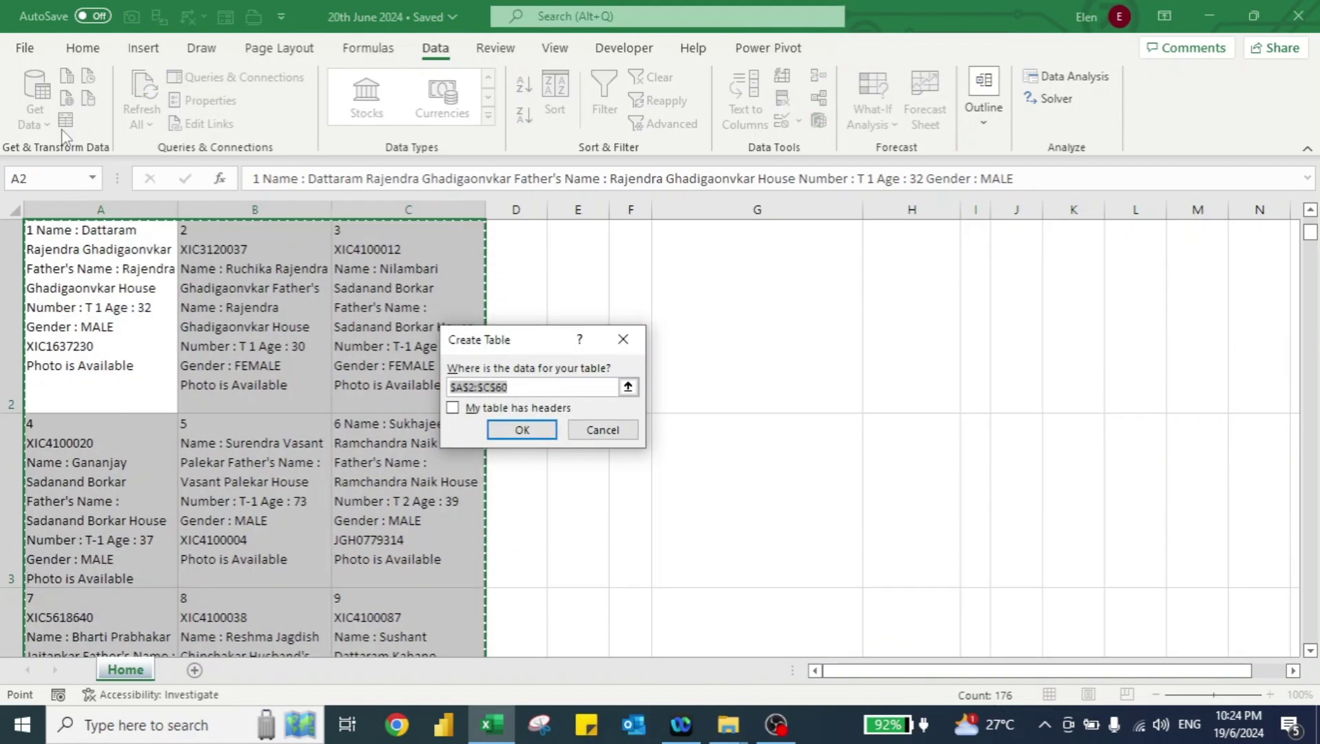
click(524, 428)
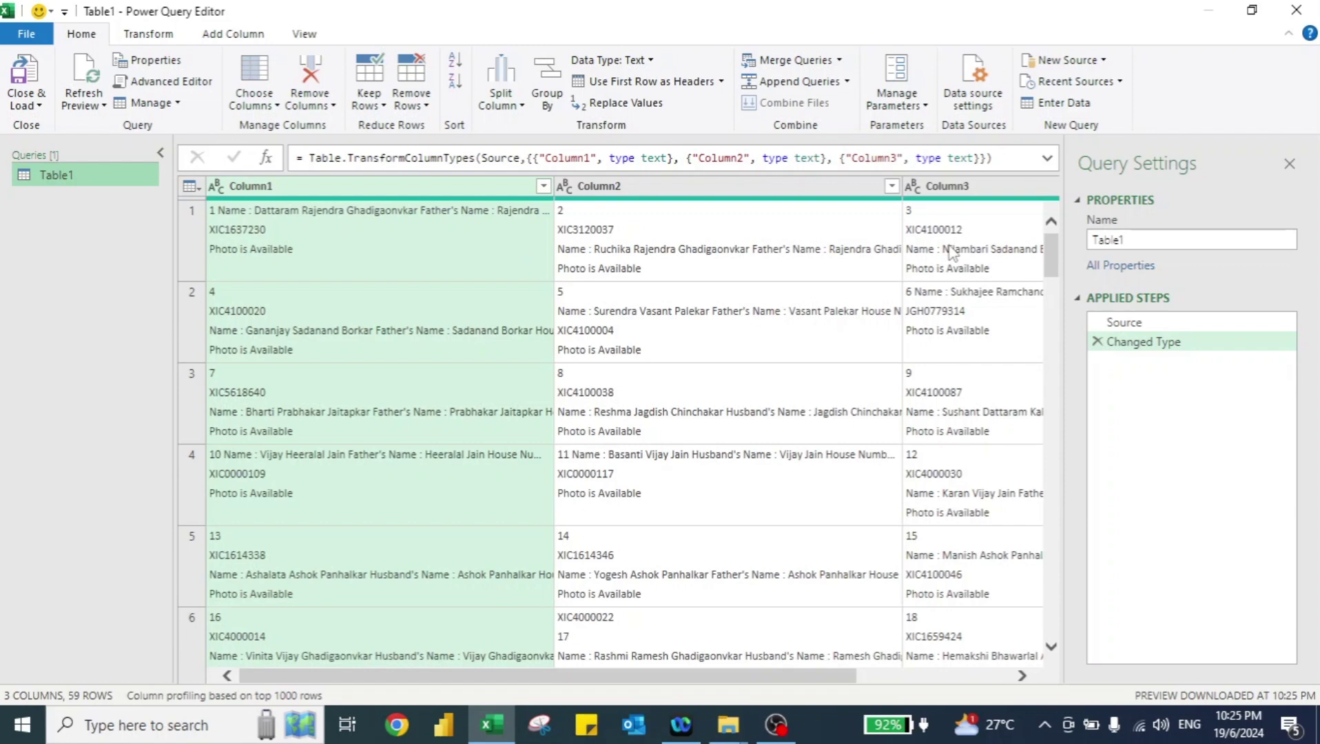
Add an index column starting at 0 and unpivot all the other columns
click(234, 35)
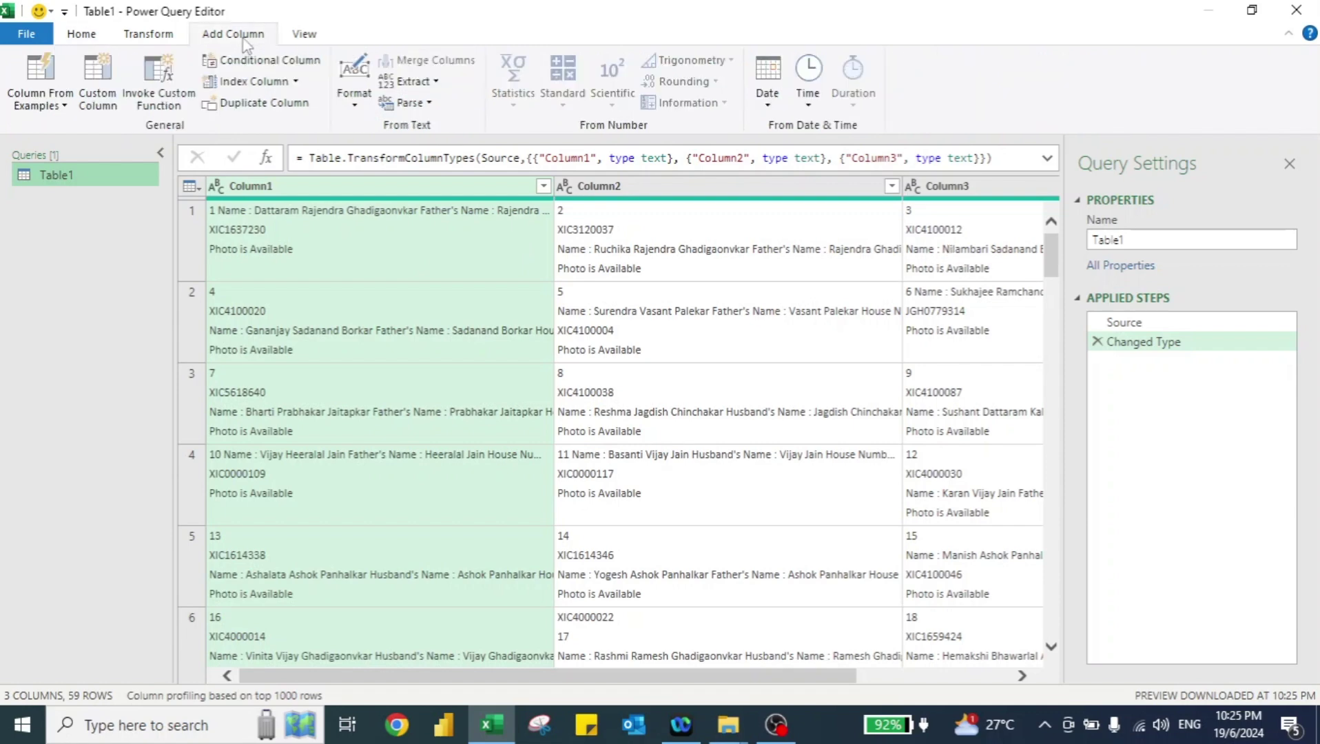
click(241, 82)
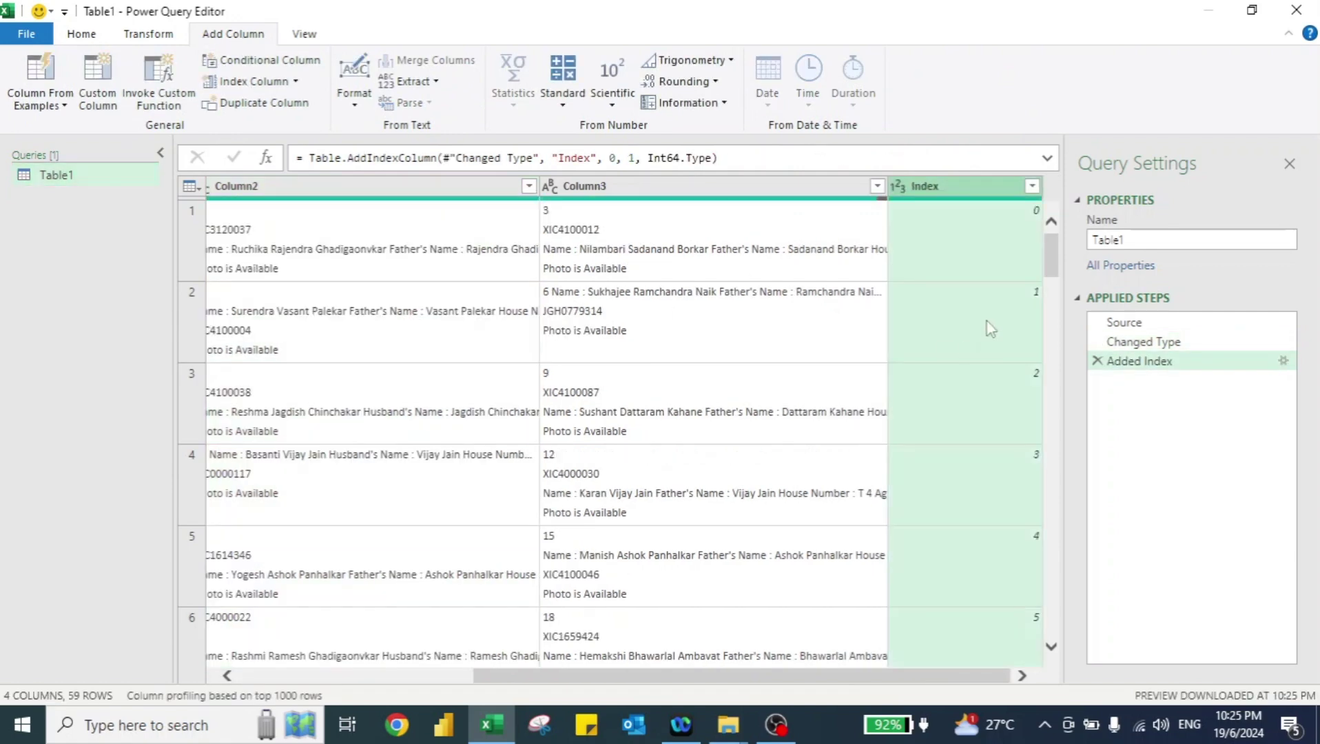
right_click(942, 190)
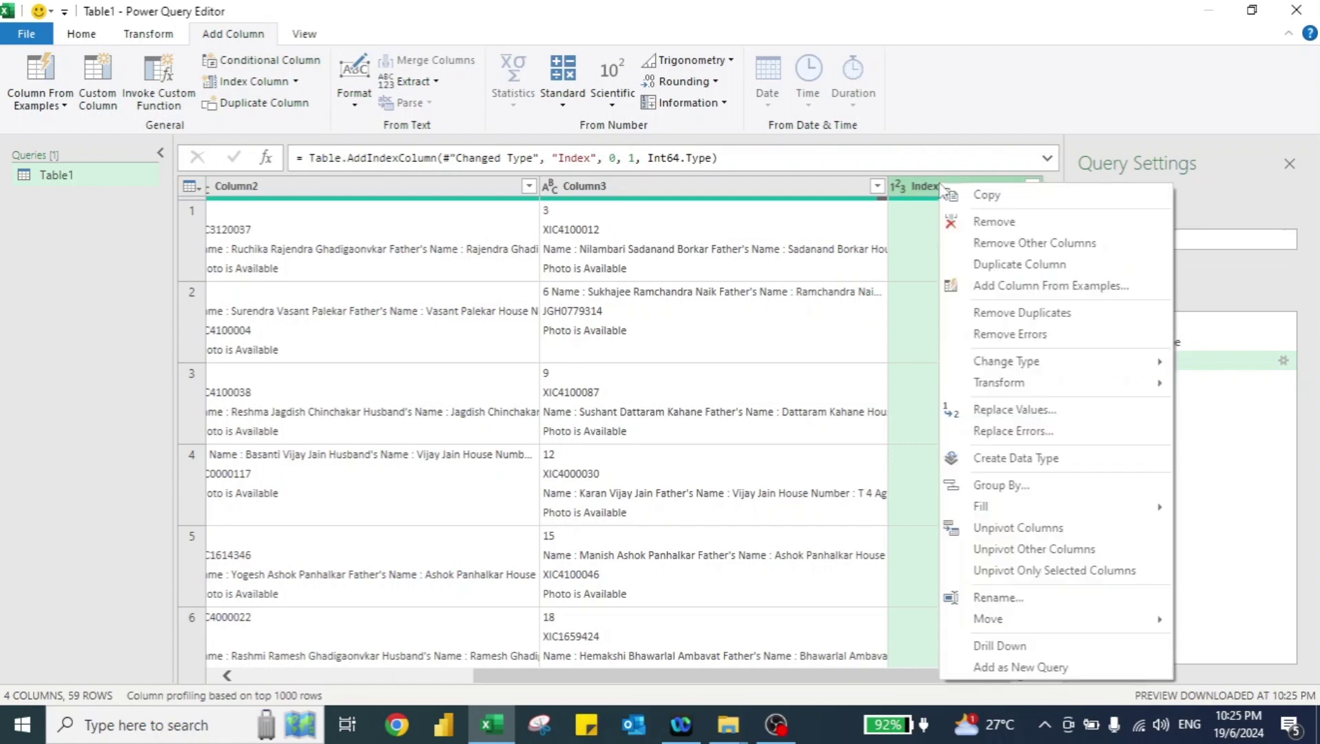
click(1025, 558)
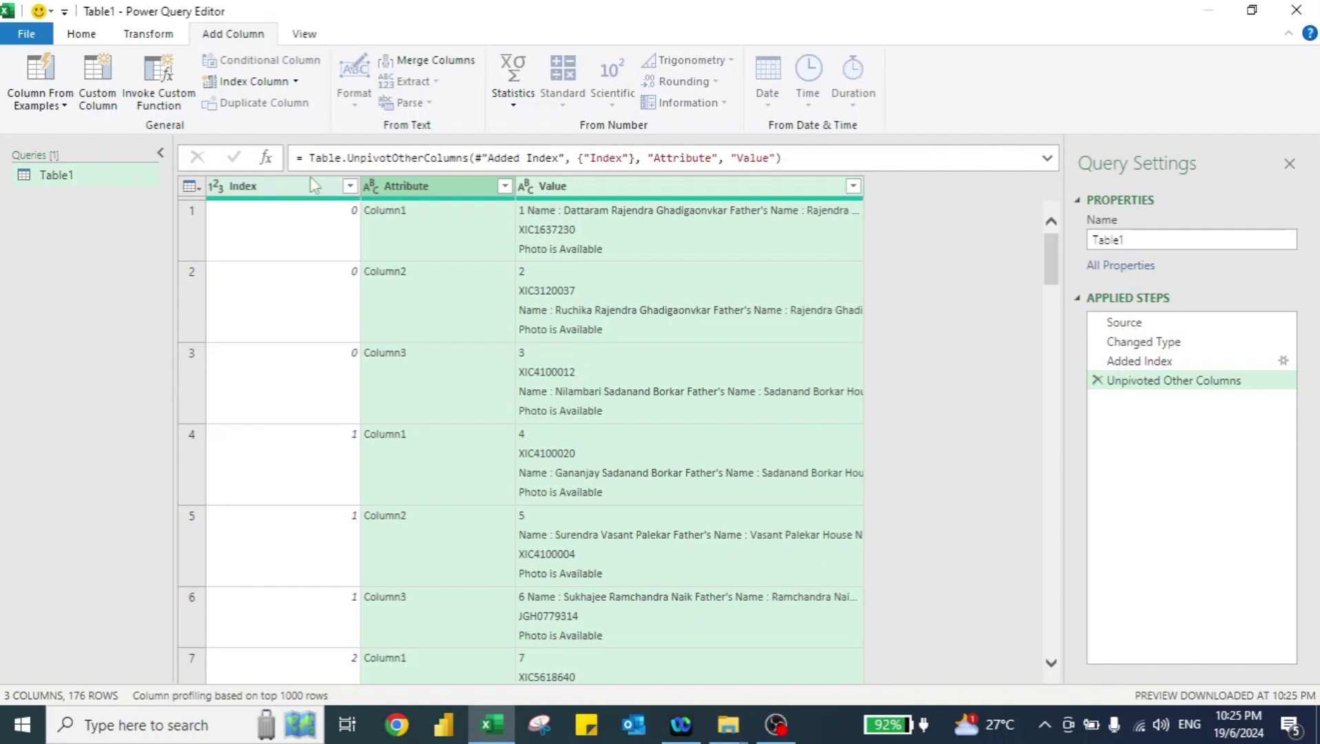
Remove the Index and Attribute columns from the query
shift+click(276, 193)
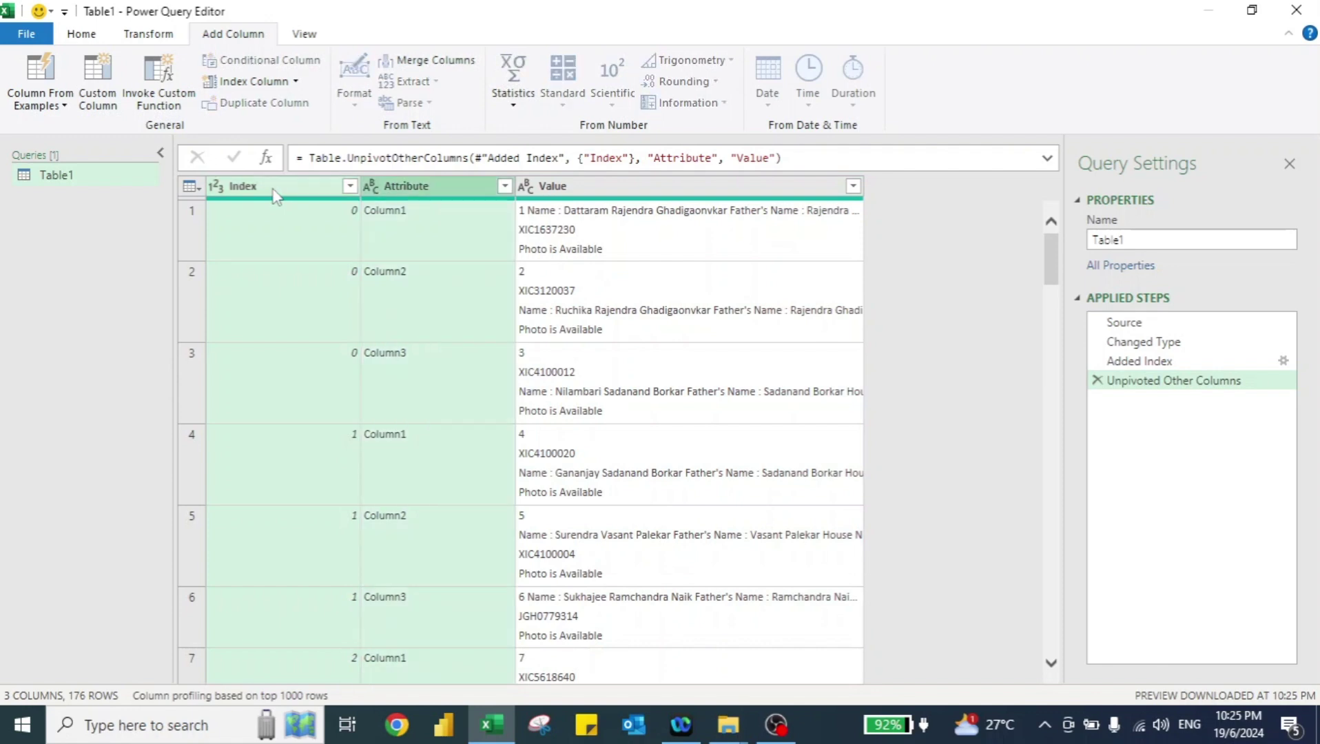
key(Delete)
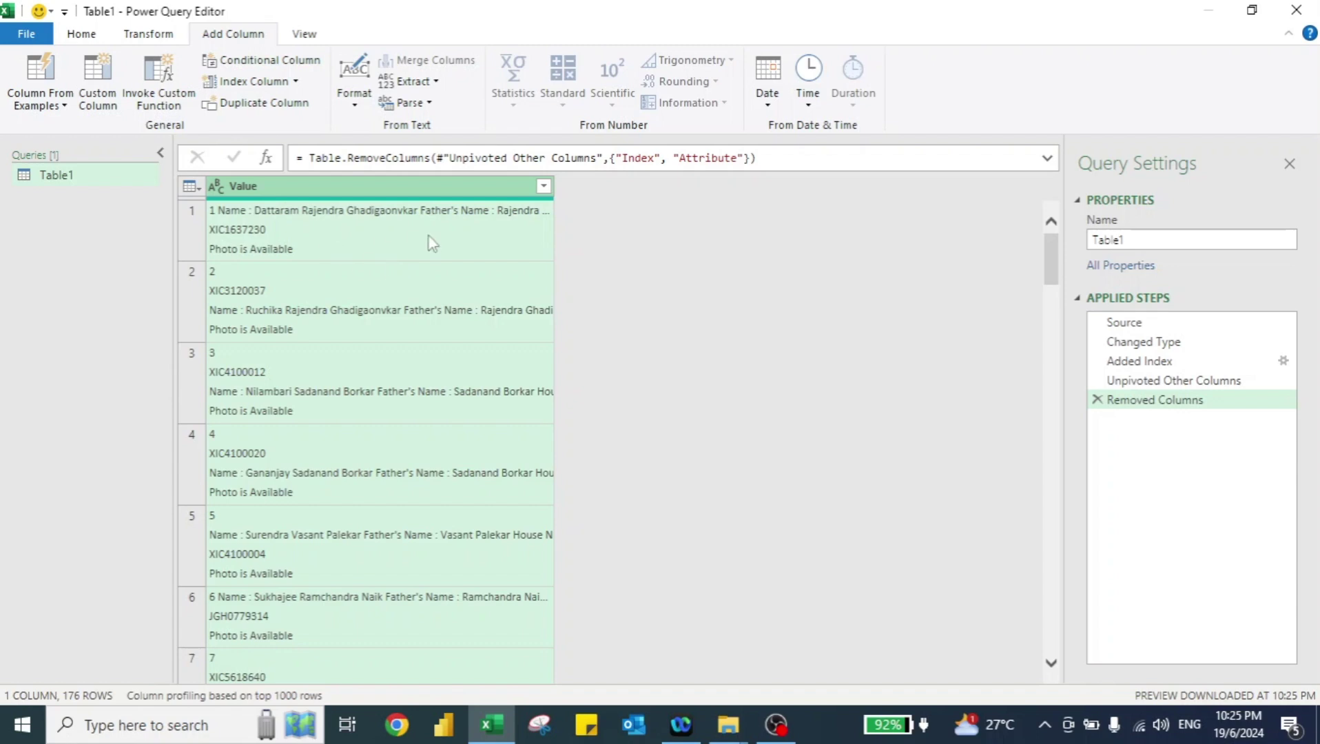
Start a new custom column and call it Name
click(100, 81)
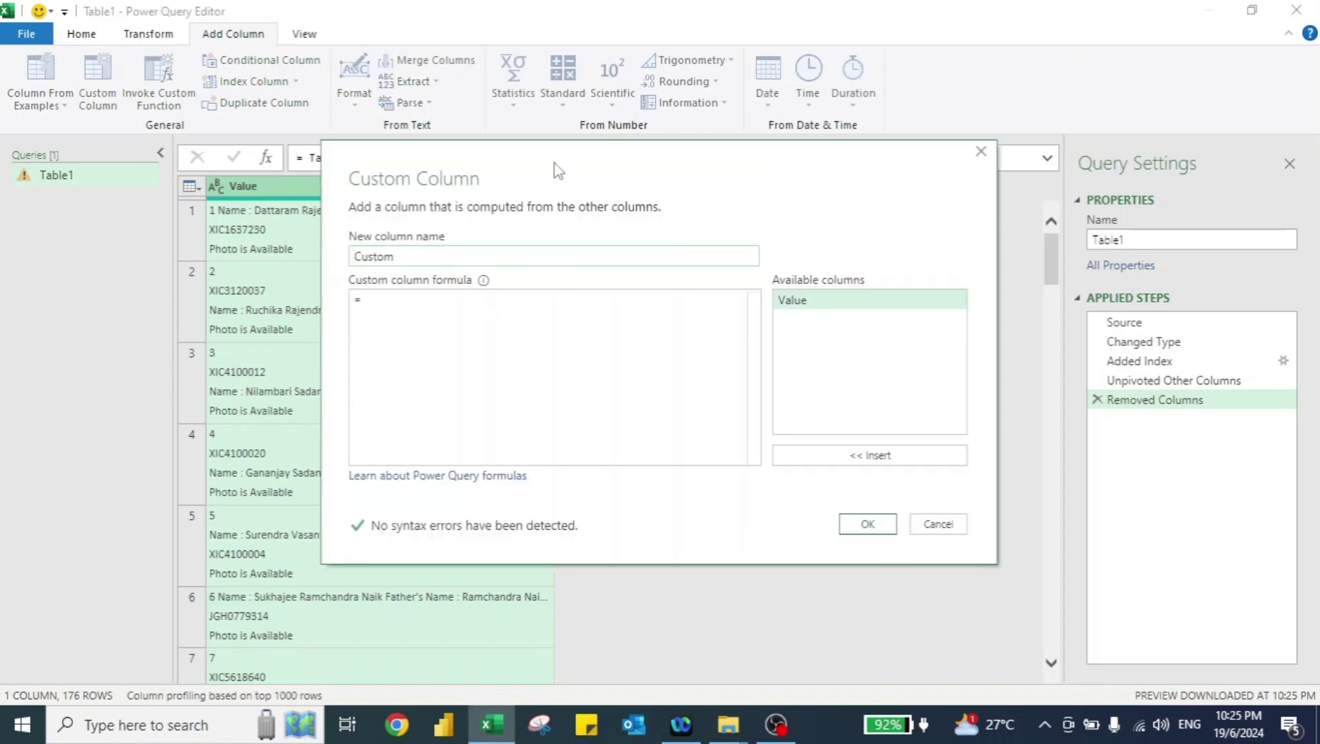
drag(527, 153, 616, 217)
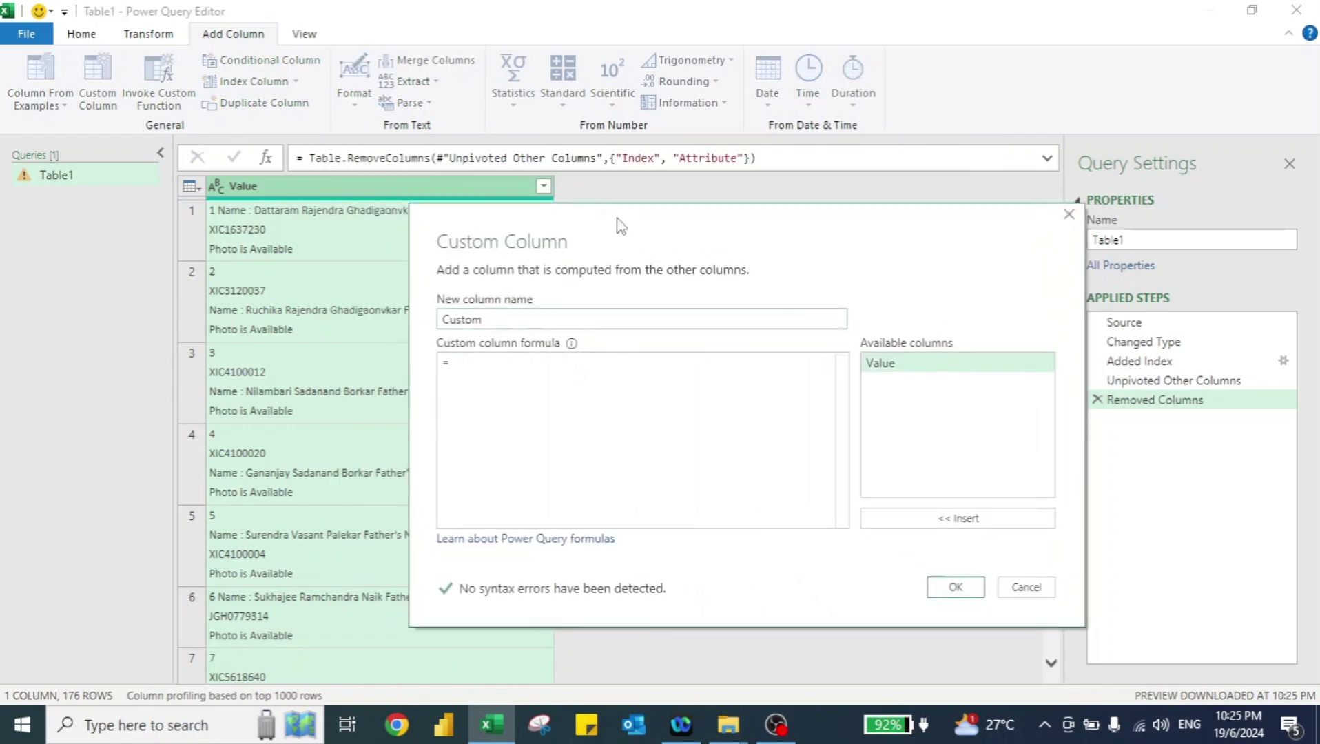
double_click(484, 315)
text(Name)
Begin the custom column formula with Text.BetweenDelimiters, using [Value] as the text argument
click(473, 367)
text(textbe)
key(Down)
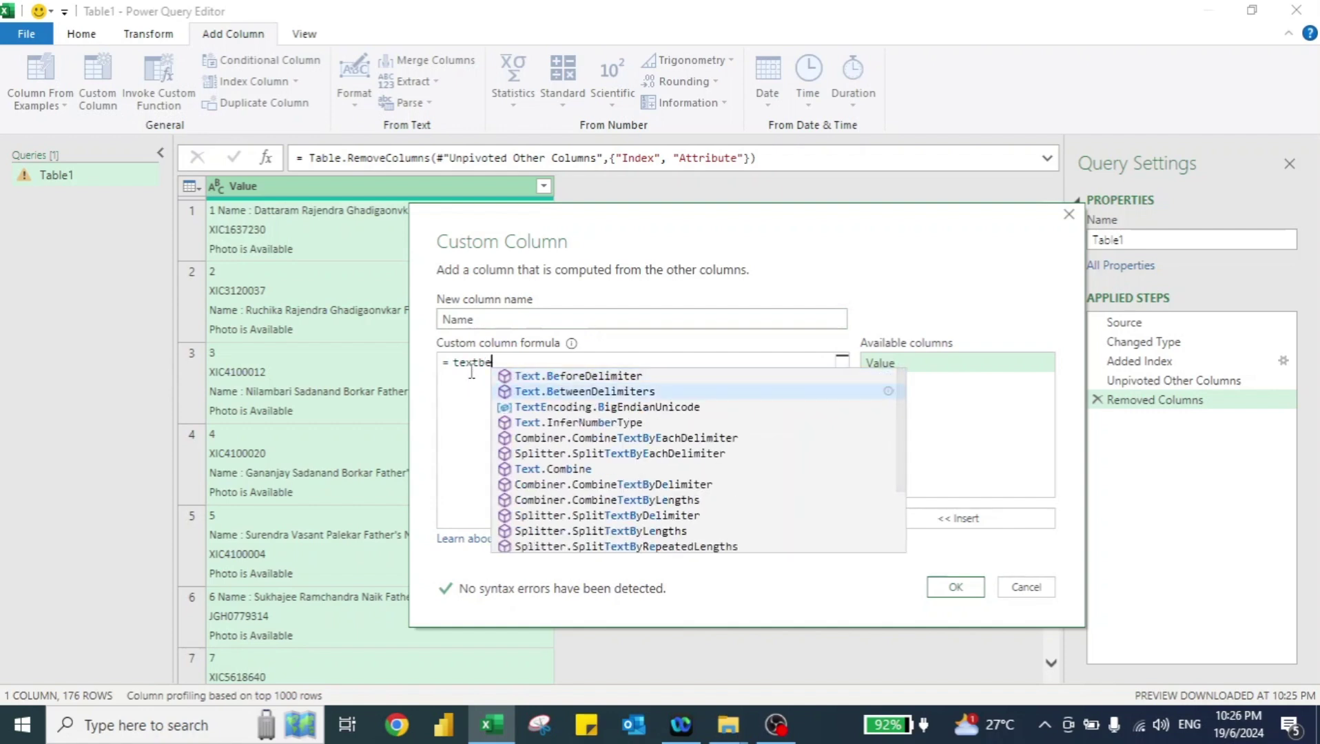
key(Tab)
text(()
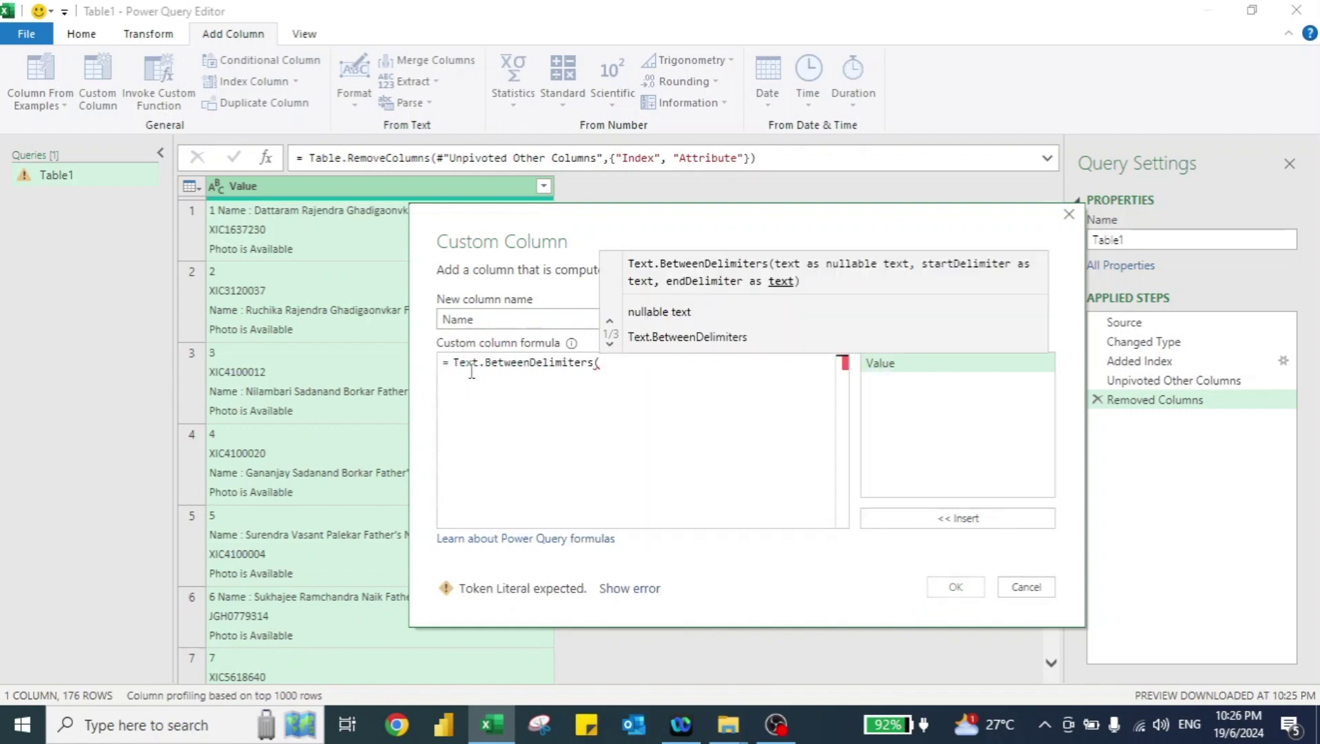
click(946, 521)
text(,)
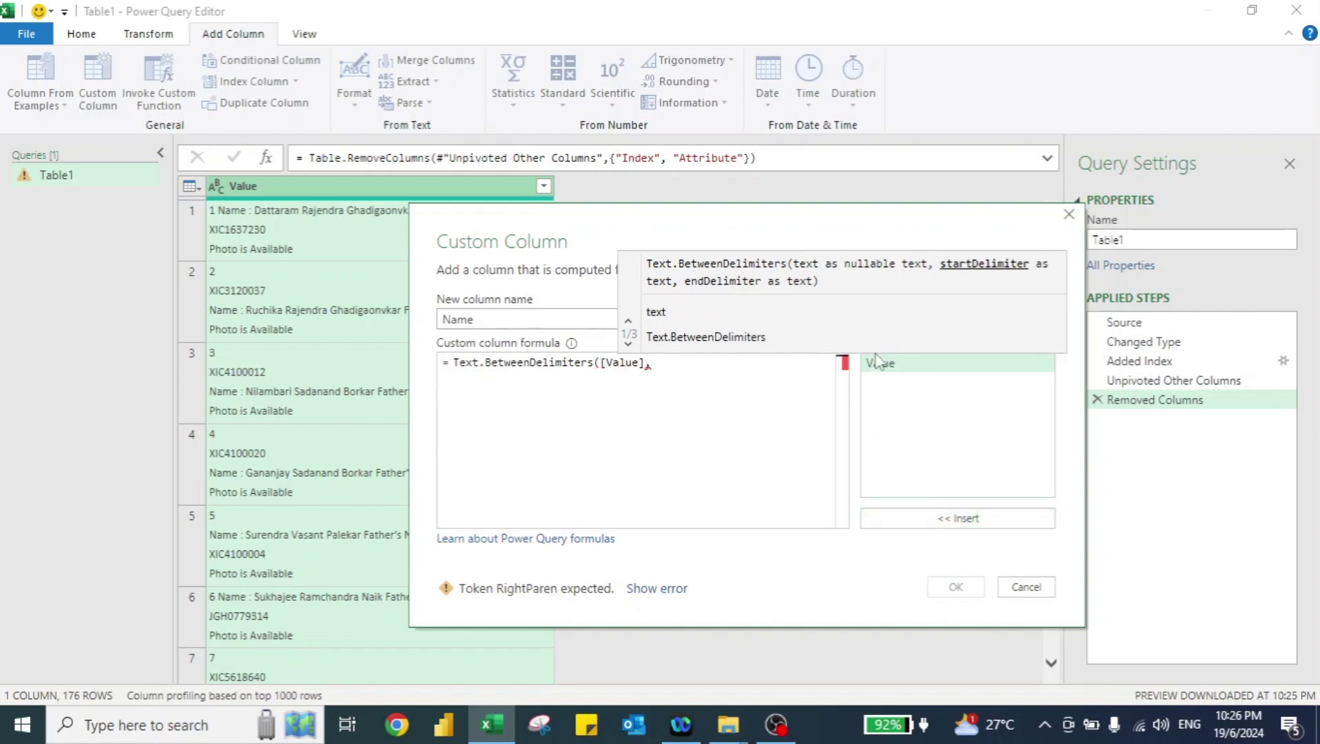
Complete the formula with "Name :" as start delimiter and "Father's Name" as end delimiter, and create the column
text("")
text(Name)
text( :)
text(")
text(,")
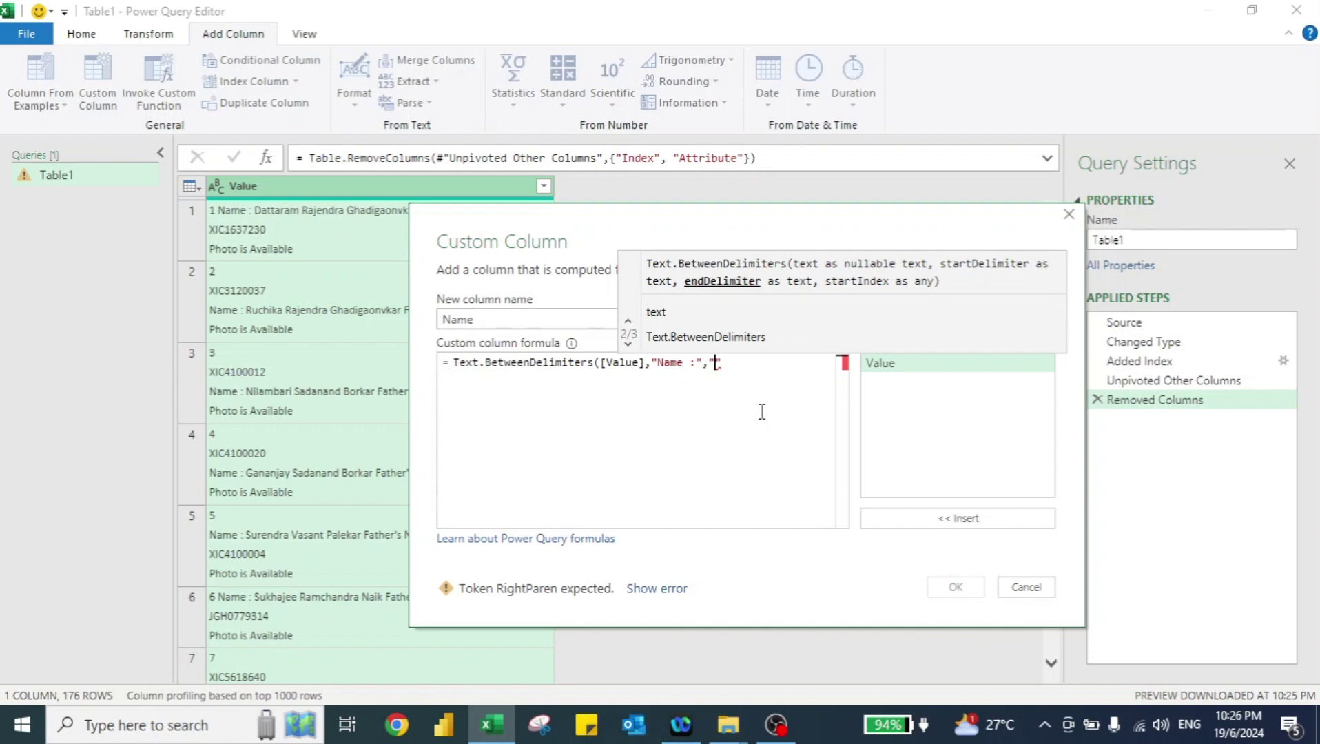
text(Father")
text(s Name"))
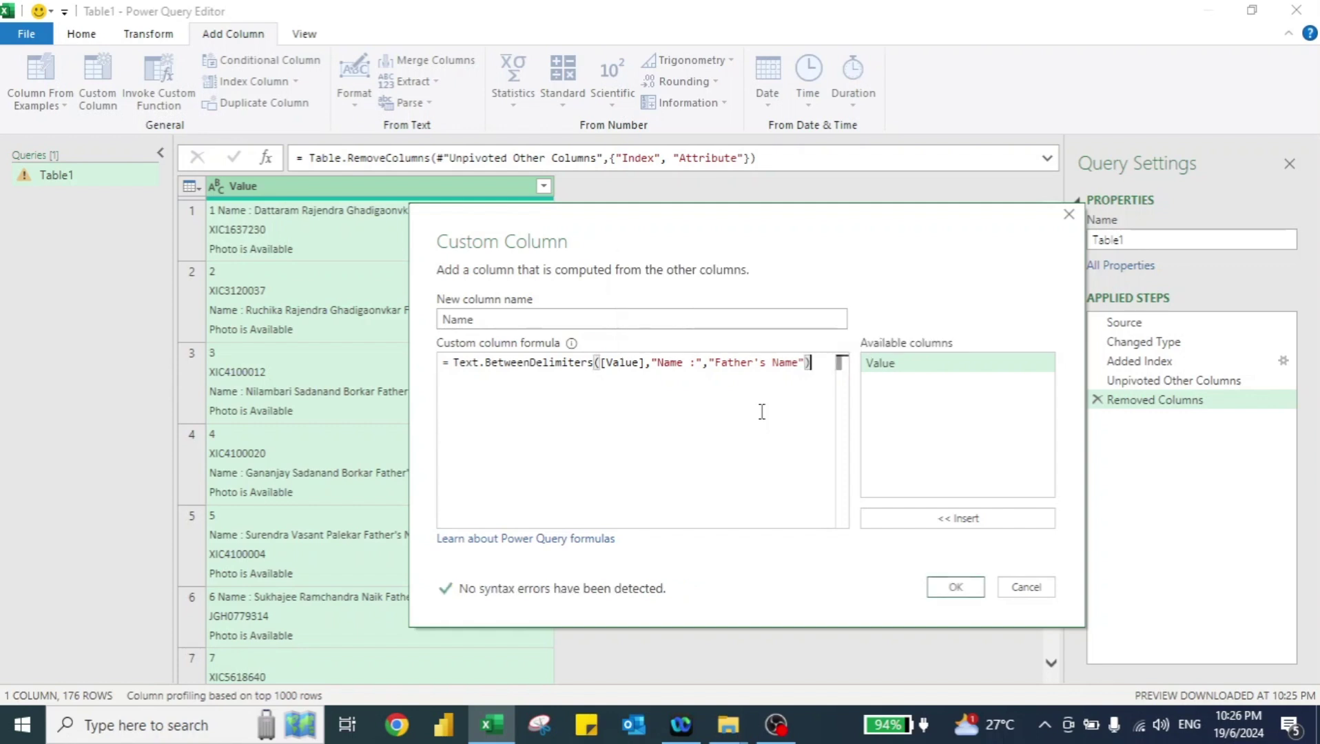
click(955, 587)
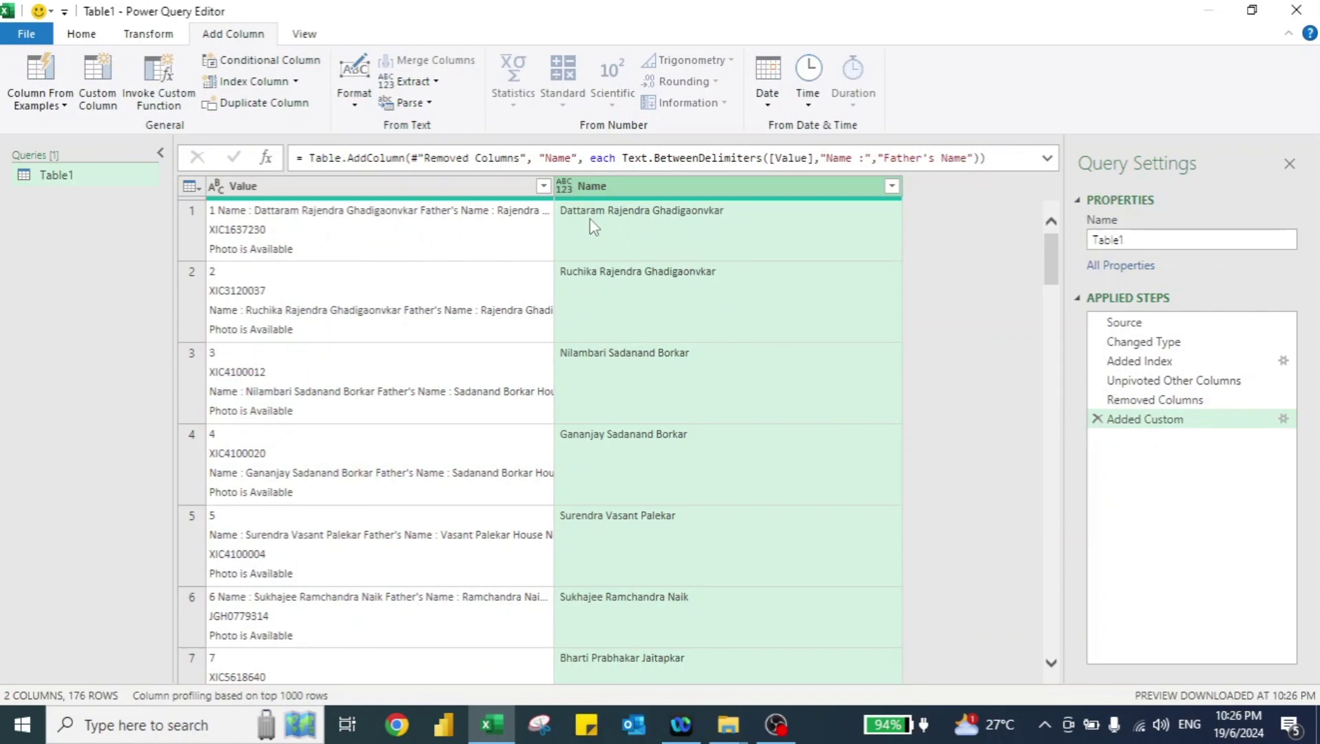
Compare the extracted Name values with the source records through about row 50, checking Father's, Husband's and Mother's Name entries
scroll(516, 391, down, 5)
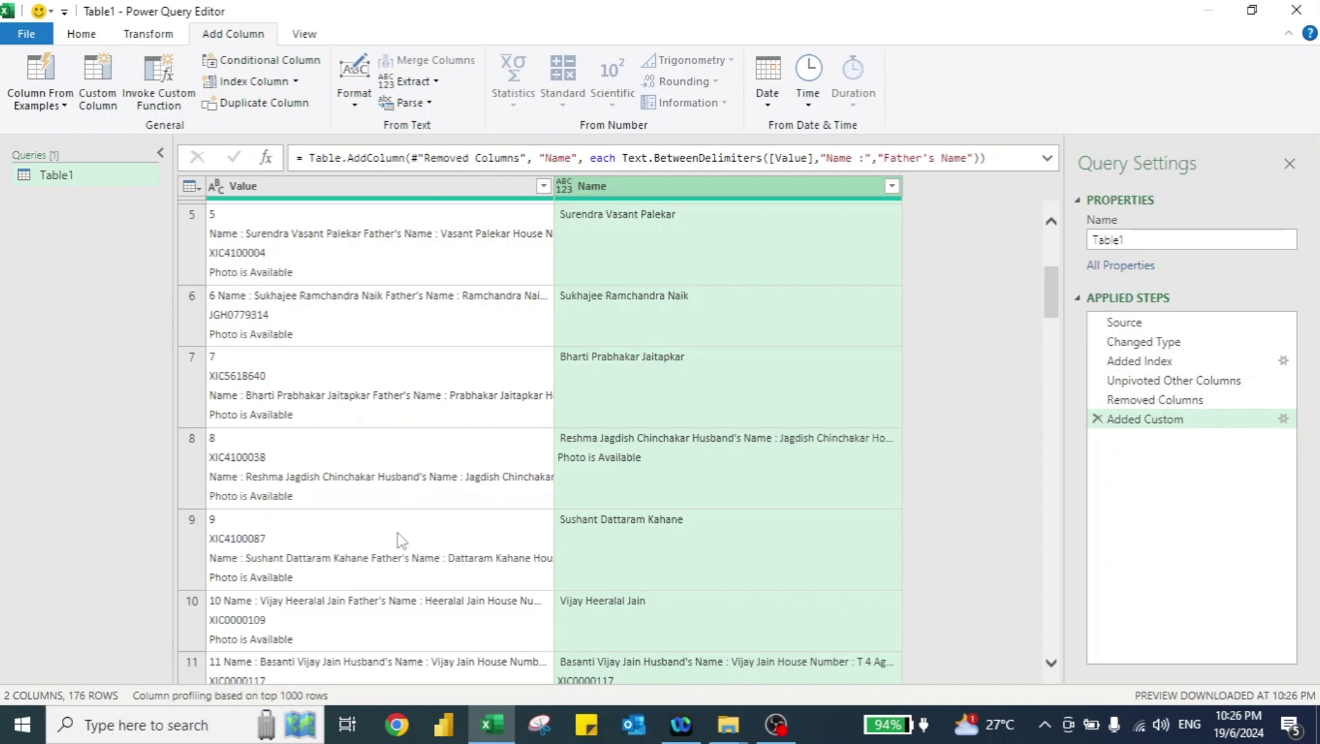
scroll(400, 540, down, 3)
scroll(401, 541, down, 15)
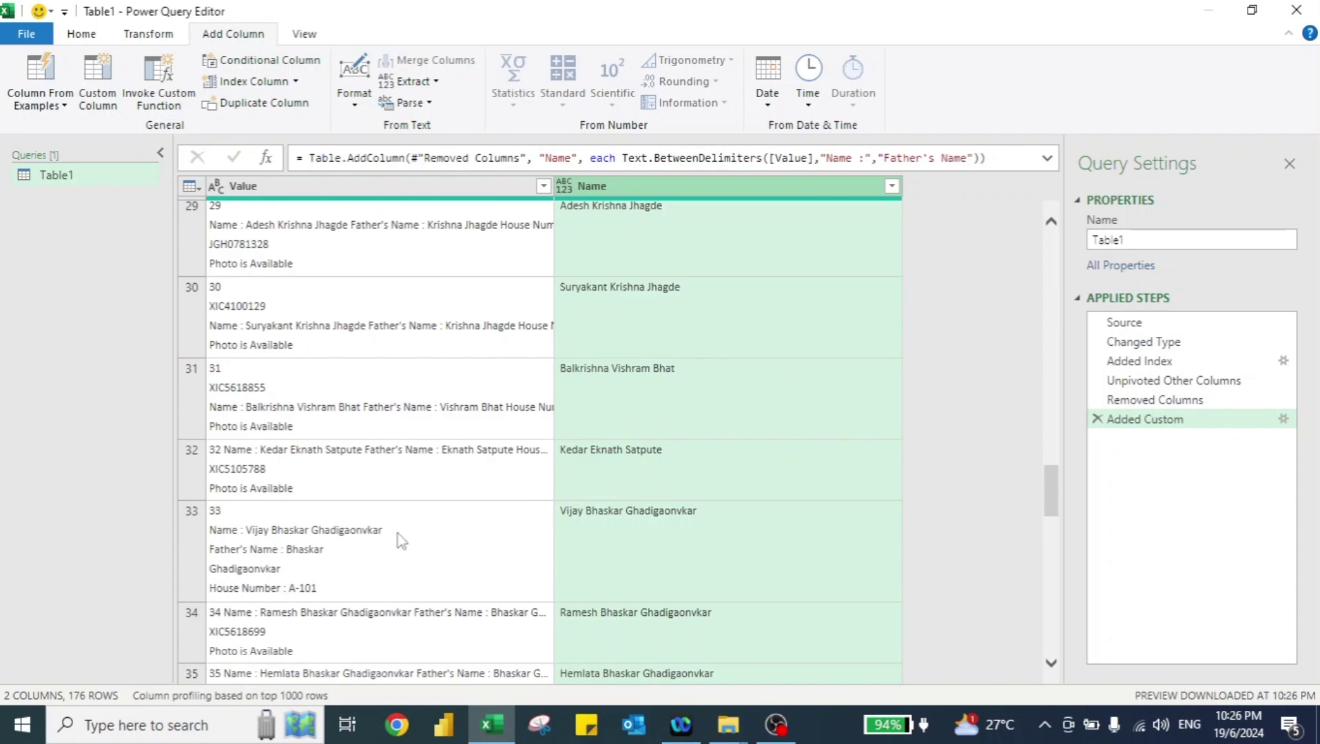
scroll(402, 541, down, 1)
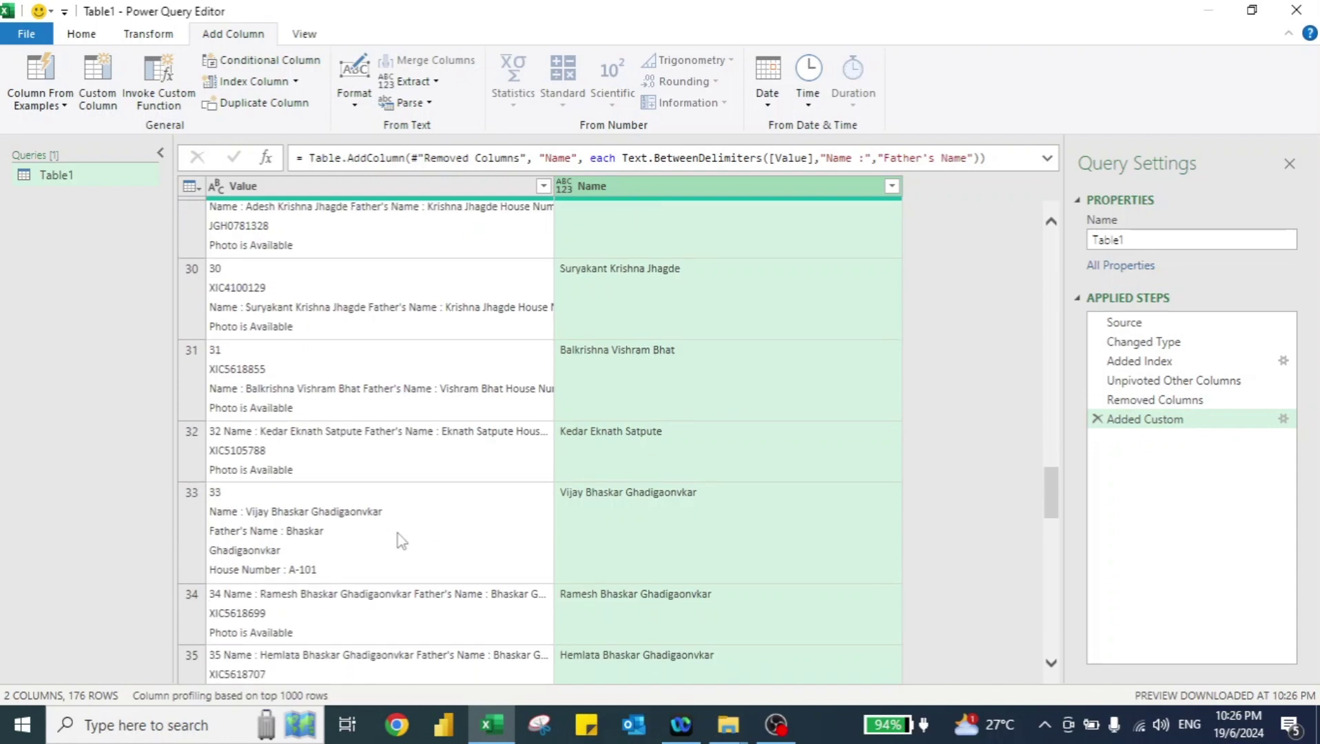
scroll(402, 541, down, 6)
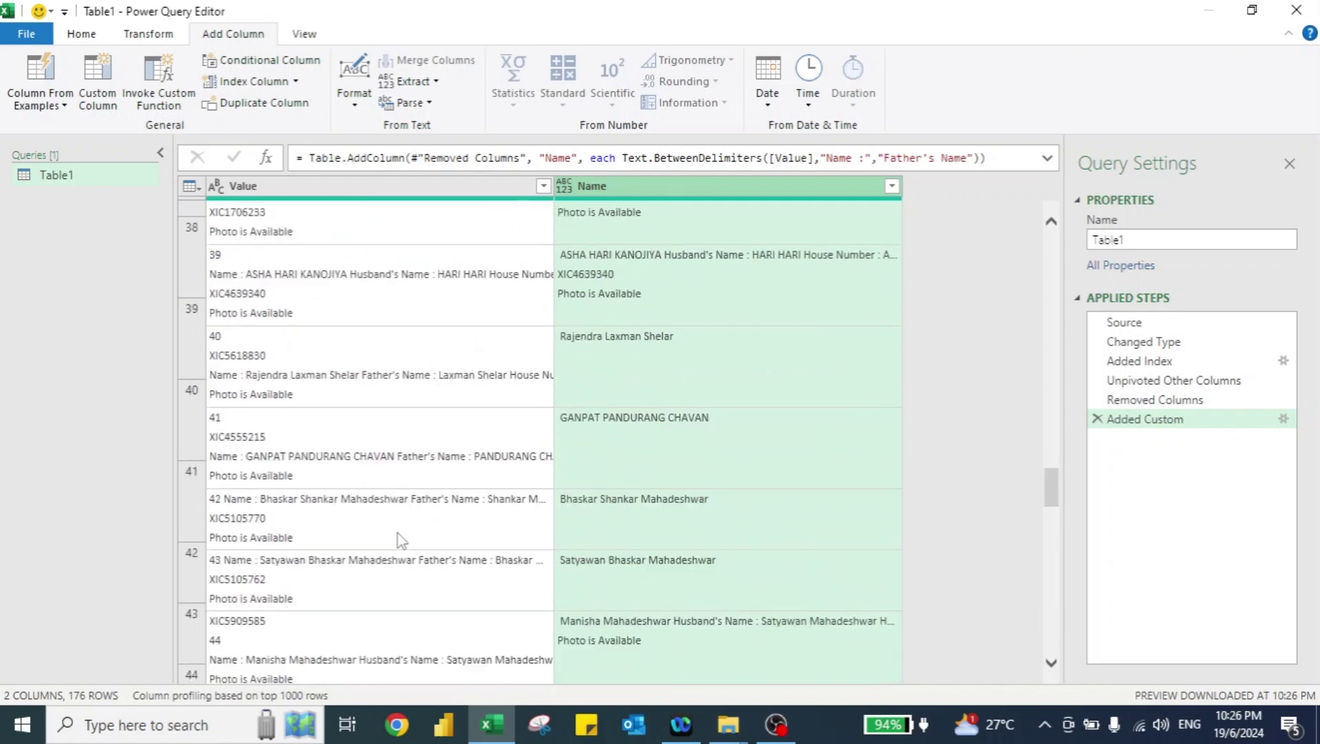
scroll(402, 541, down, 6)
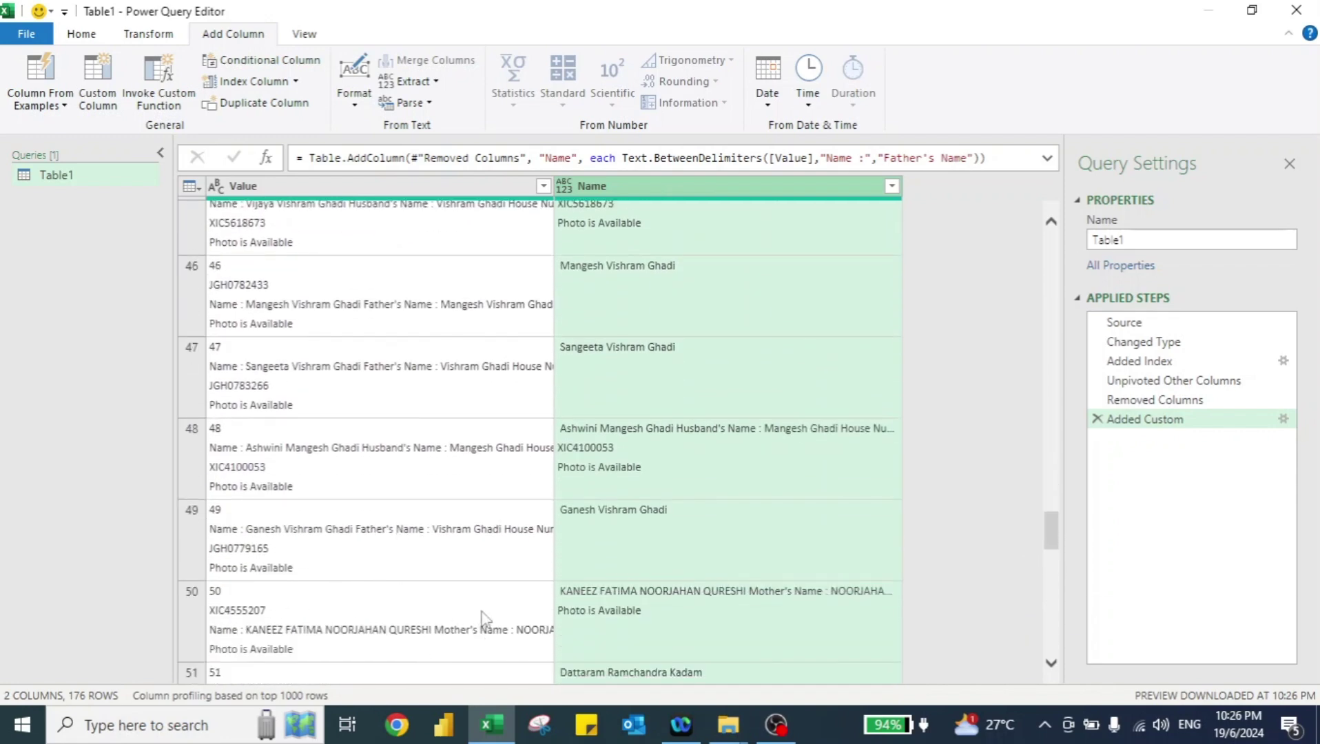
scroll(402, 558, up, 12)
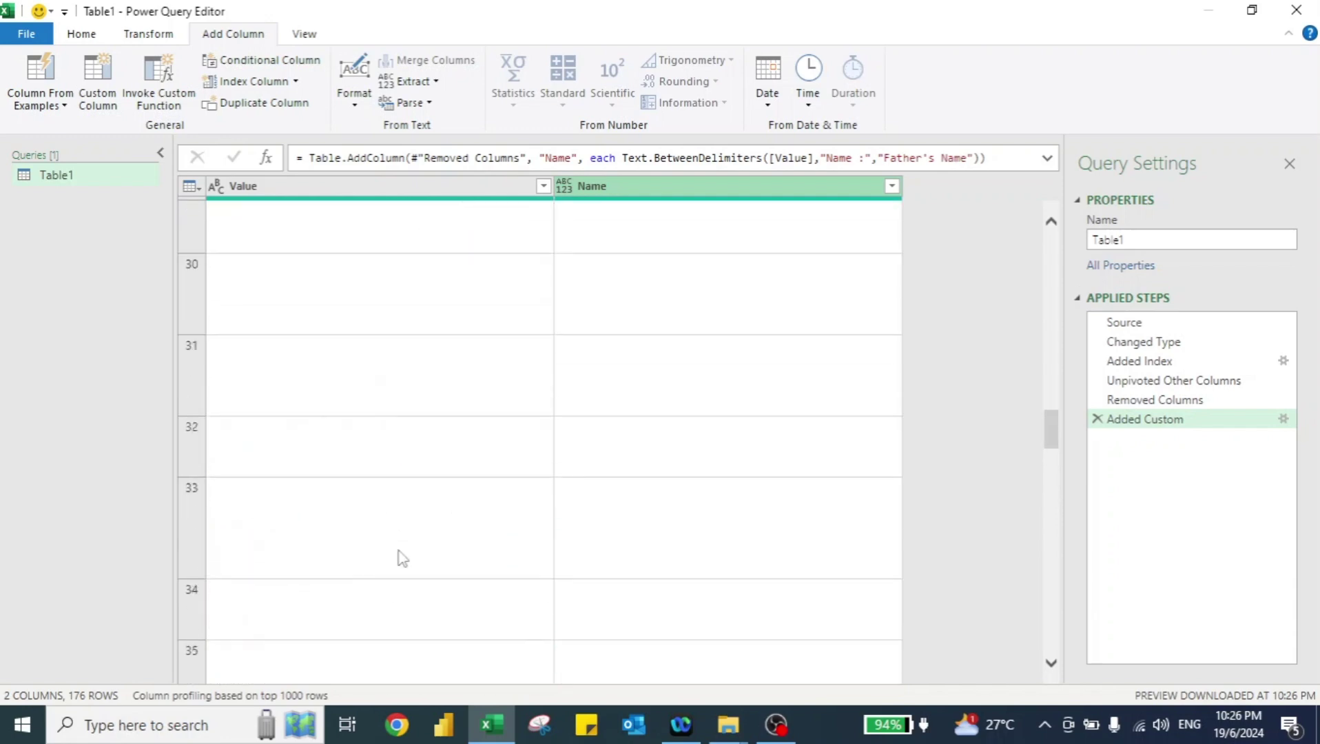
scroll(402, 558, up, 15)
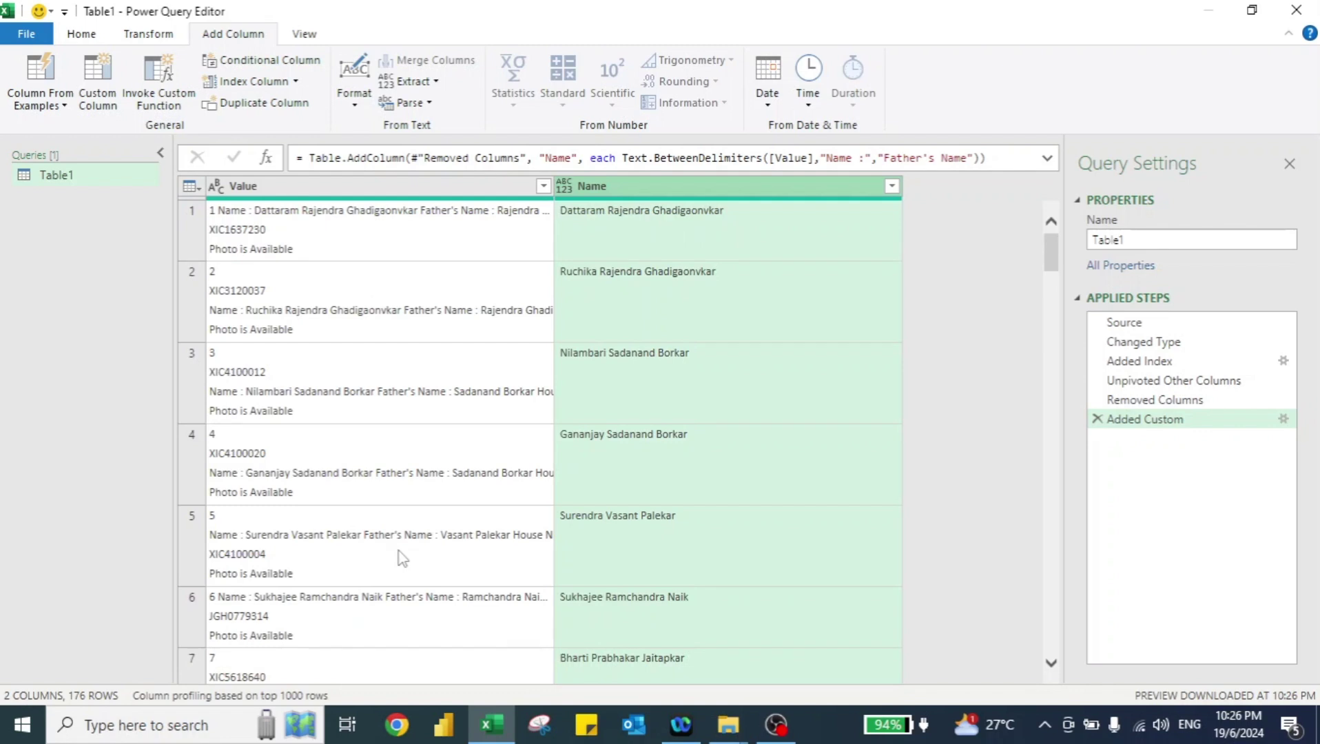
Reopen the Name custom column for editing and start an if statement on a new line above the existing expression
click(1283, 420)
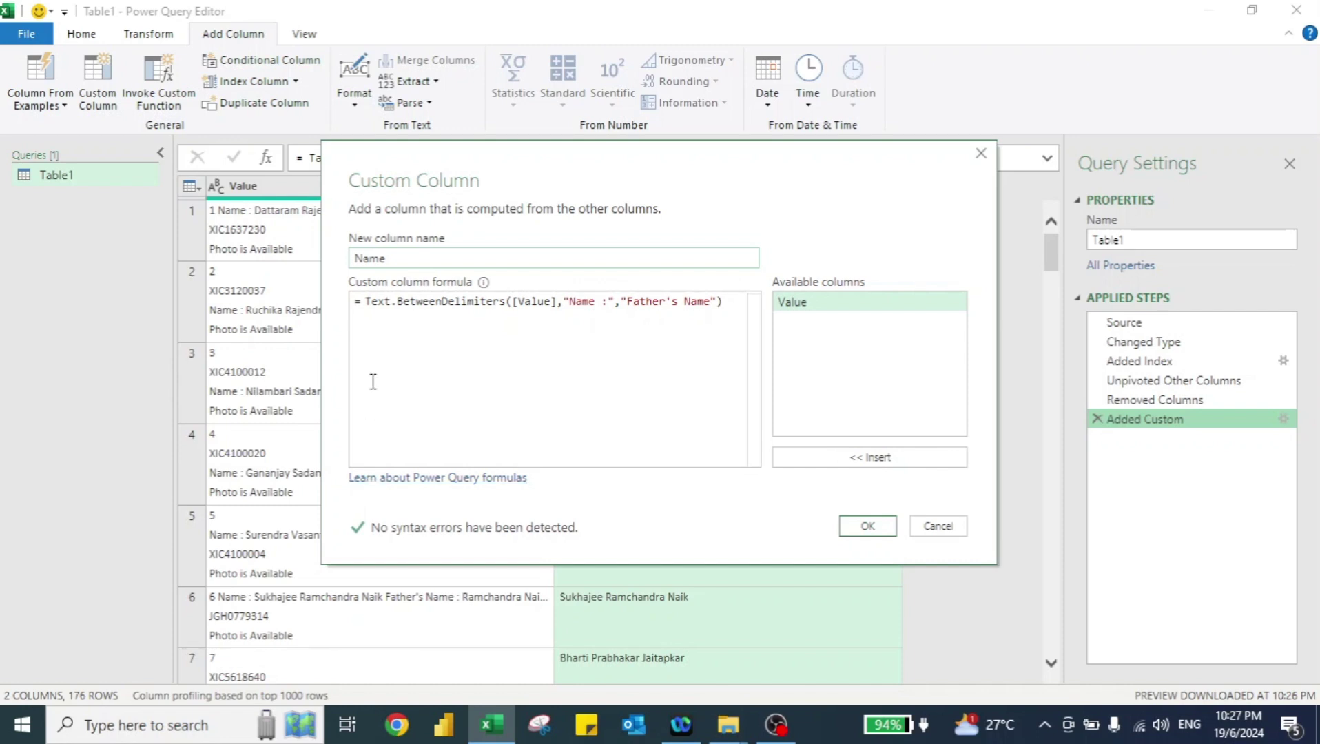
click(365, 302)
key(Return)
click(366, 302)
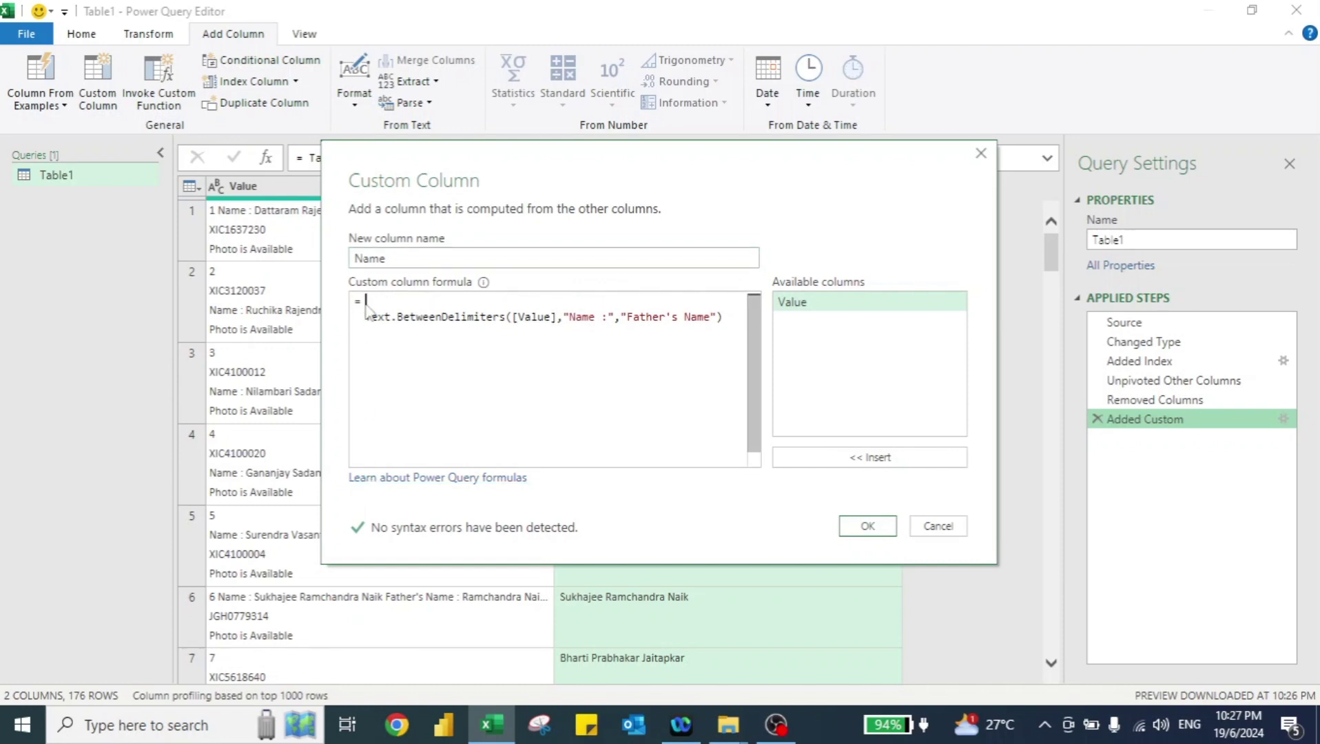
text(if )
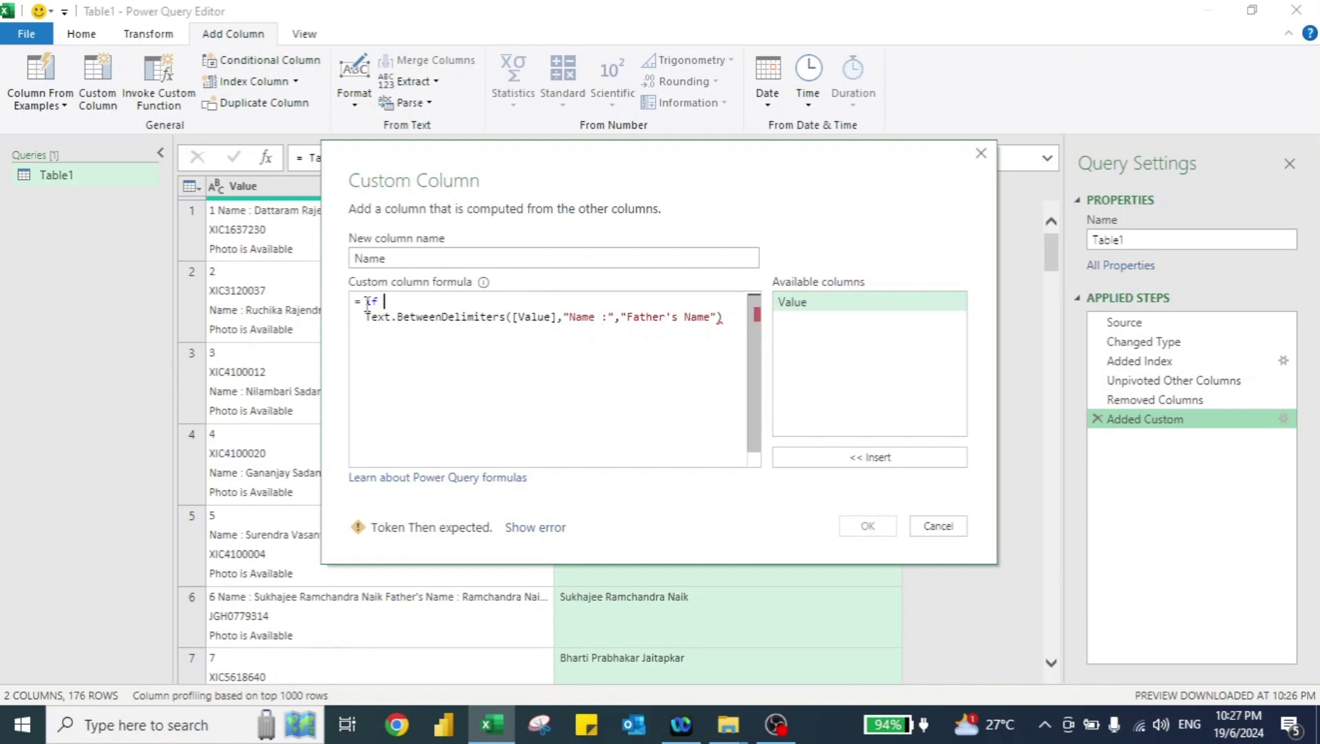
Write the condition Text.Contains([Value],"Father" after the if, followed by then
text(textco)
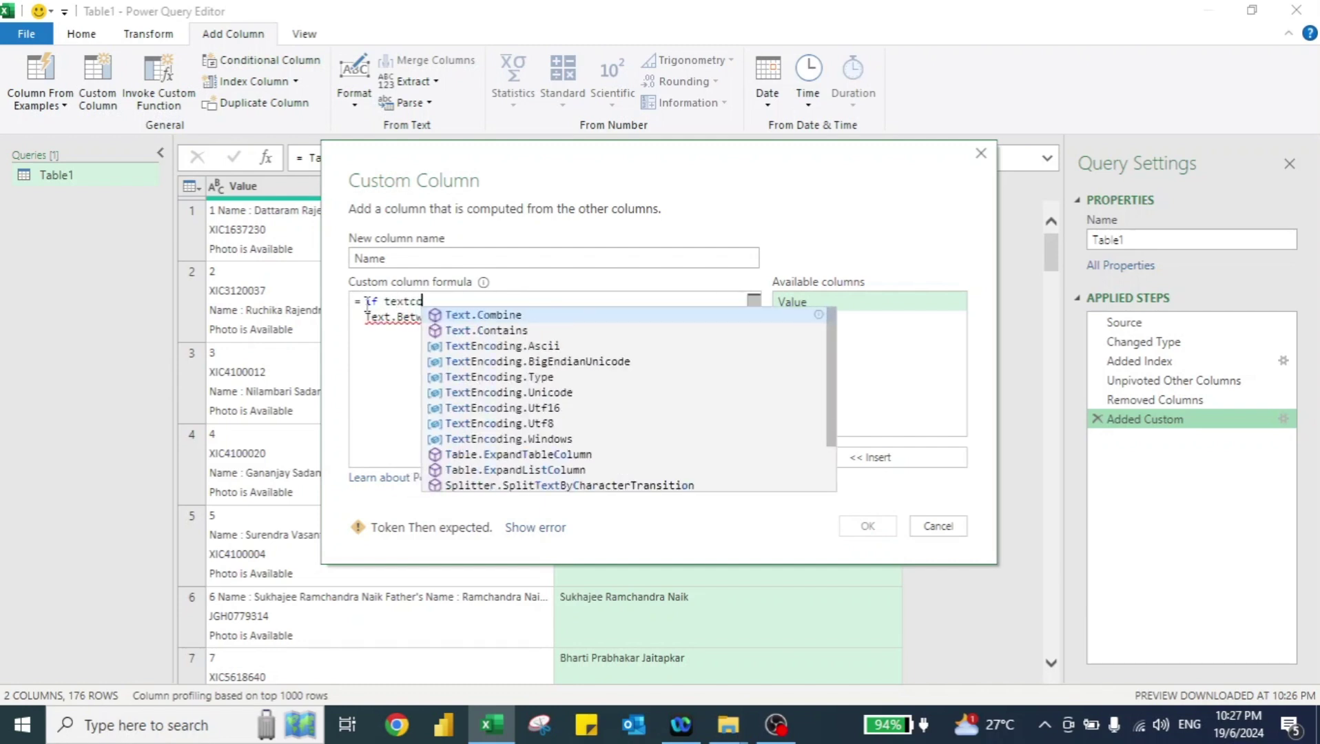
text(n)
key(Tab)
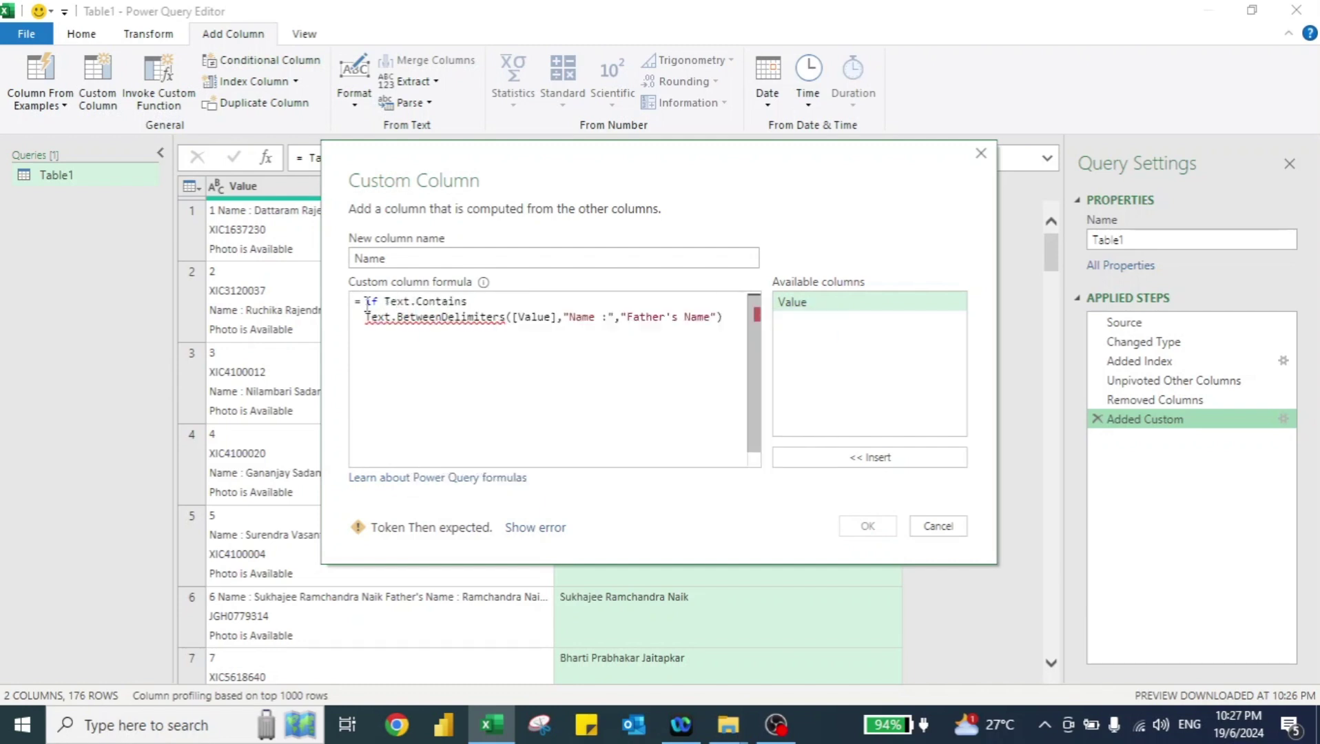
text(()
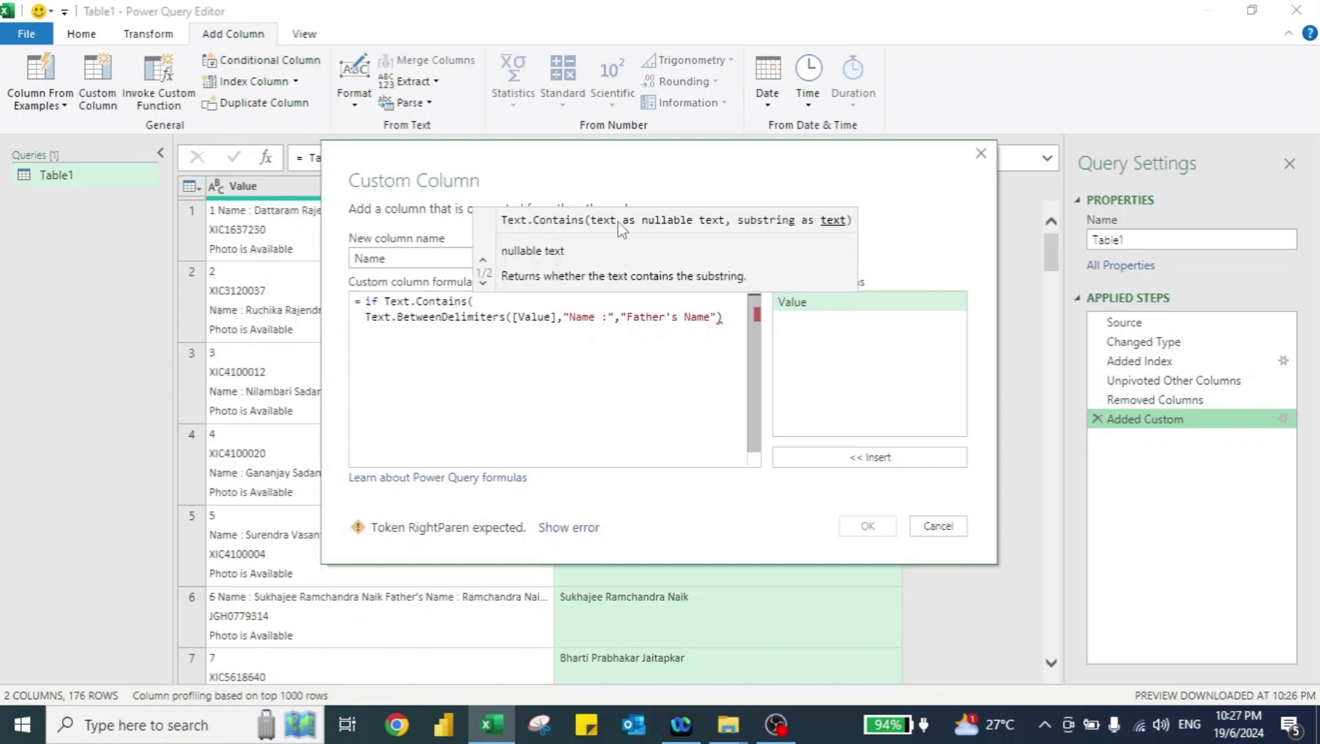
click(870, 457)
text(,")
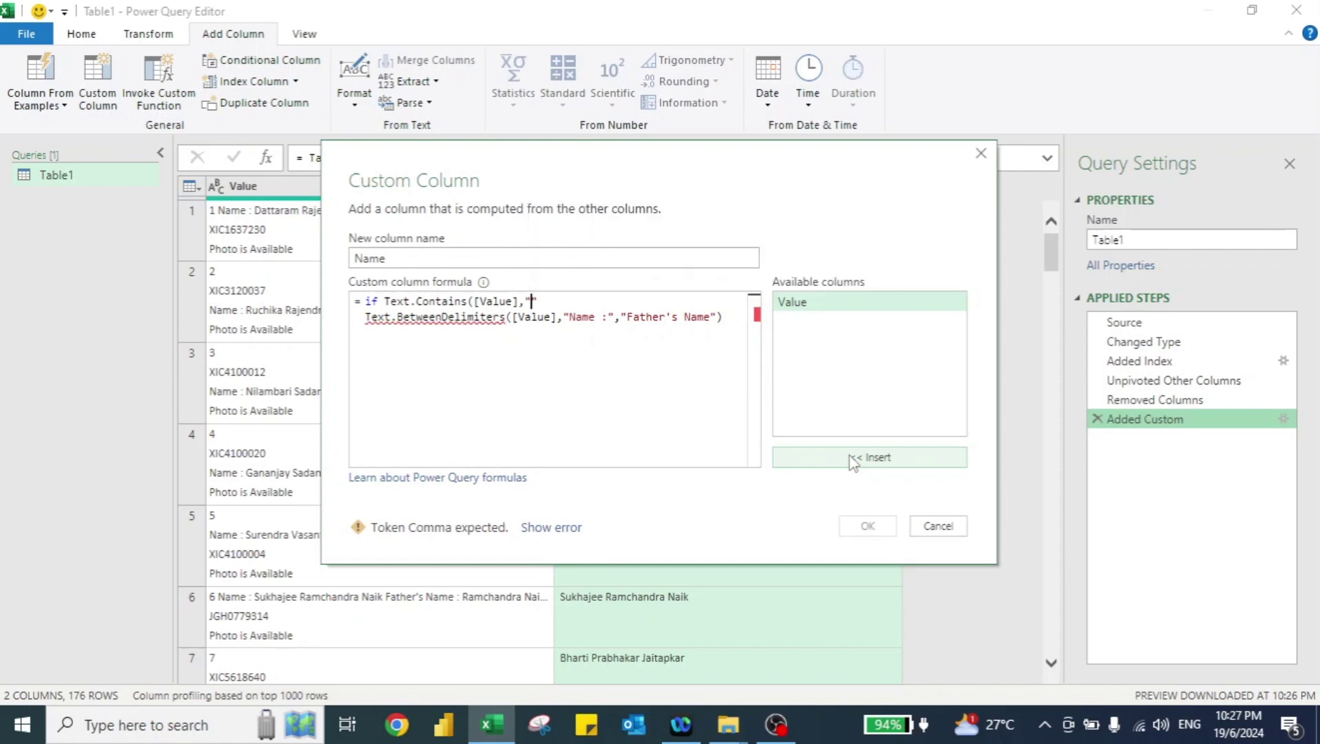
text(Father" then)
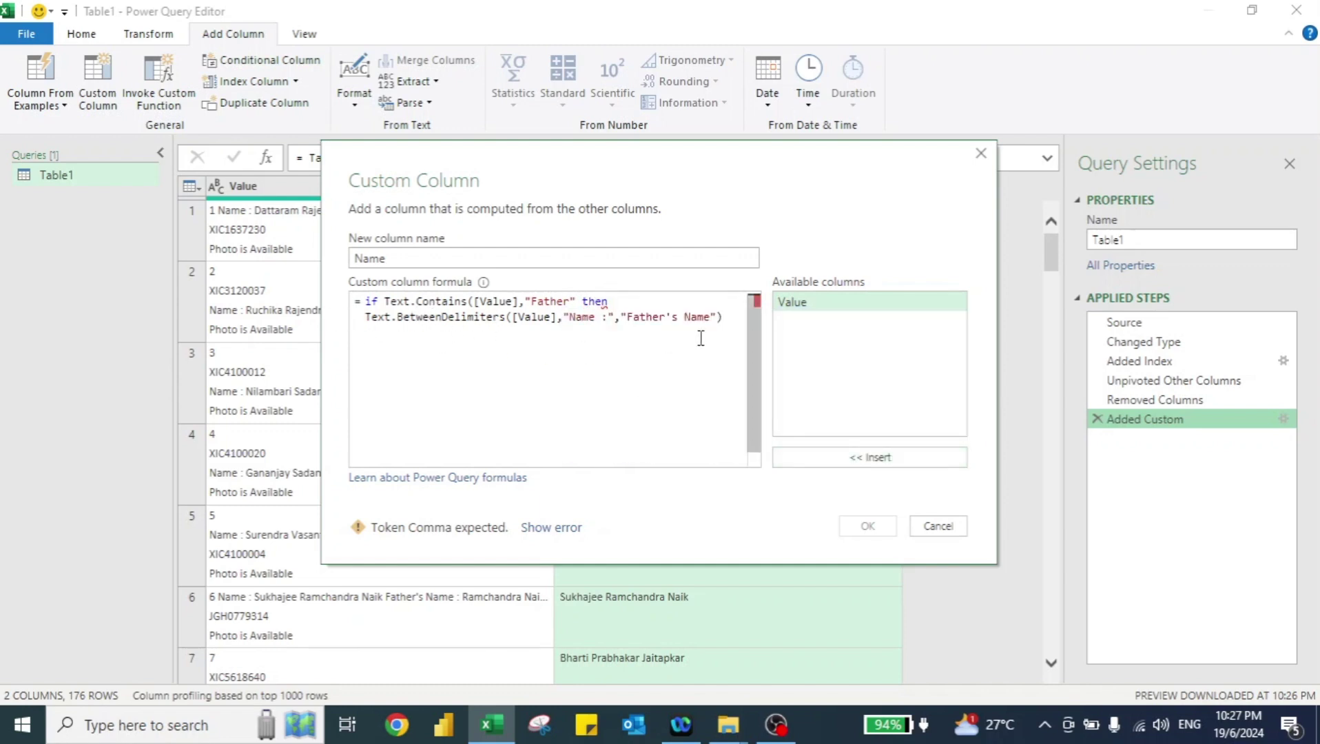
Put the then keyword on its own line between the condition and the Text.BetweenDelimiters expression
click(728, 319)
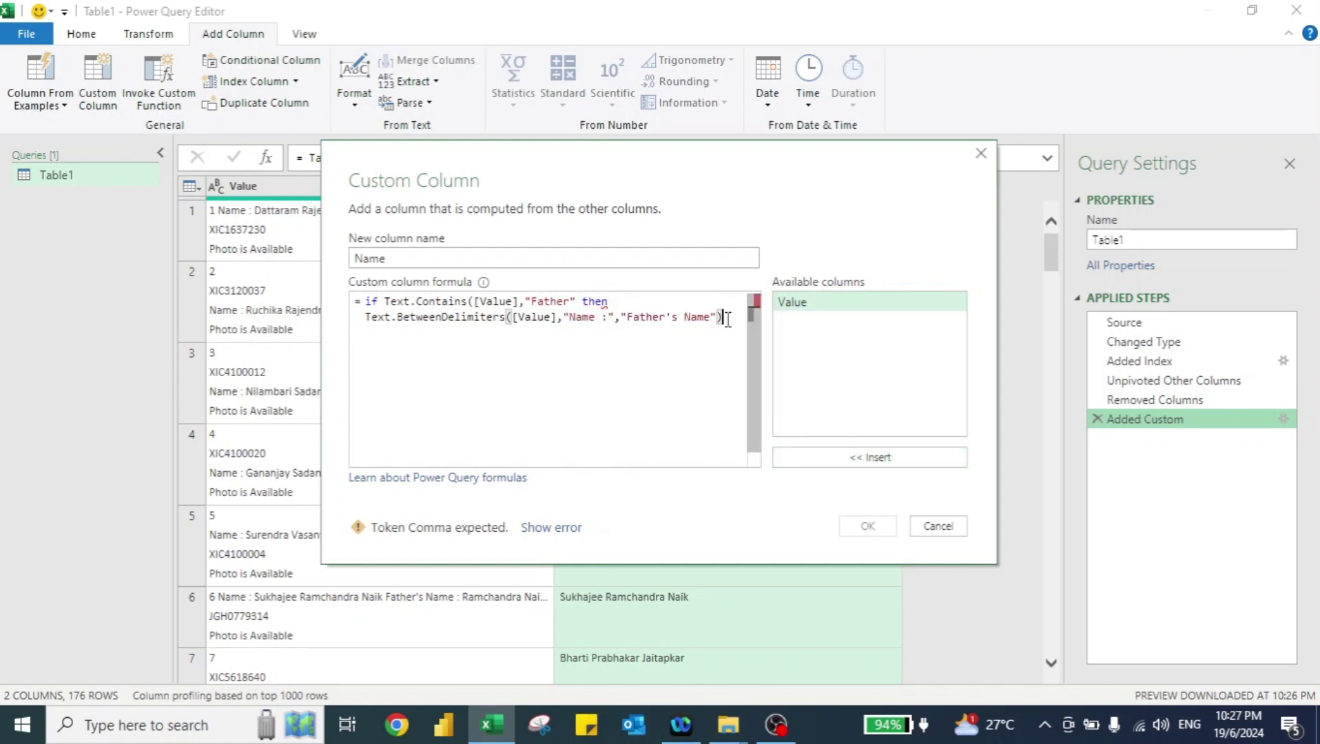
click(586, 302)
key(Return)
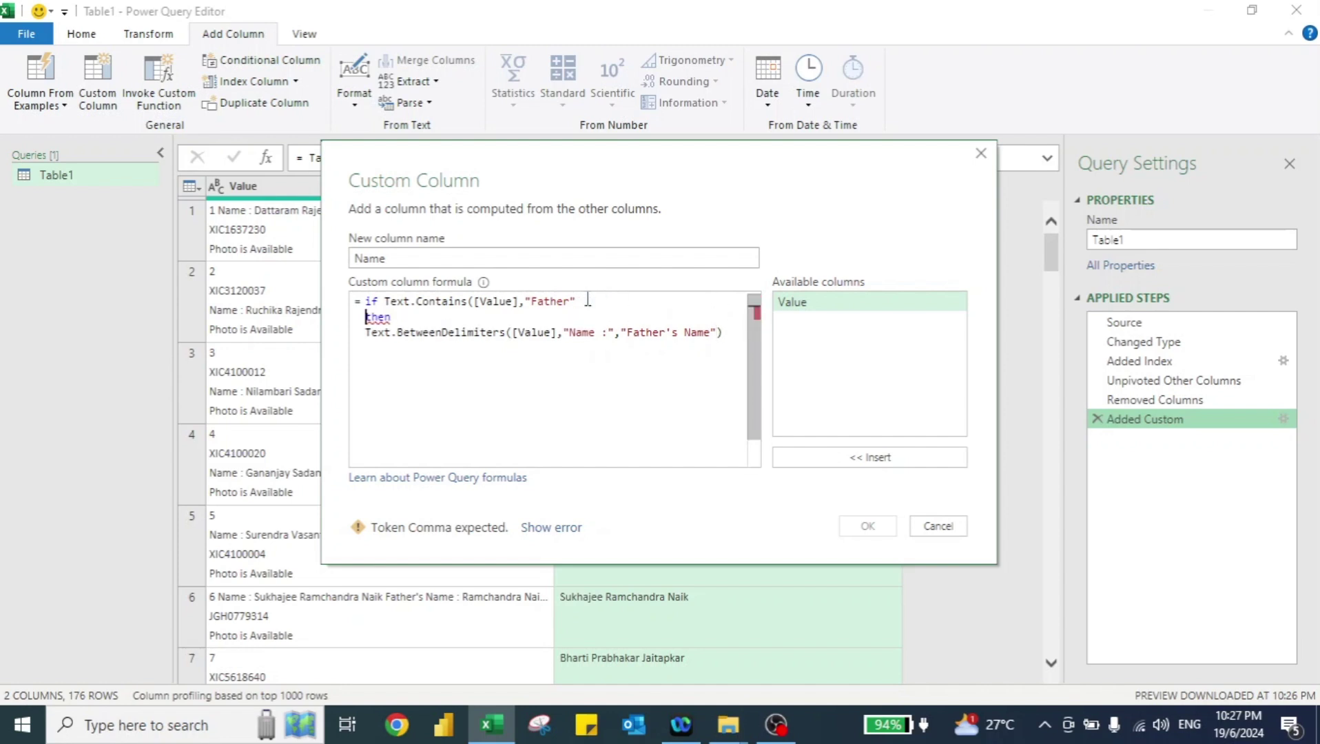
Add the branch else if Text.Contains([Value],"Husband") on a new line below the Father's Name expression
click(487, 352)
key(Return)
text(else if Text)
key(Tab)
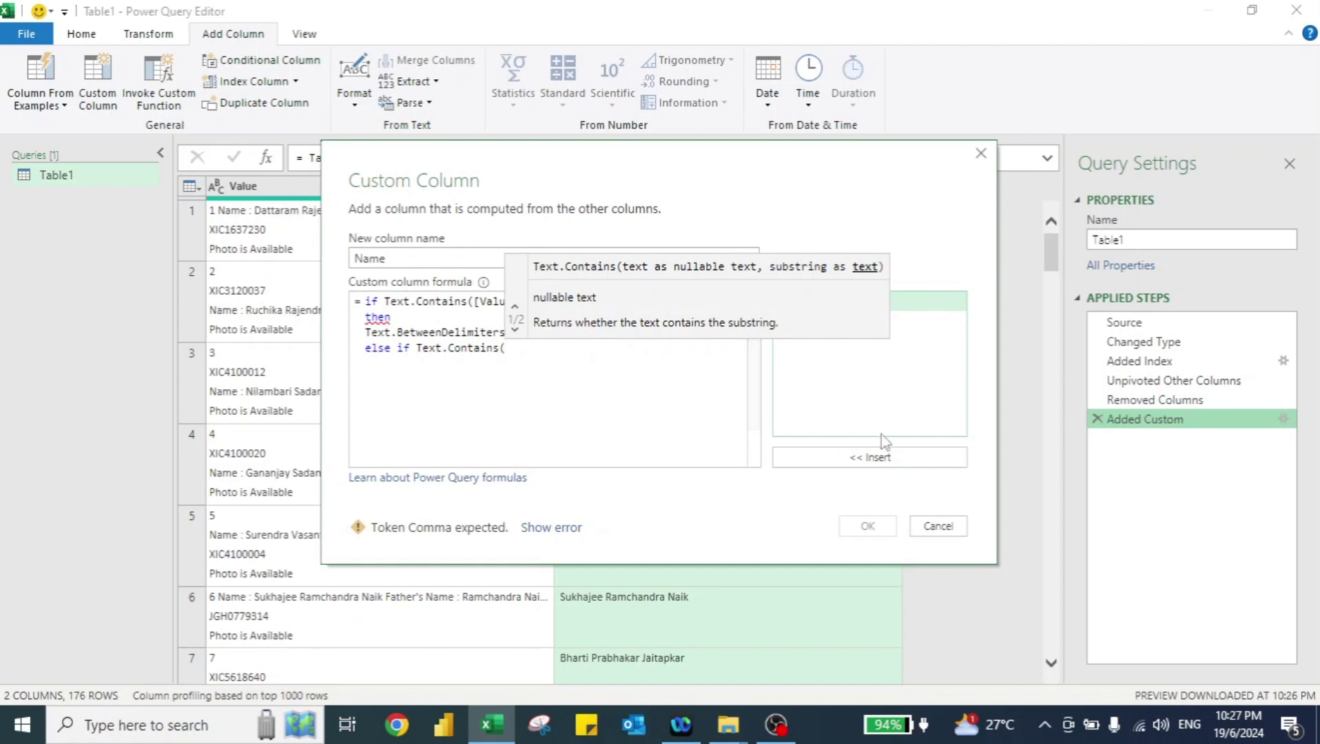
text([Value],)
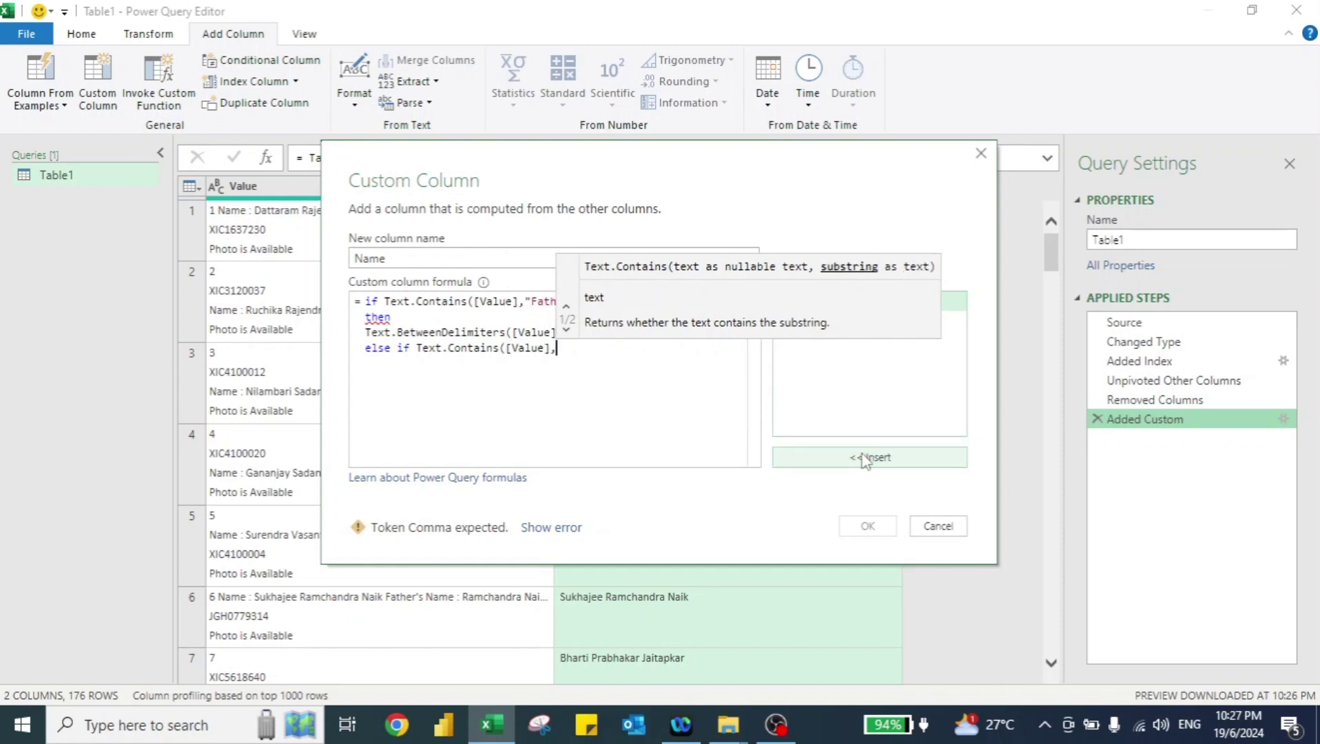
text("Husband)
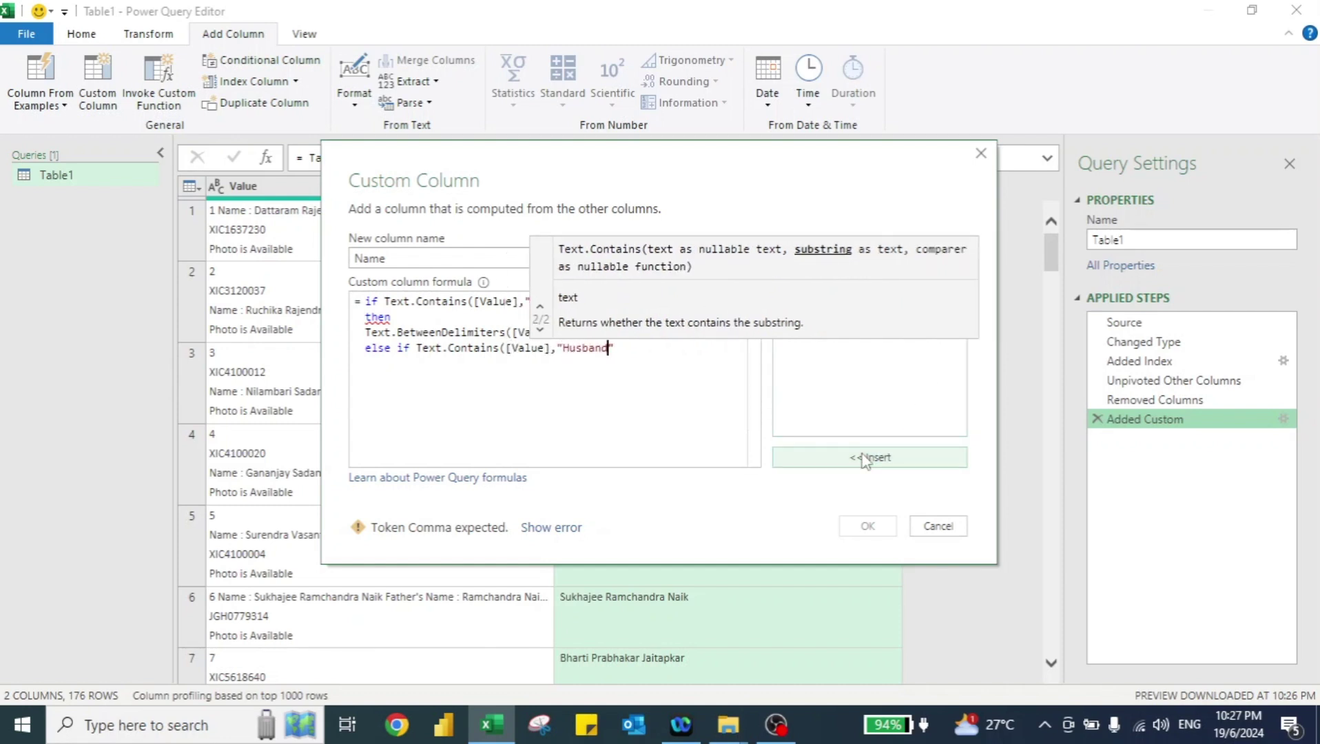
text("))
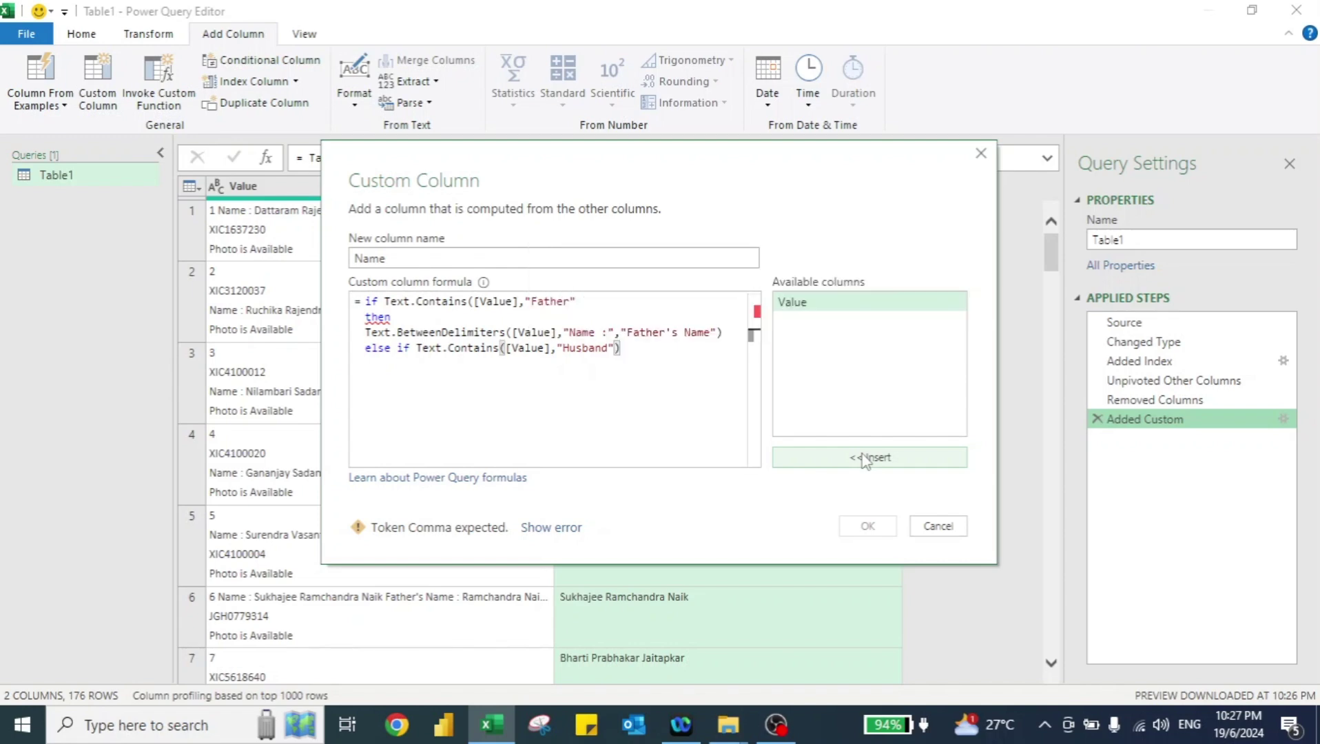
Write then Text.BetweenDelimiters([Value],"Name :","Husband's Name") on a new line as the result of the Husband condition
key(Return)
text(then )
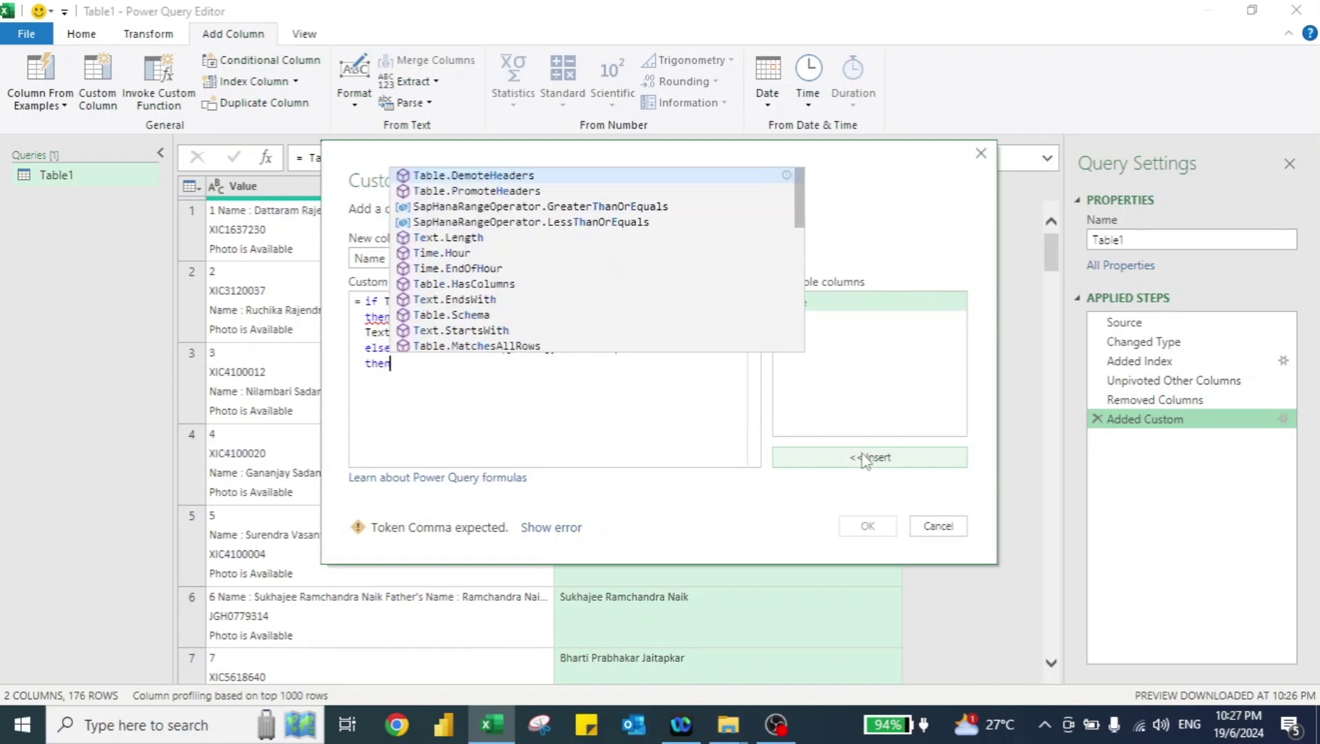
text(Text.BetweenDelimiters)
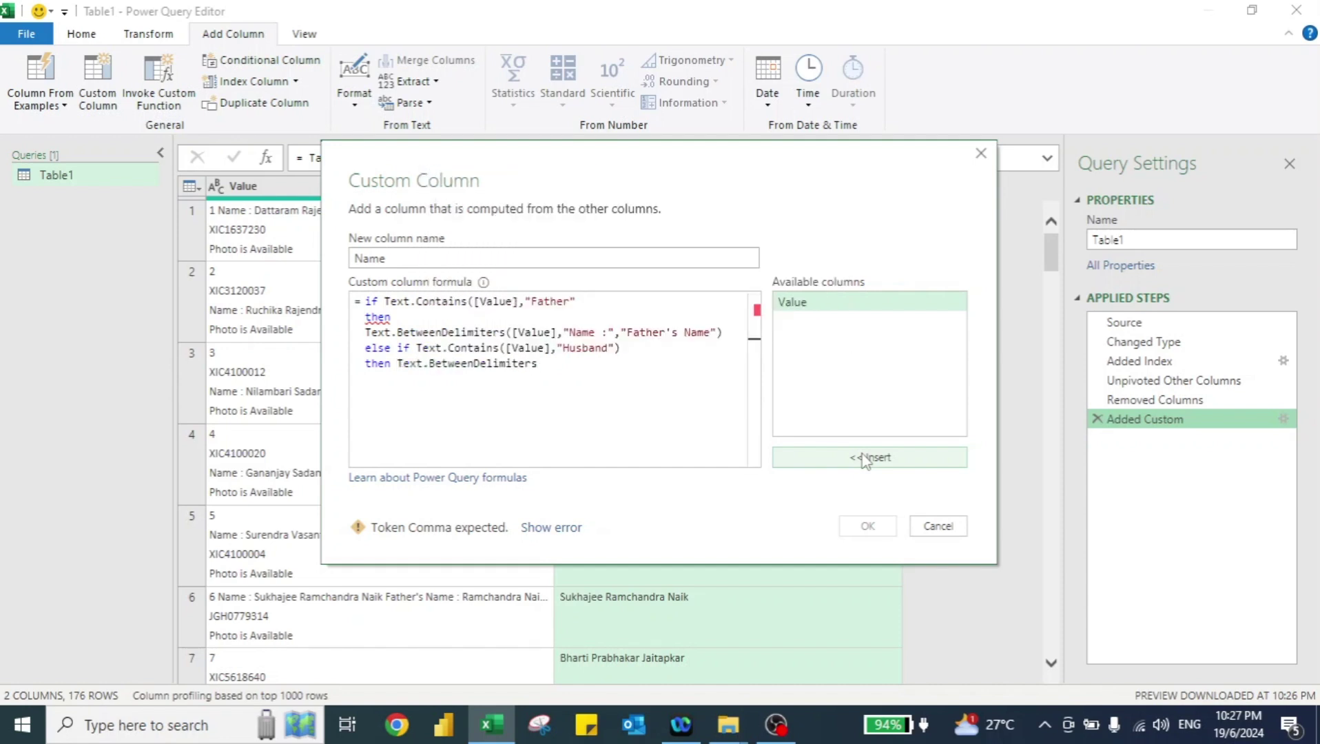
text(()
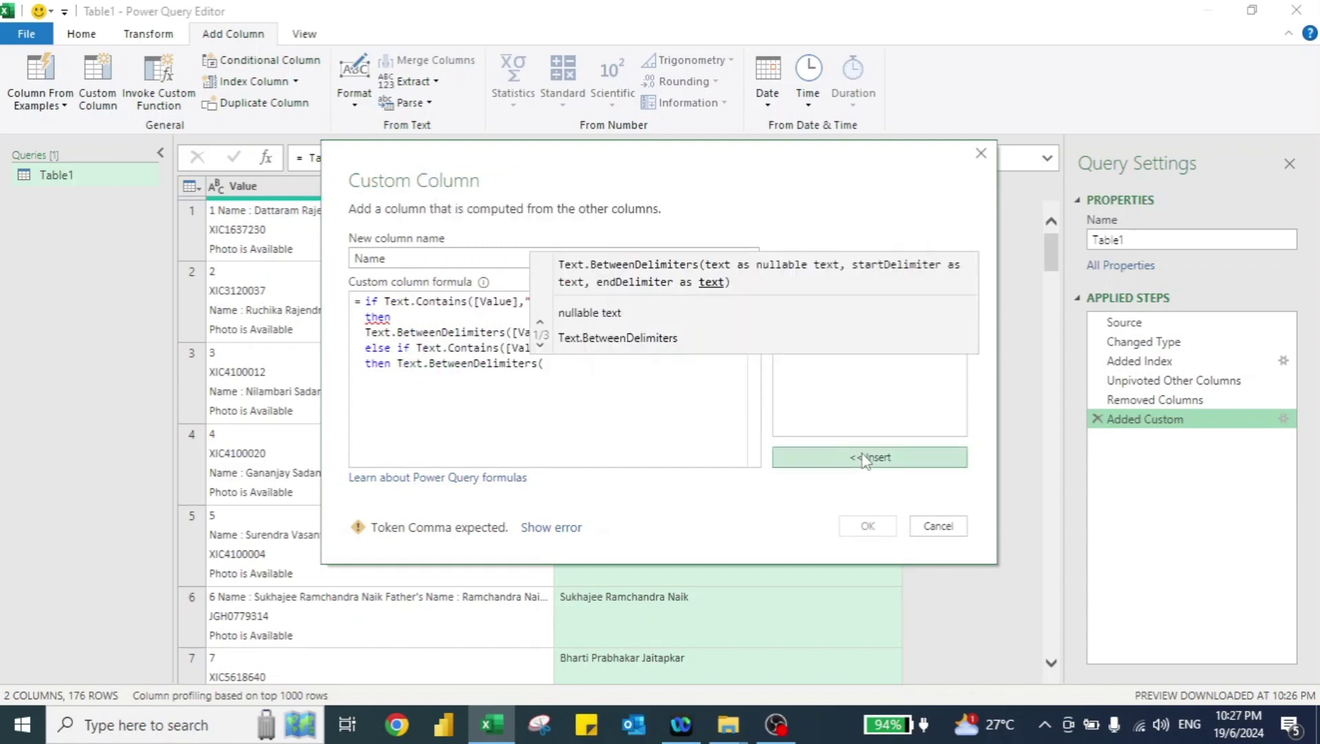
click(867, 457)
text(,"N)
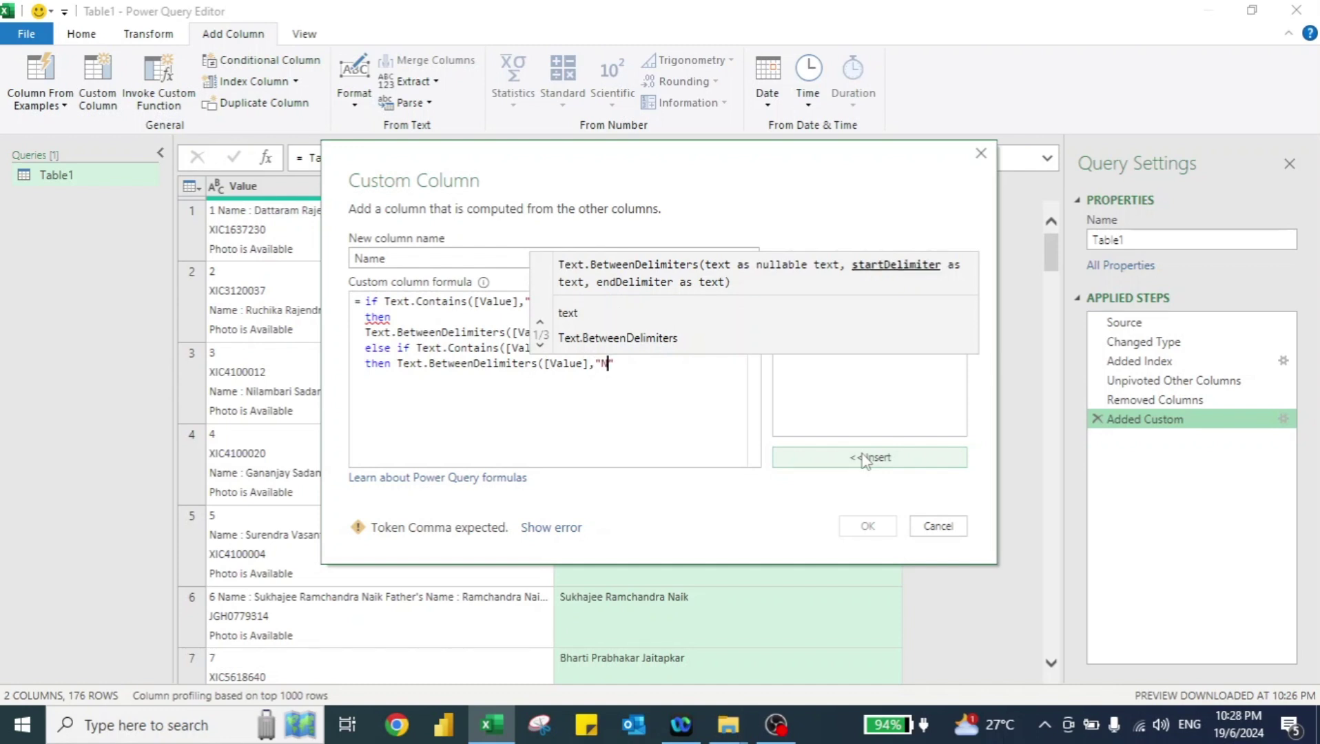
text(ame :","Hu)
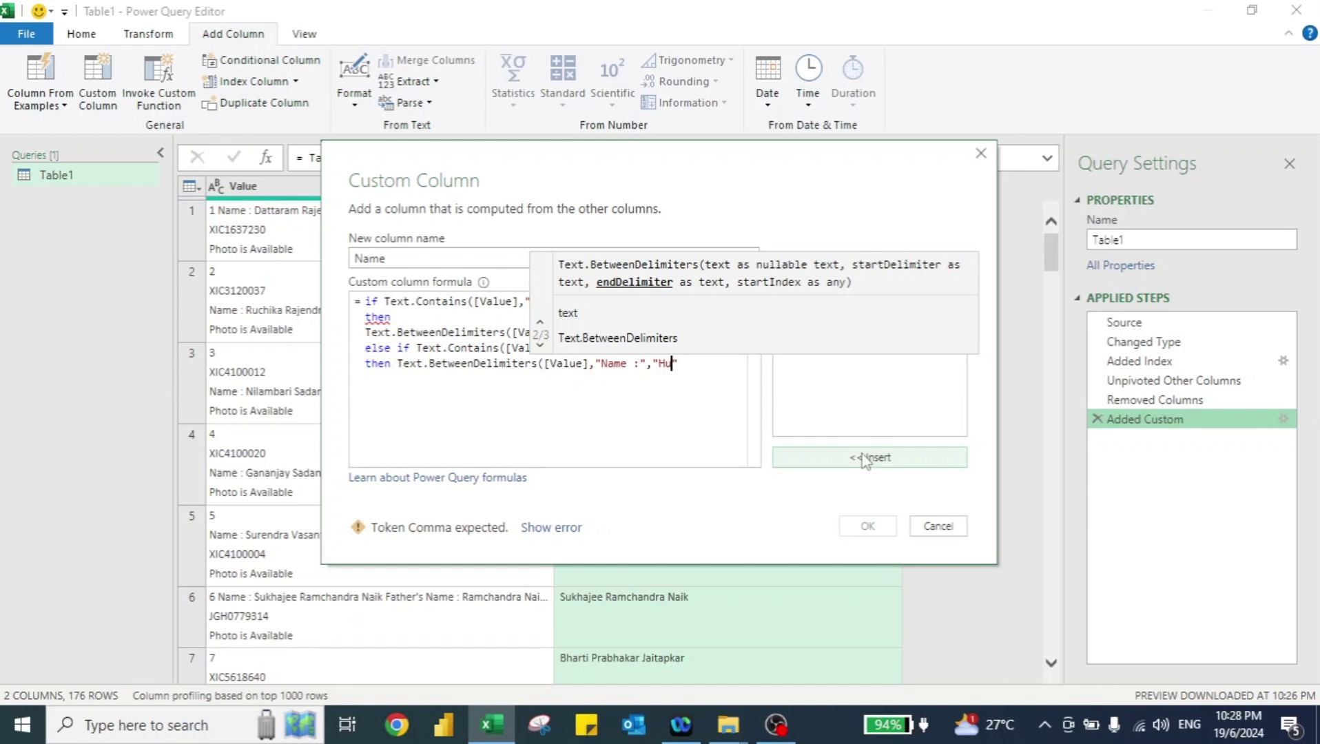
text(sband's Name"))
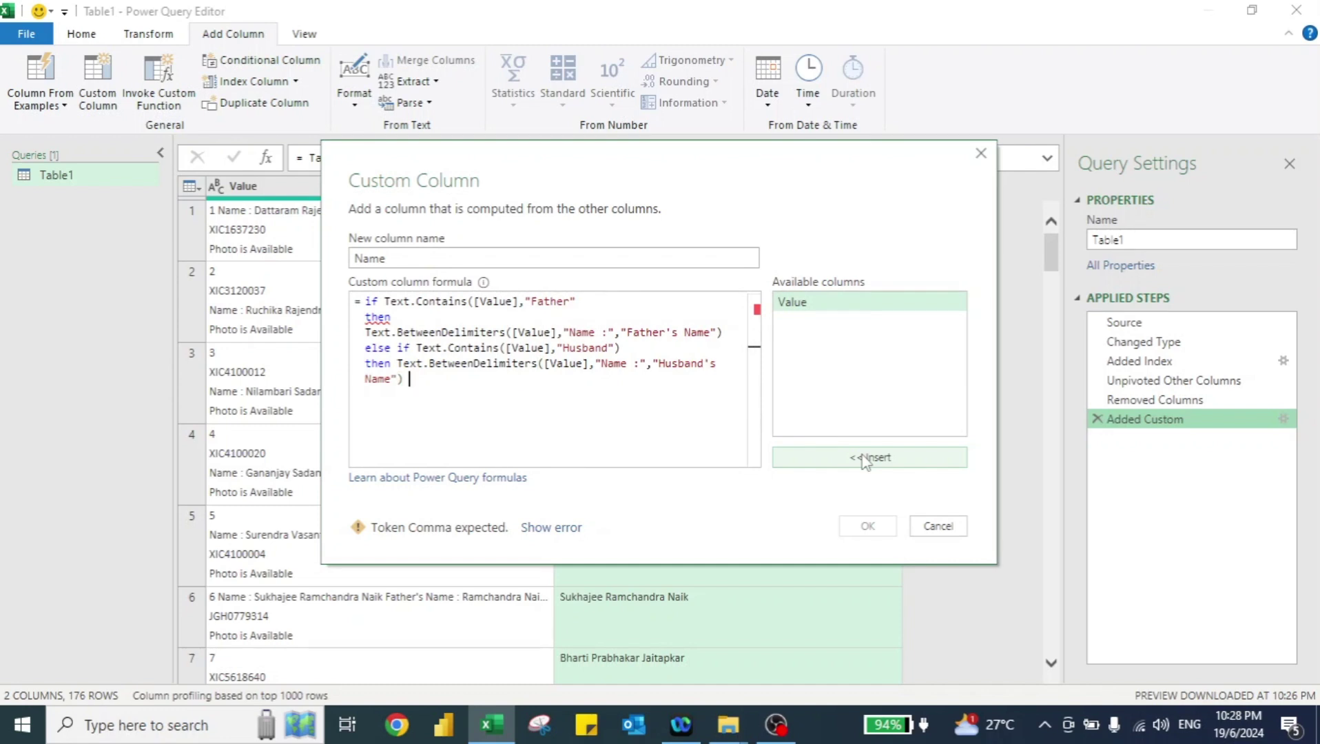
Finish the if statement with else Text.BetweenDelimiters([Value],"Name :","Mother's Name")
text( Excel.ShapeTable)
key(ctrl+shift+Left)
key(ctrl+shift+Left)
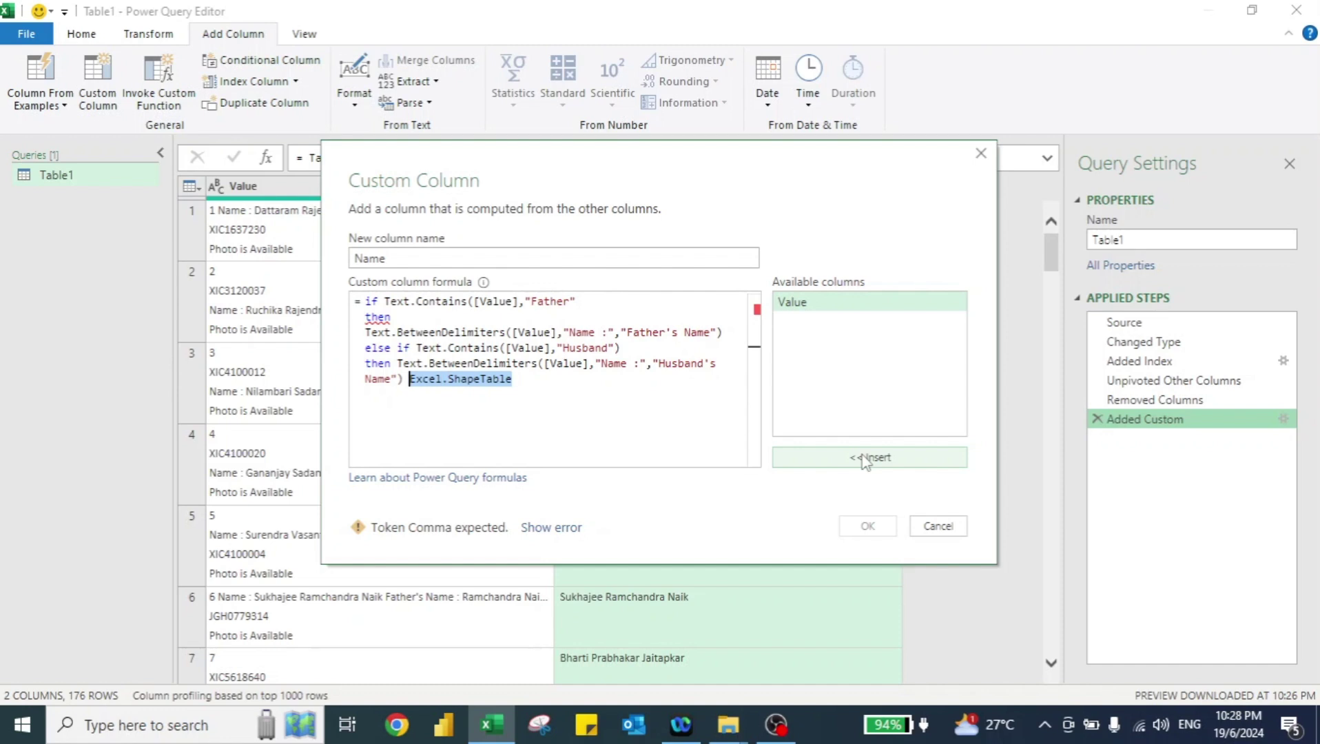
text(else )
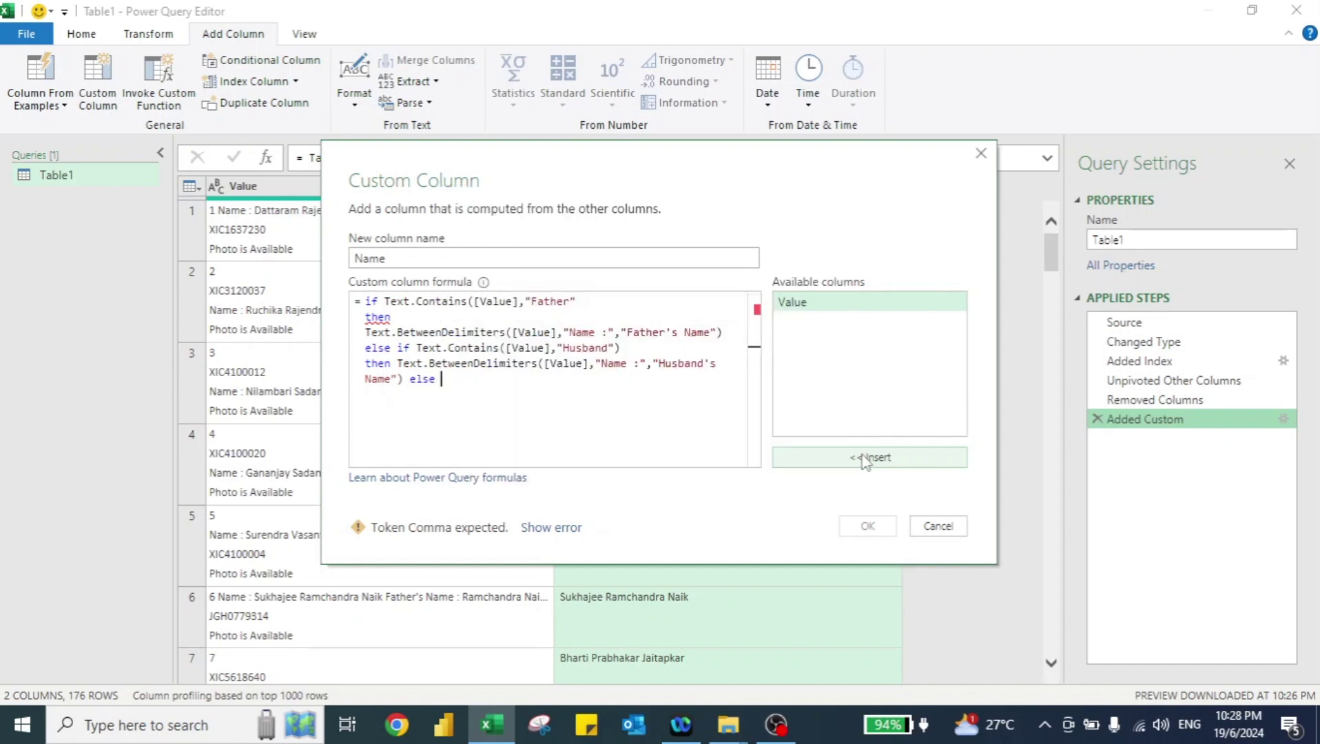
text(Text)
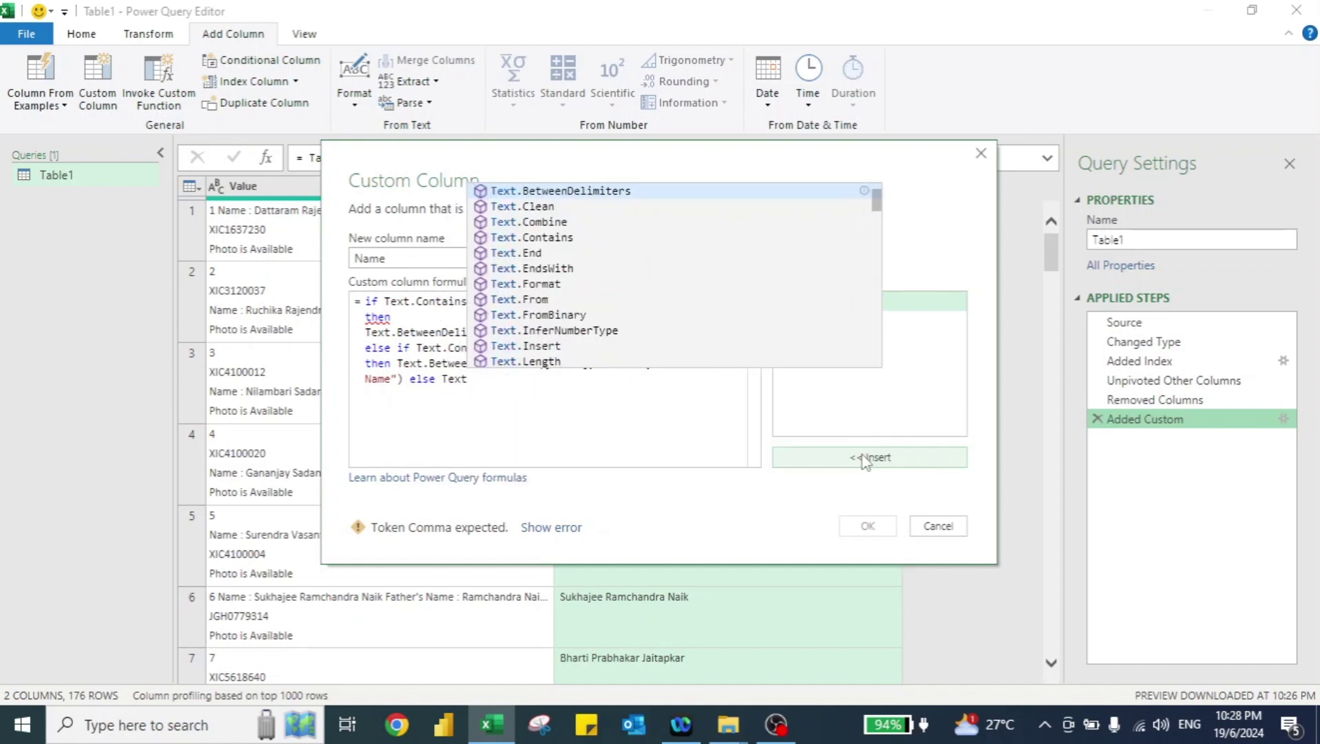
key(Tab)
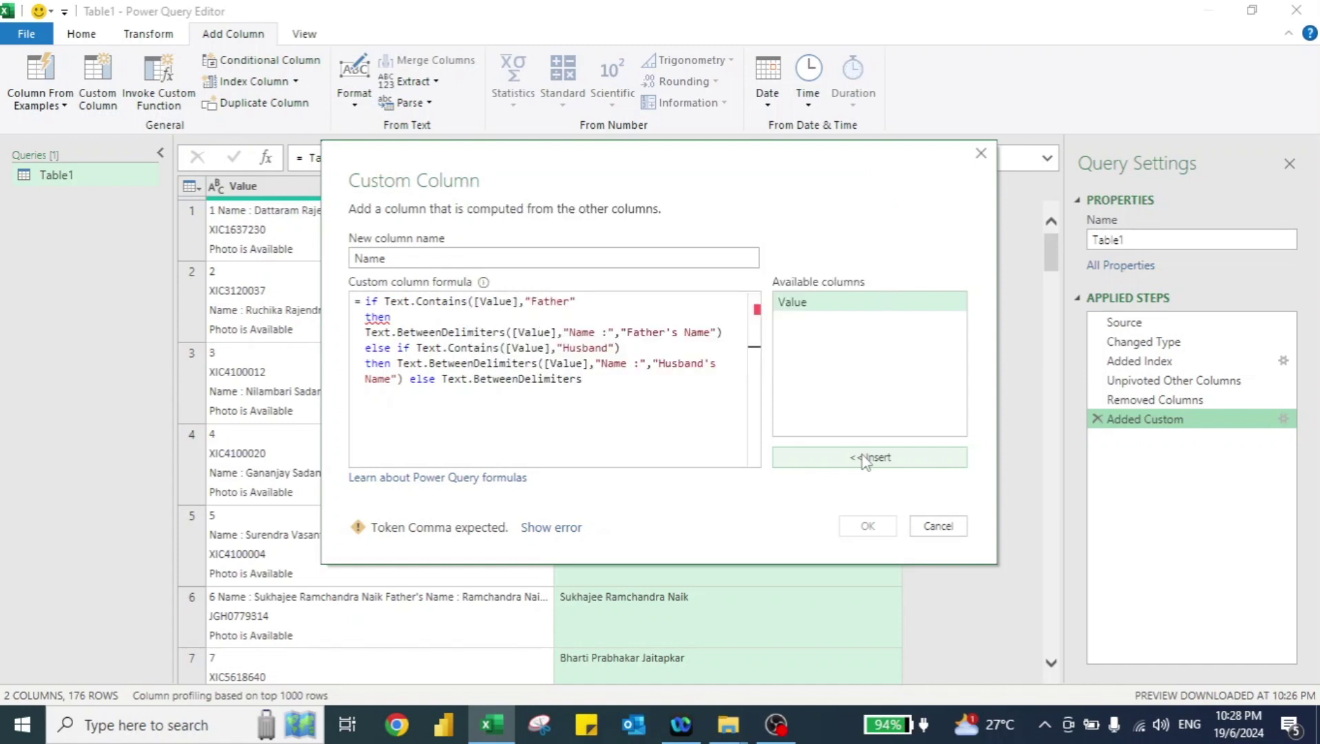
text(()
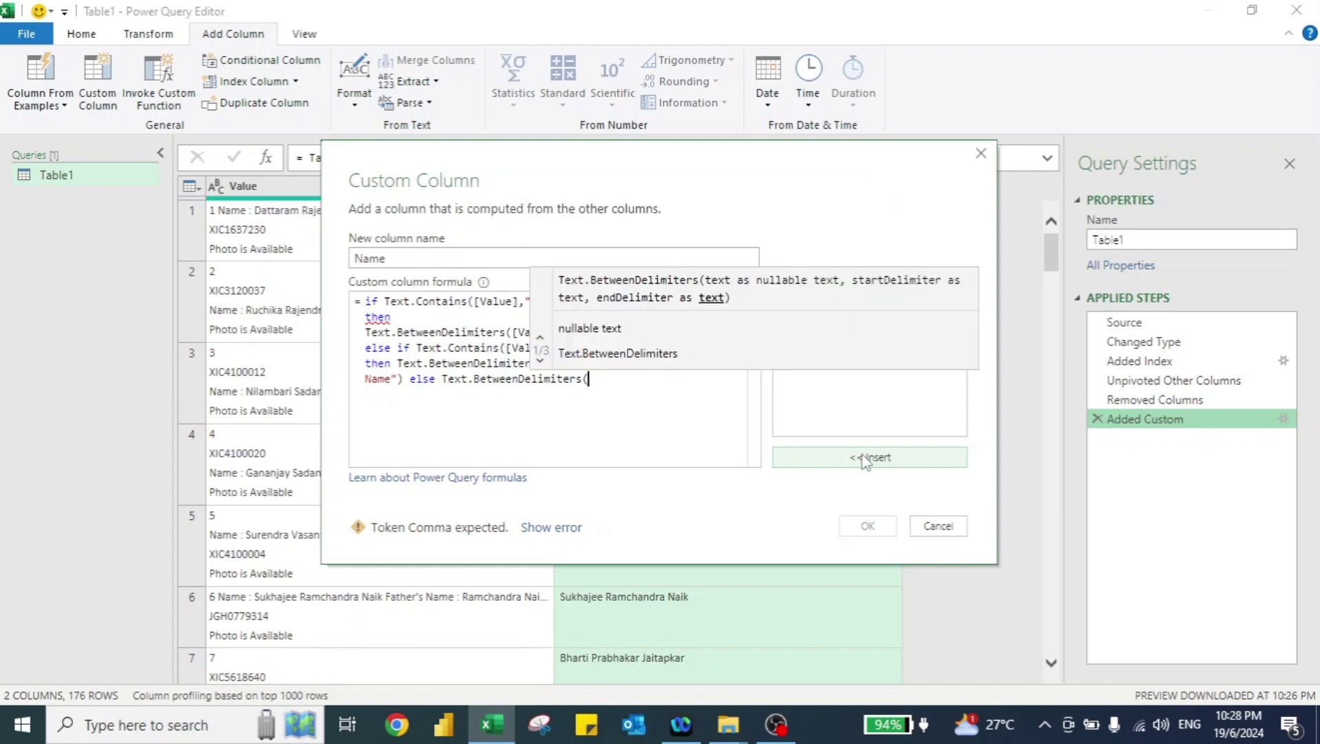
click(866, 457)
text(,"N)
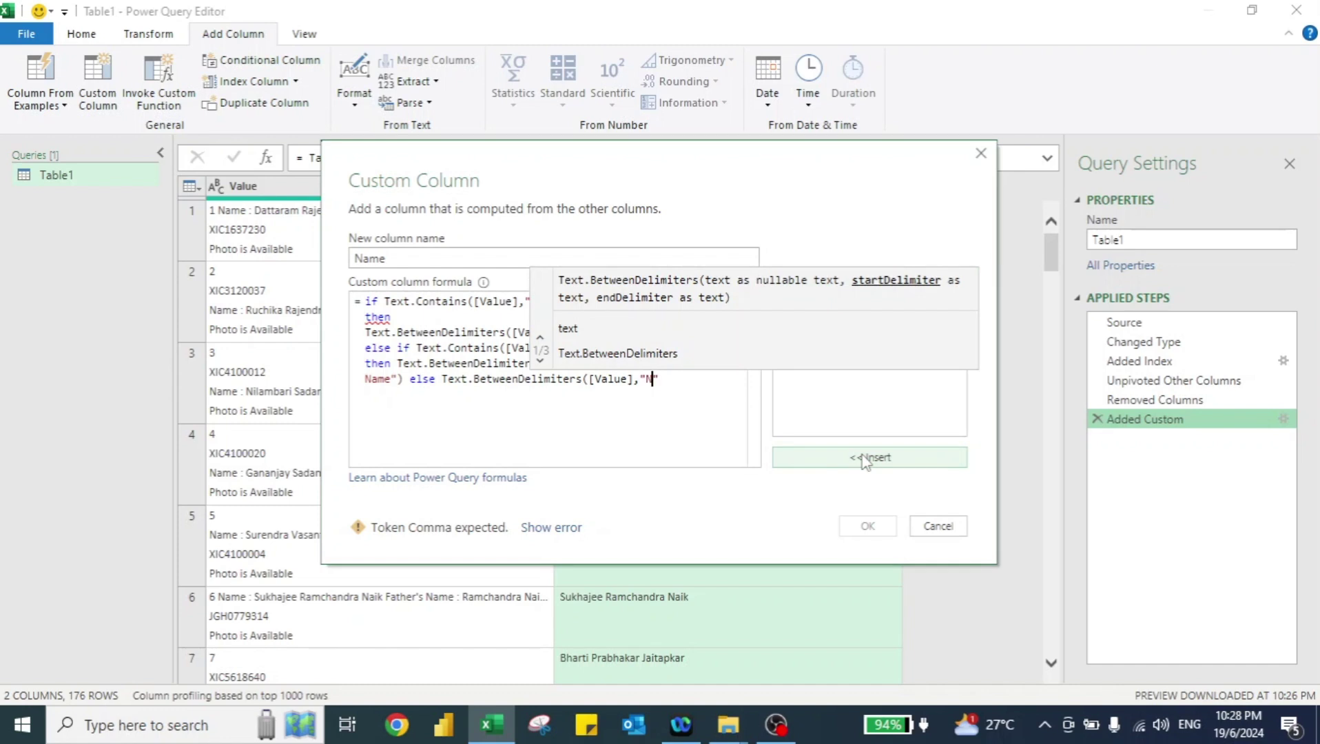
text(am)
text(,"")
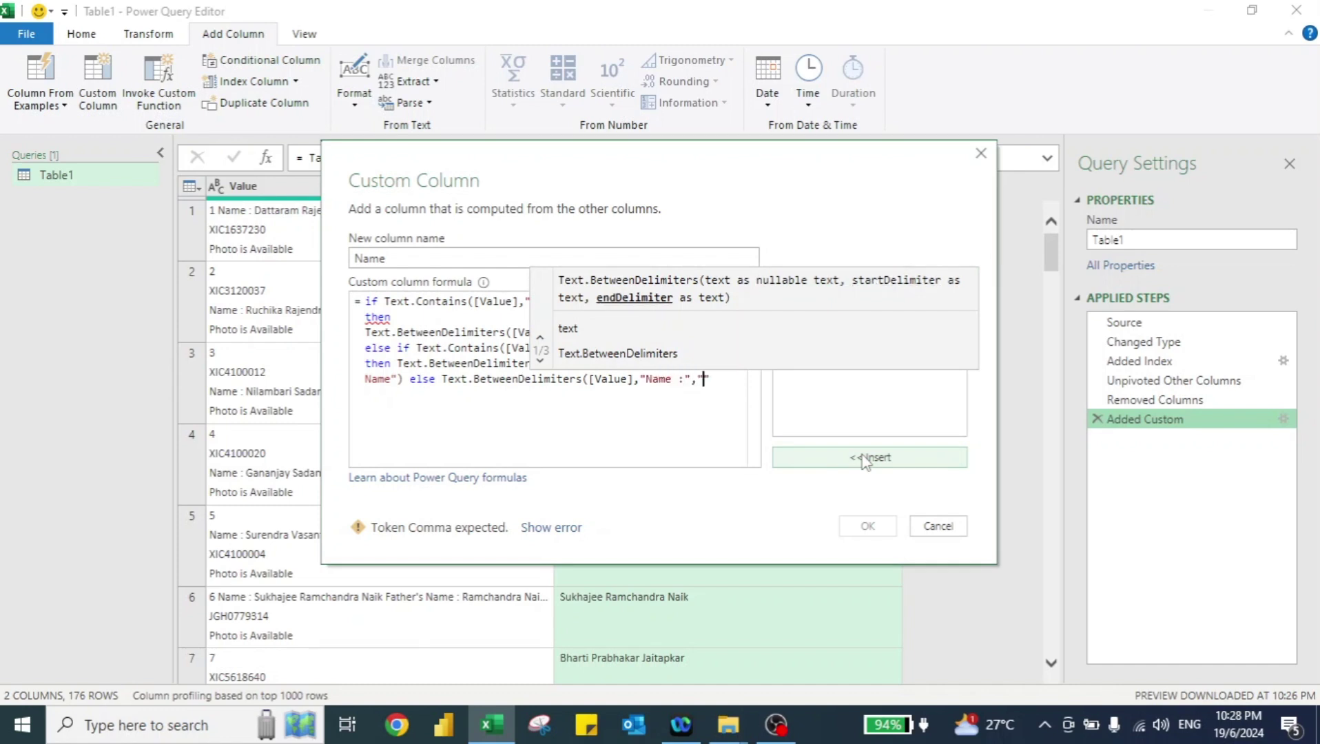
text(Mother's Nam)
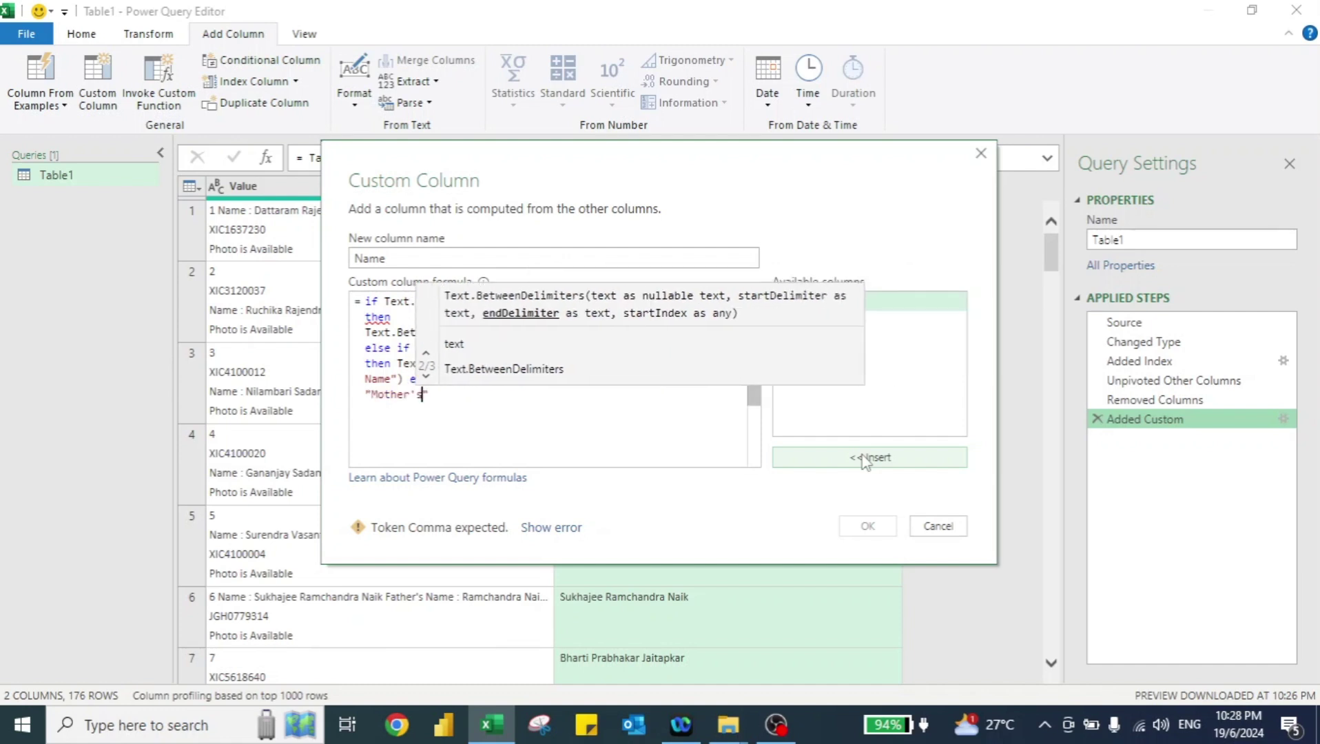
text(e"))
Add the missing closing parenthesis after "Father" in the first Text.Contains condition
click(583, 301)
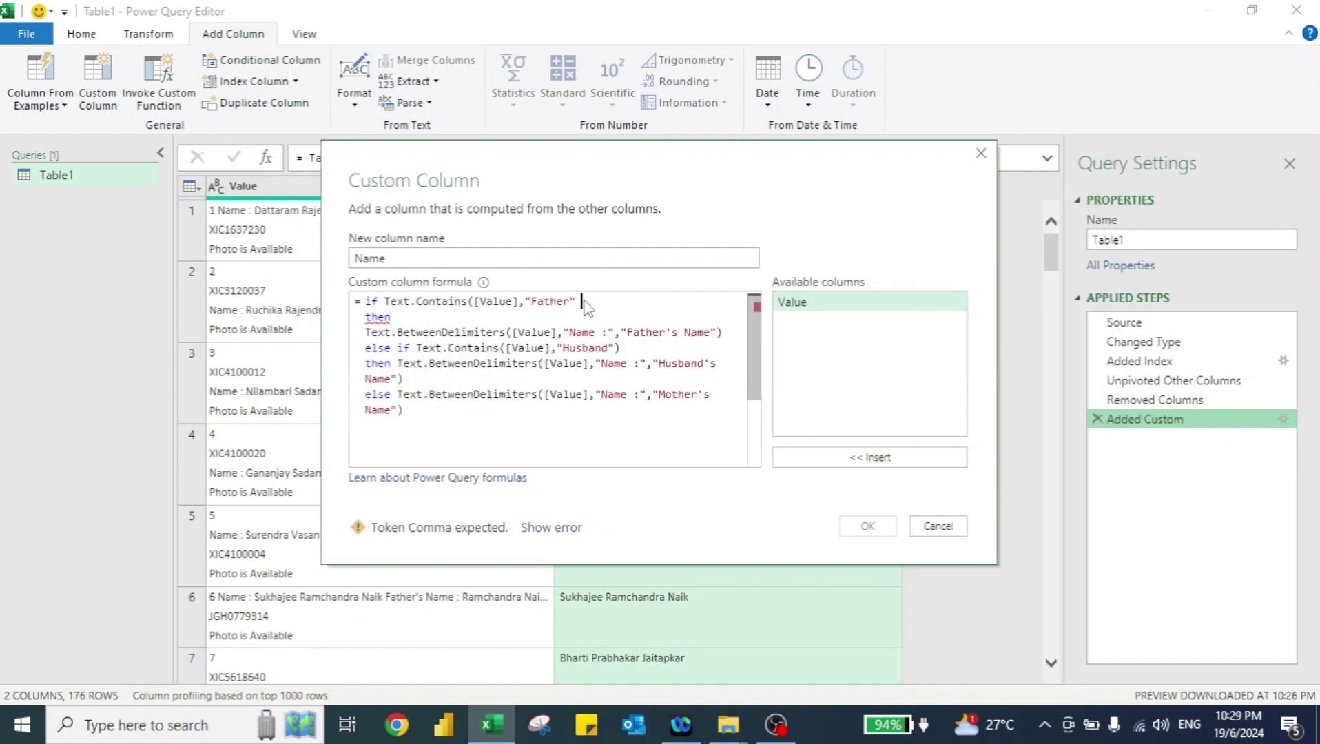
text())
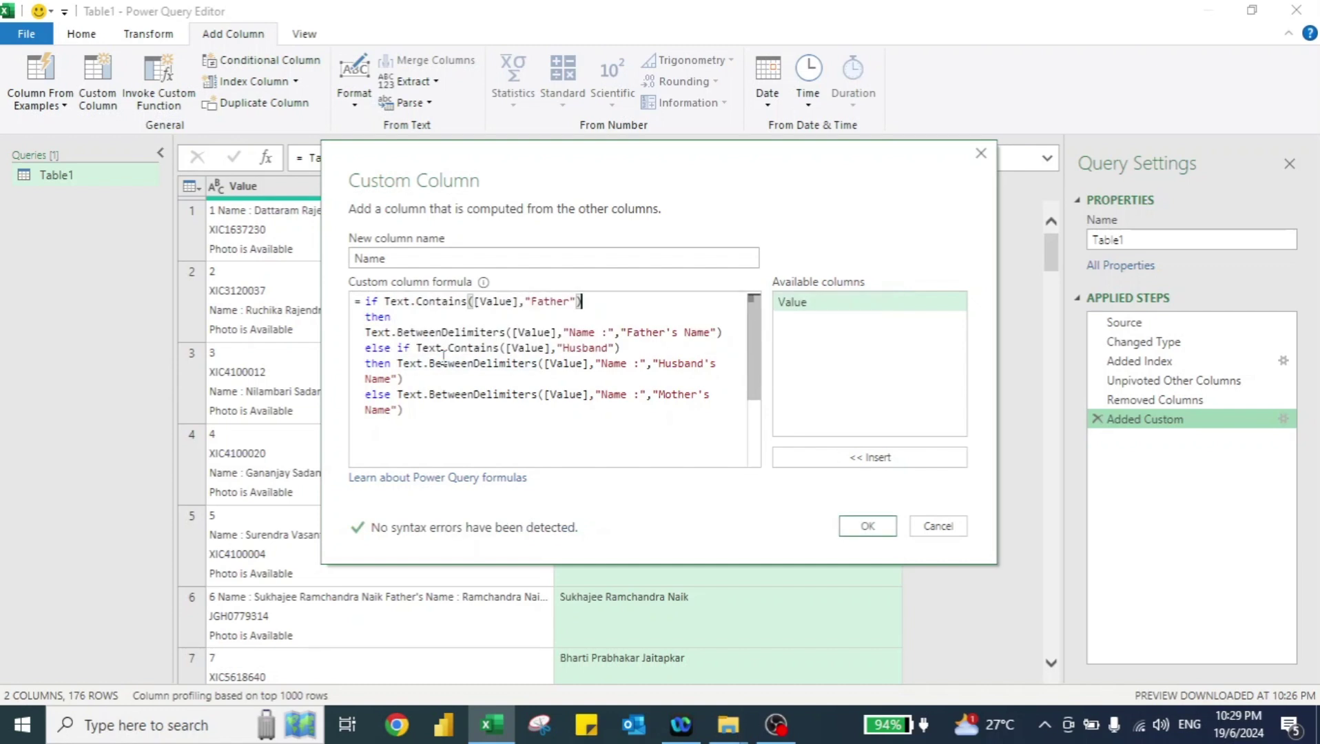
key(ctrl+End)
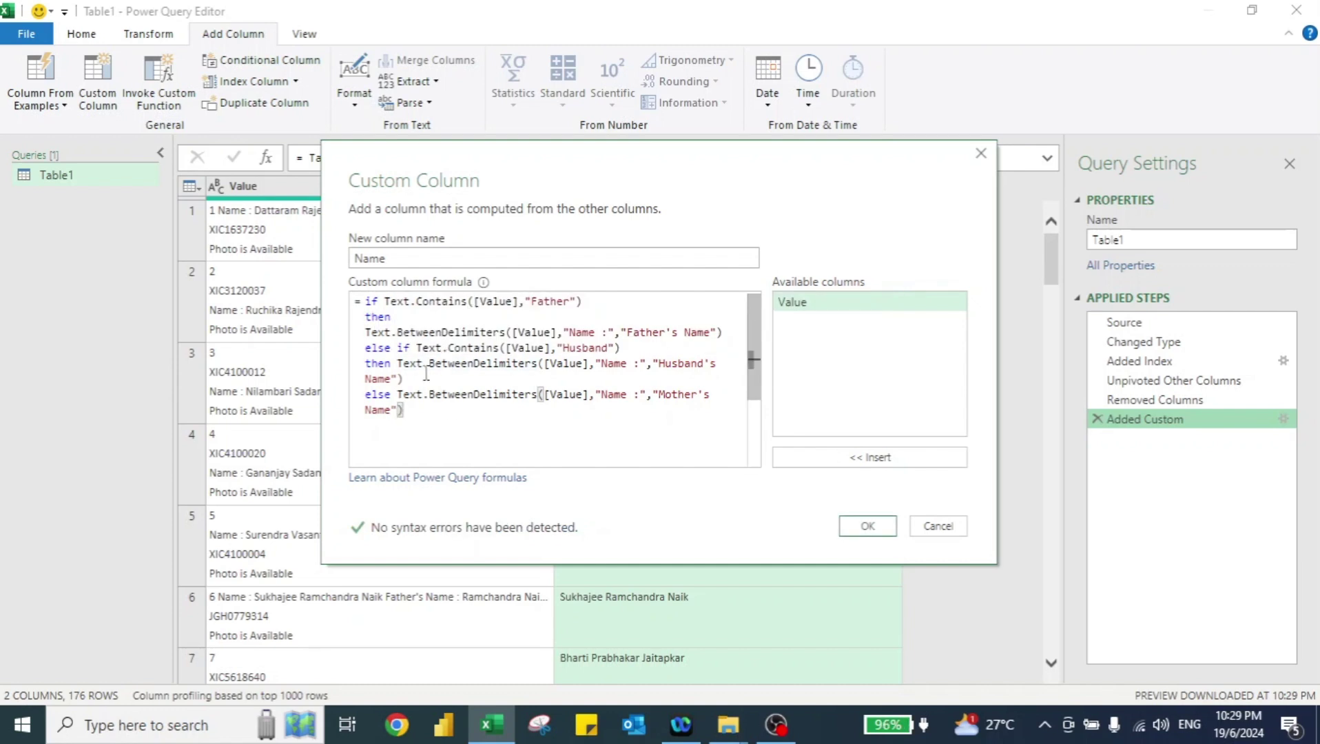
Rename the custom column First Name and apply the edited formula
click(368, 255)
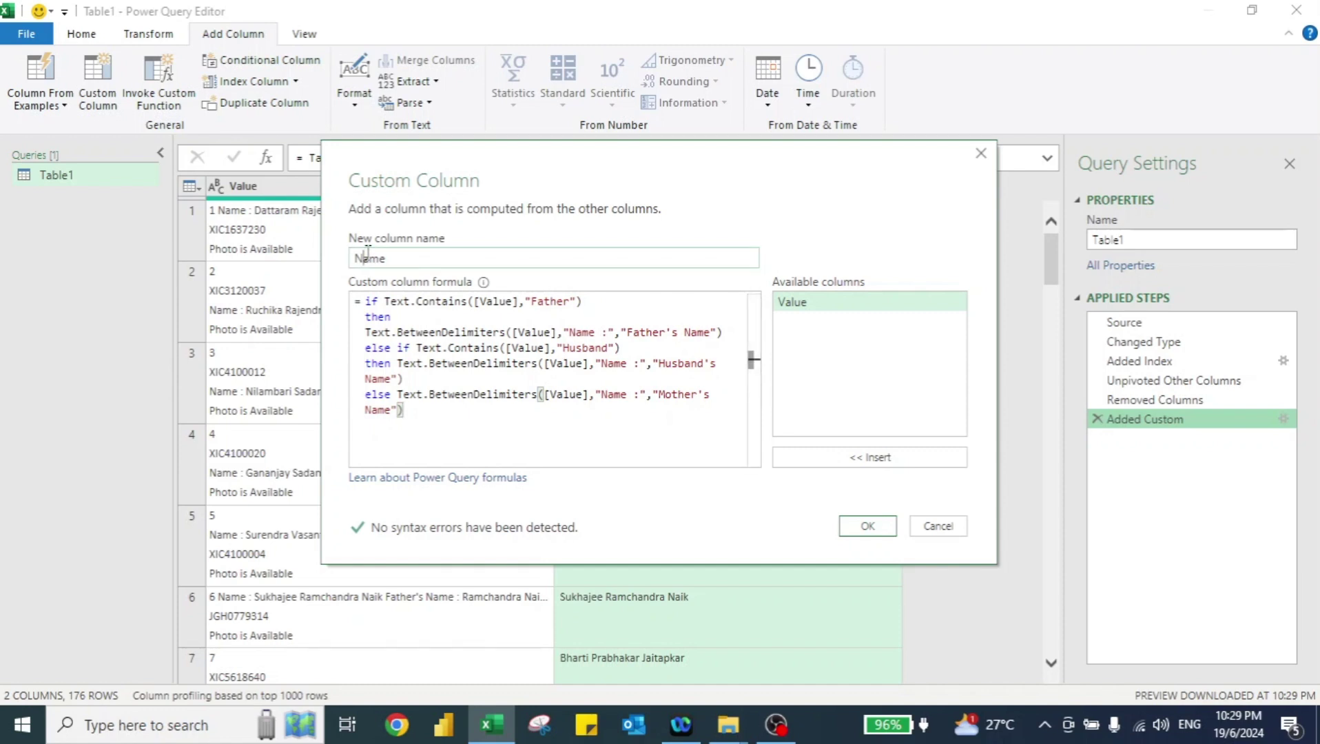
text(First)
click(868, 527)
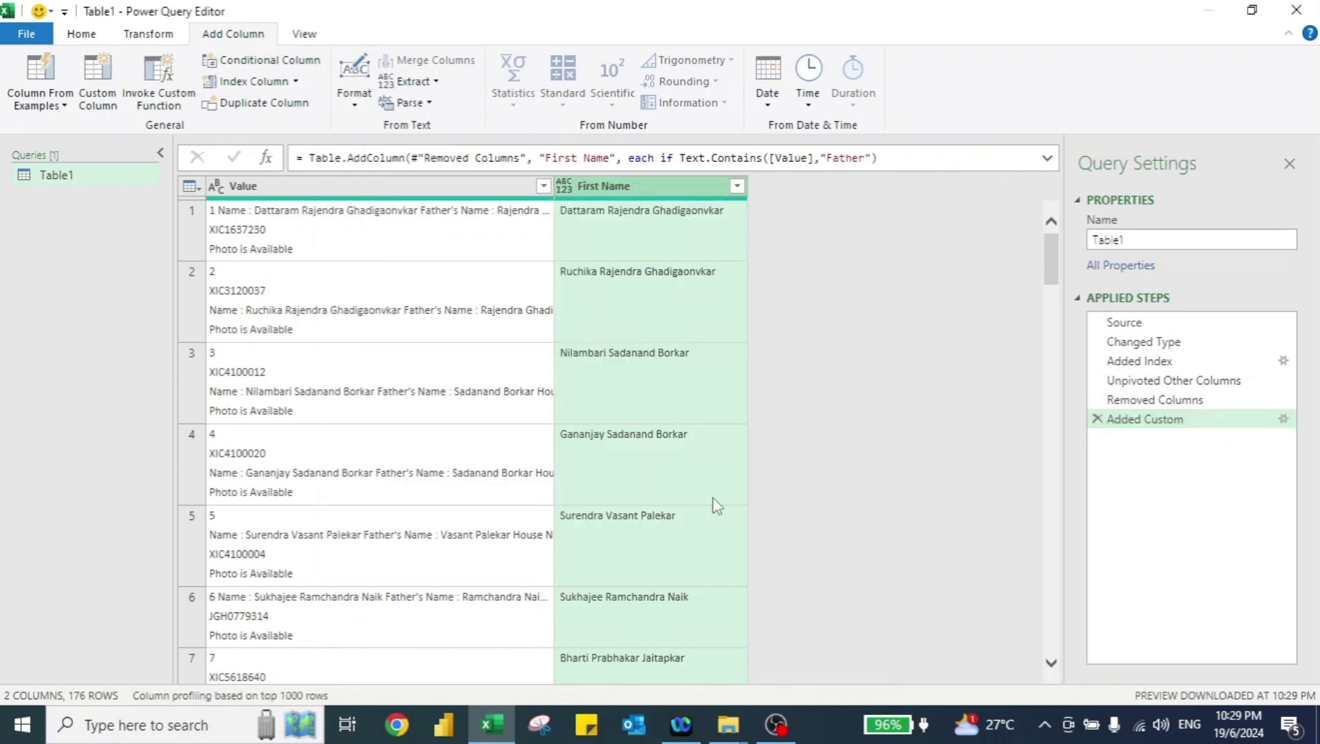
Compare the First Name values with the source records through about row 50, checking the Husband's and Mother's Name entries
scroll(717, 506, down, 10)
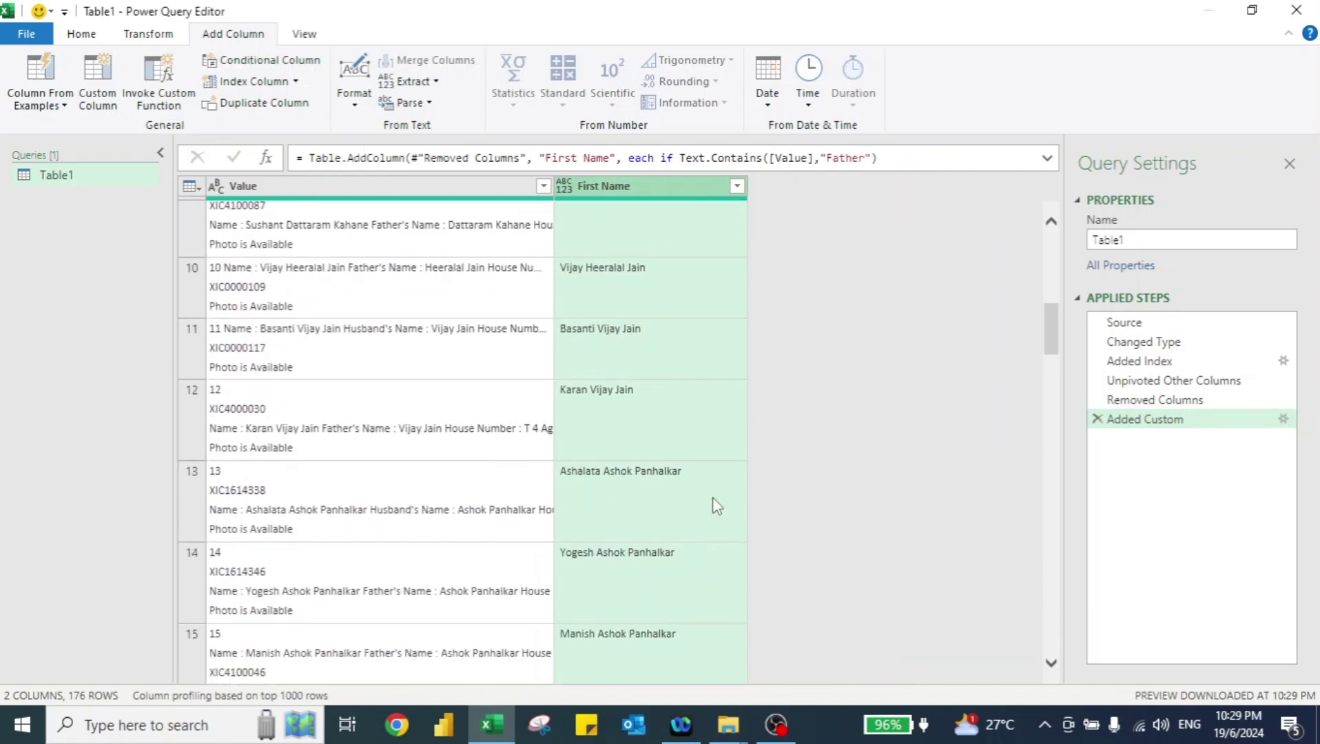
scroll(717, 506, down, 1)
scroll(713, 503, up, 1)
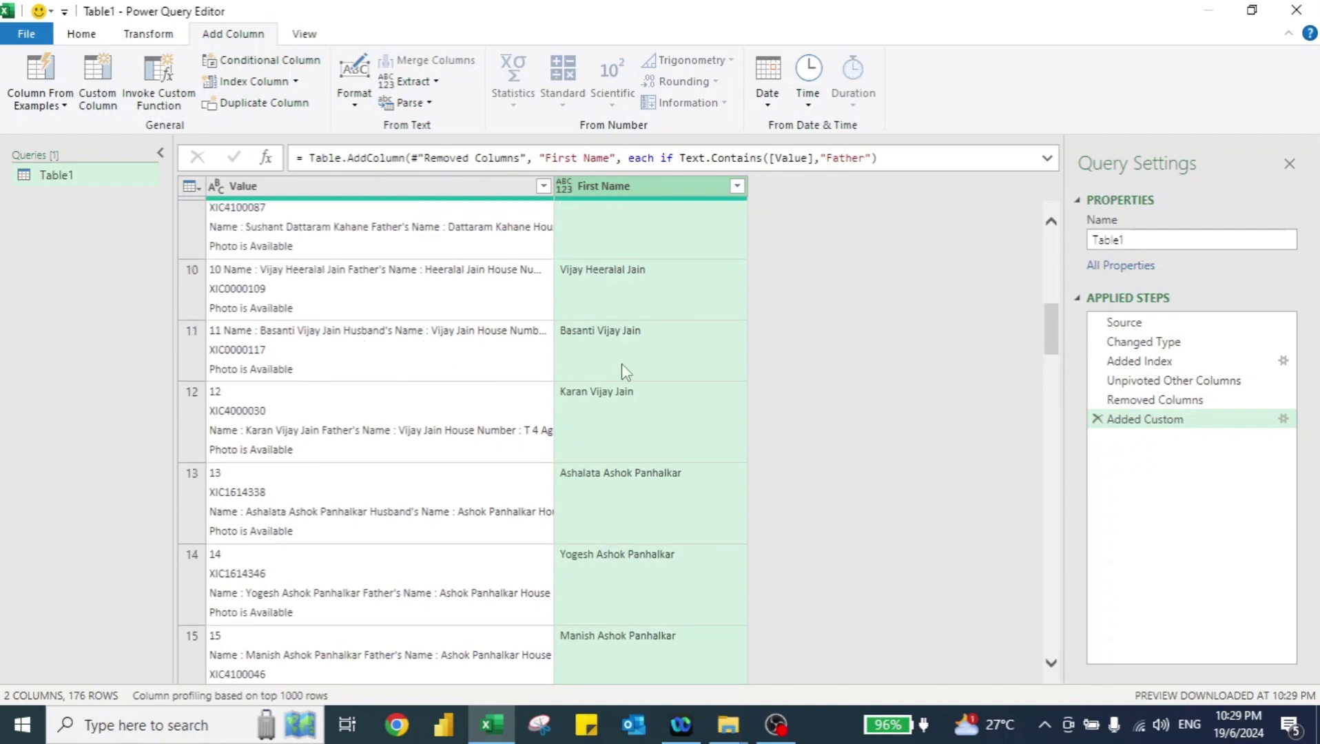
scroll(551, 382, down, 5)
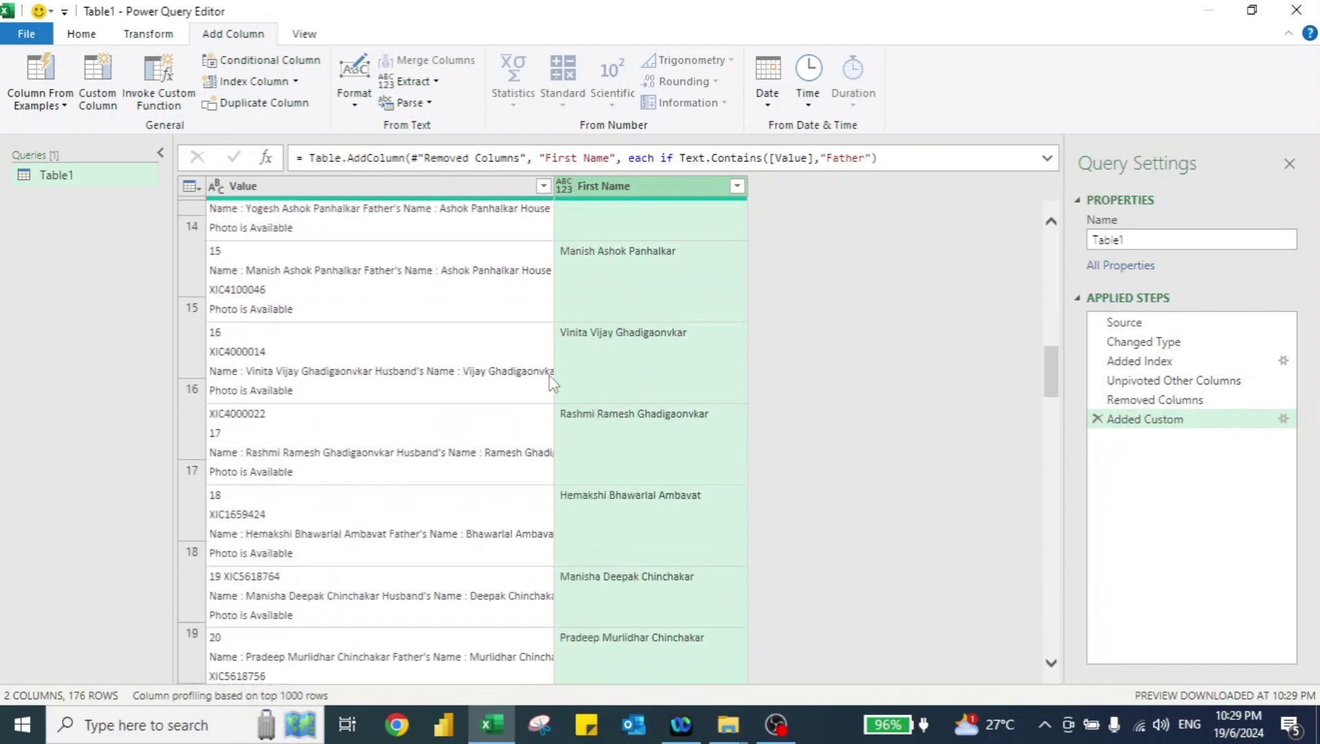
scroll(552, 383, down, 10)
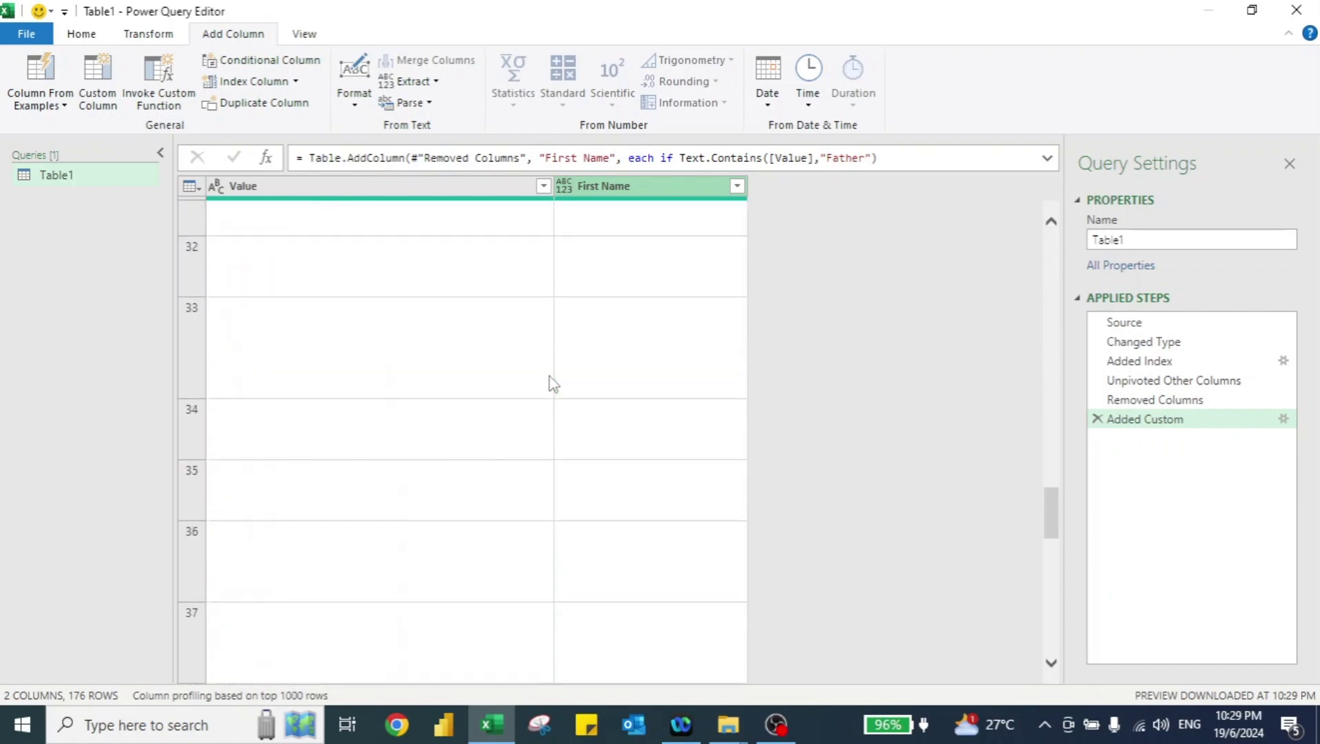
scroll(553, 384, down, 4)
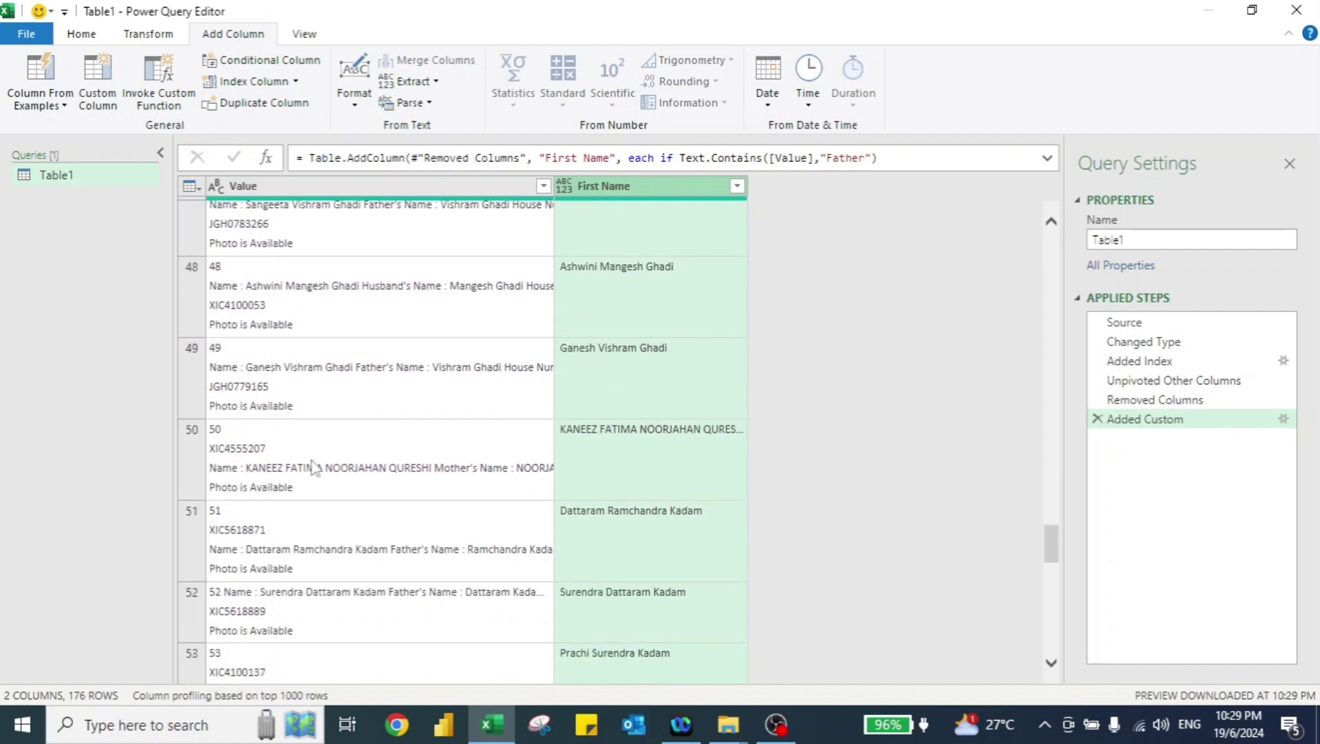
scroll(612, 384, up, 15)
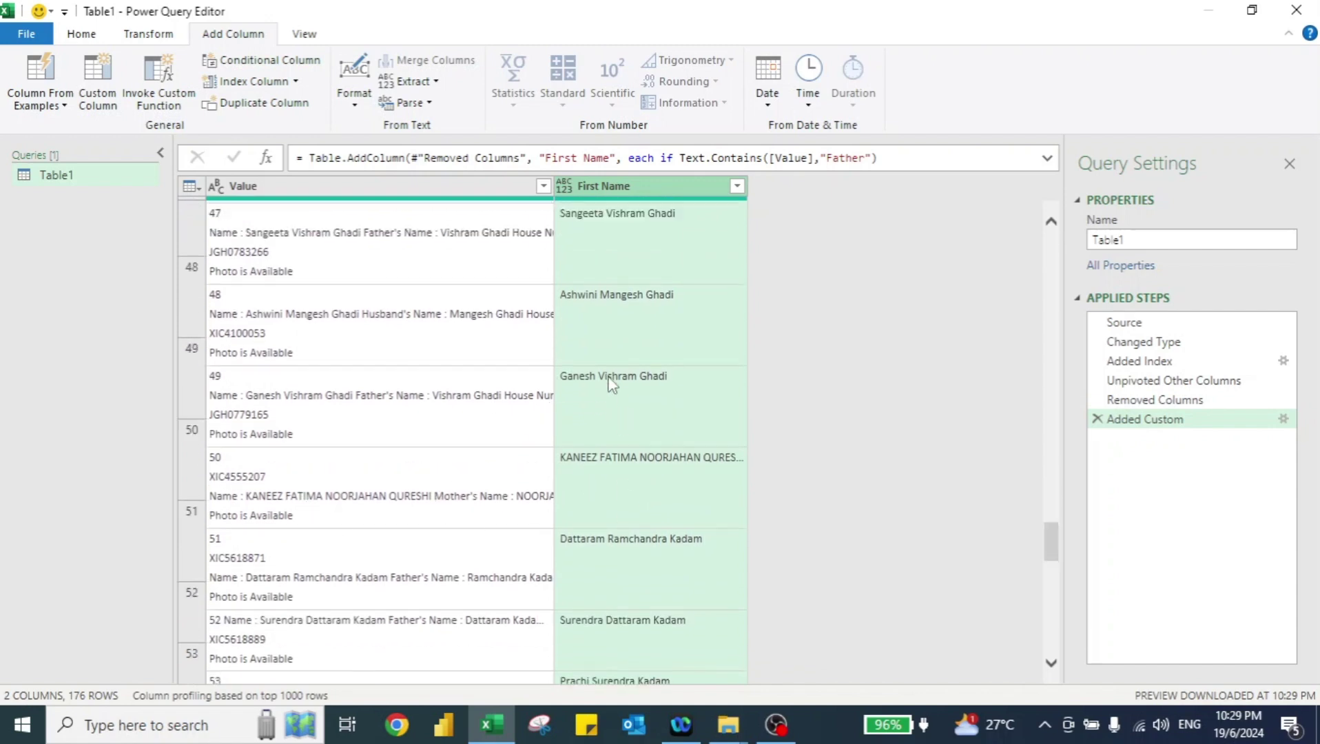
scroll(613, 384, up, 5)
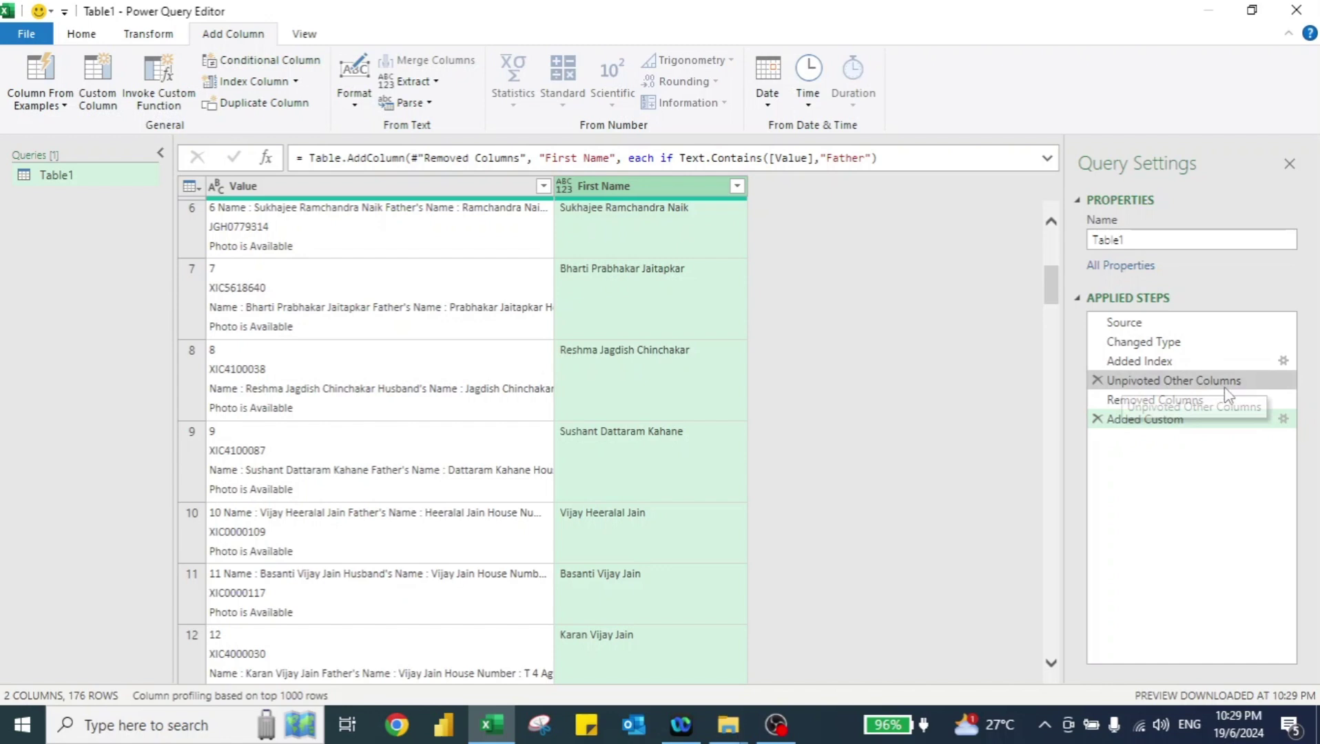
Reopen the First Name custom column, copy its entire formula and close the dialog
click(1284, 420)
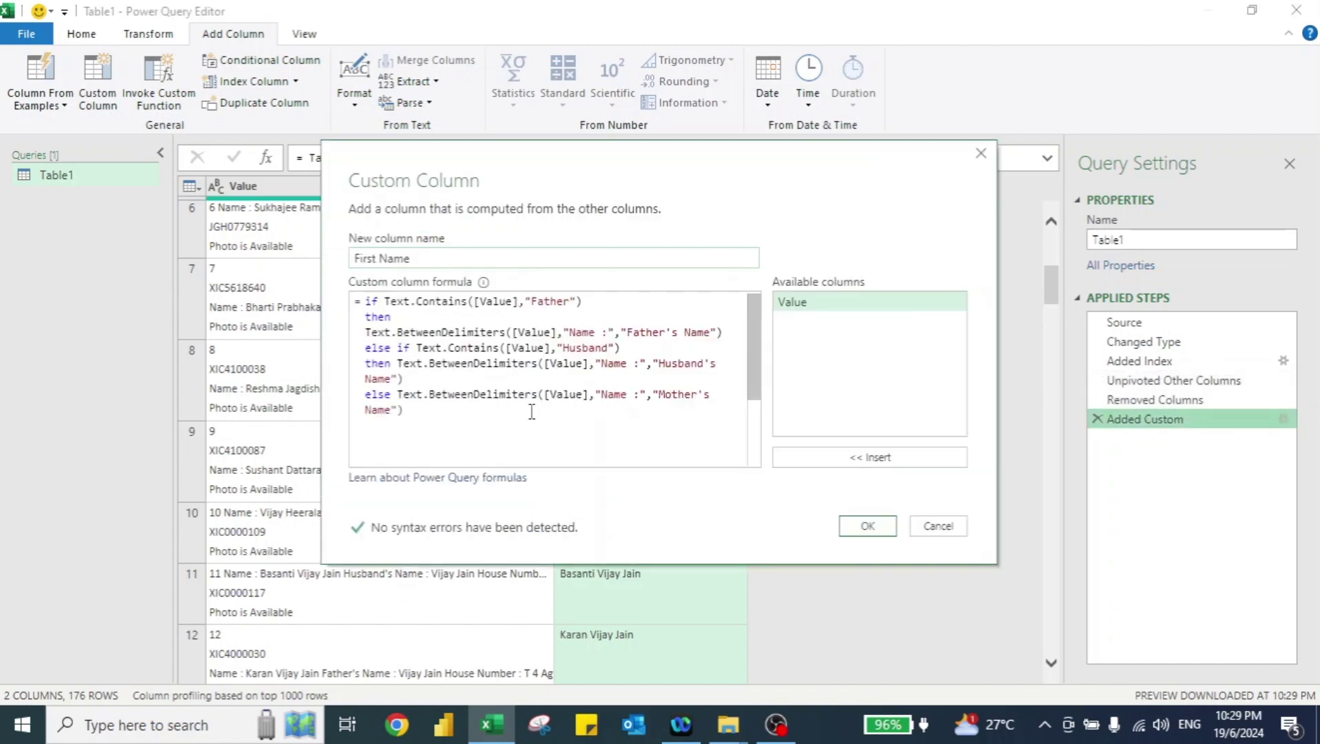
key(ctrl+a)
key(ctrl+c)
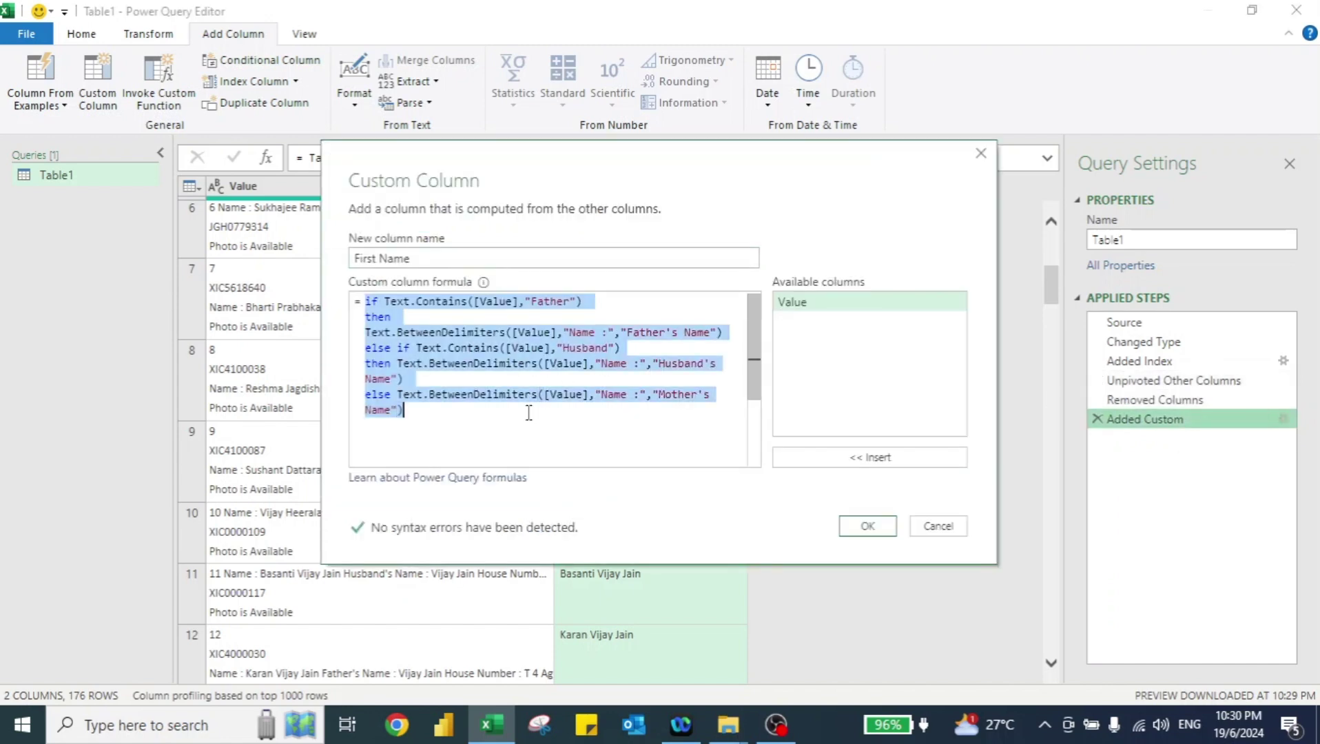
click(867, 526)
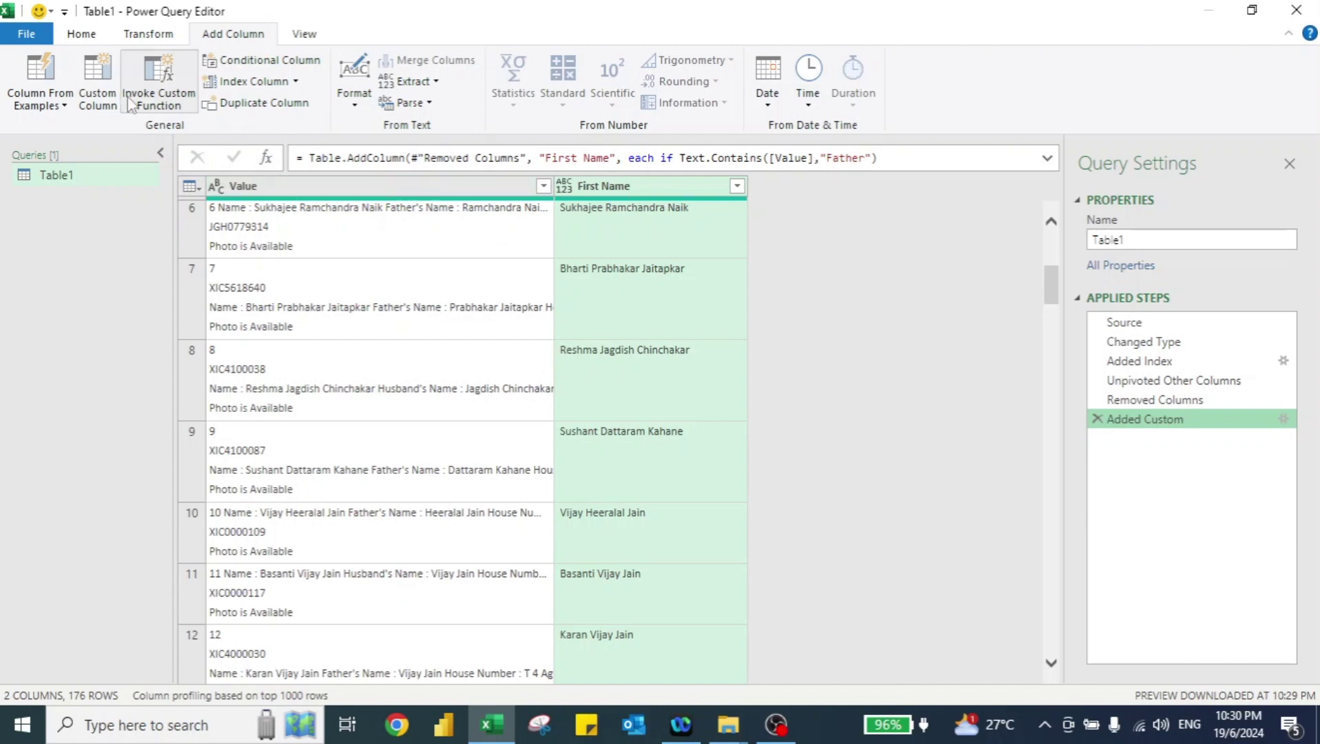
Start a new custom column named Second Name and paste the copied First Name formula into it
click(98, 67)
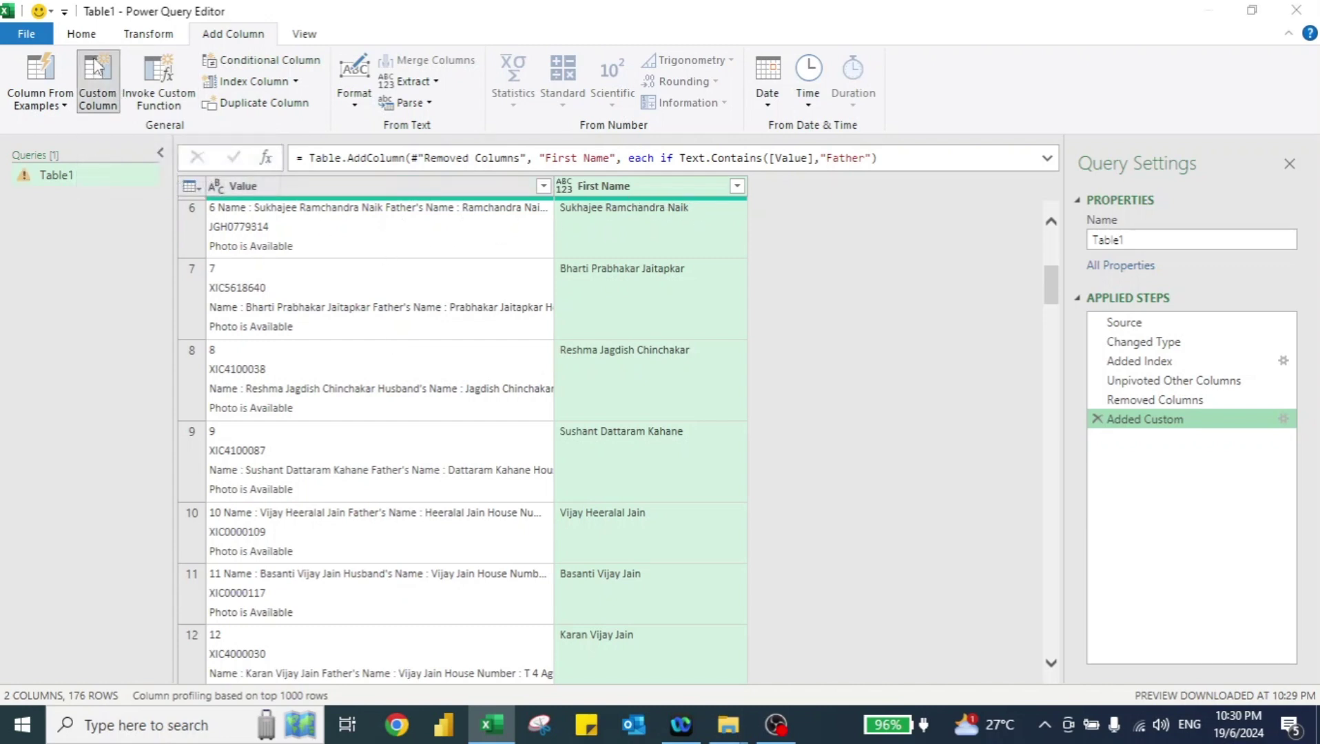
double_click(408, 254)
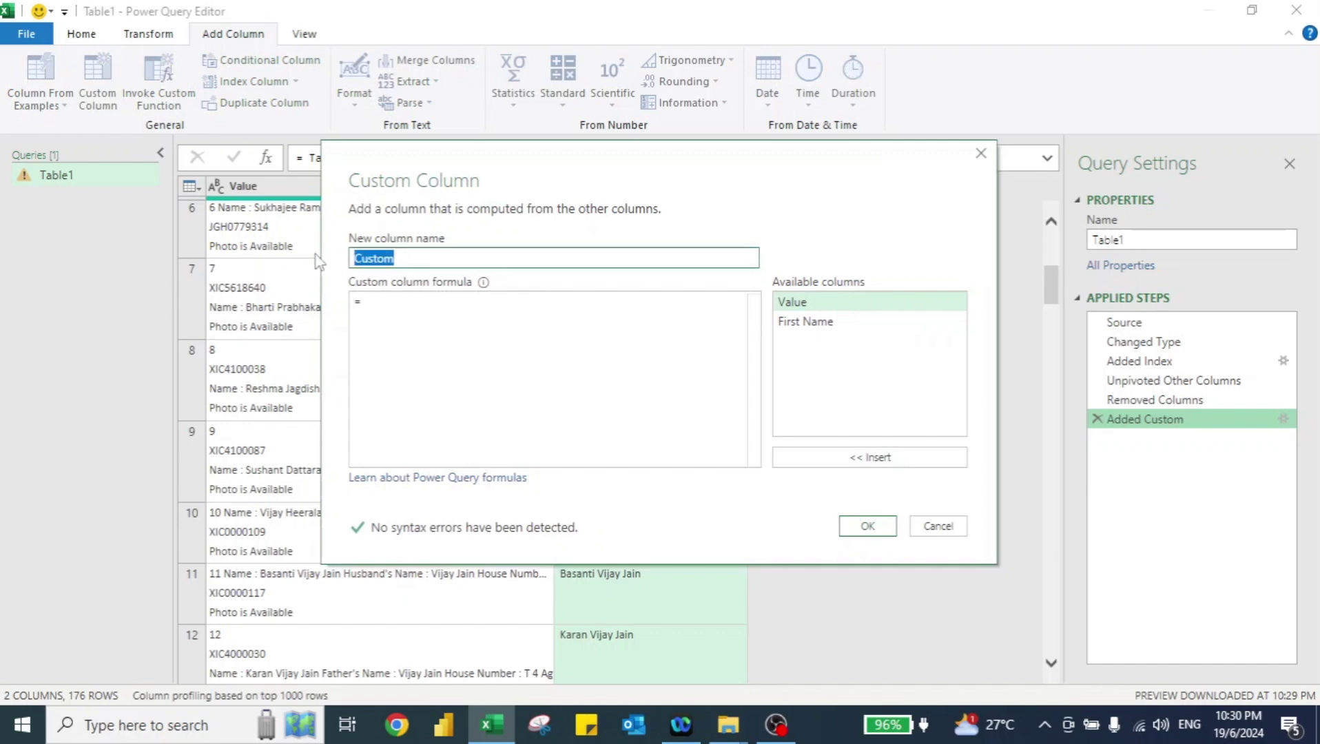
text(Second N)
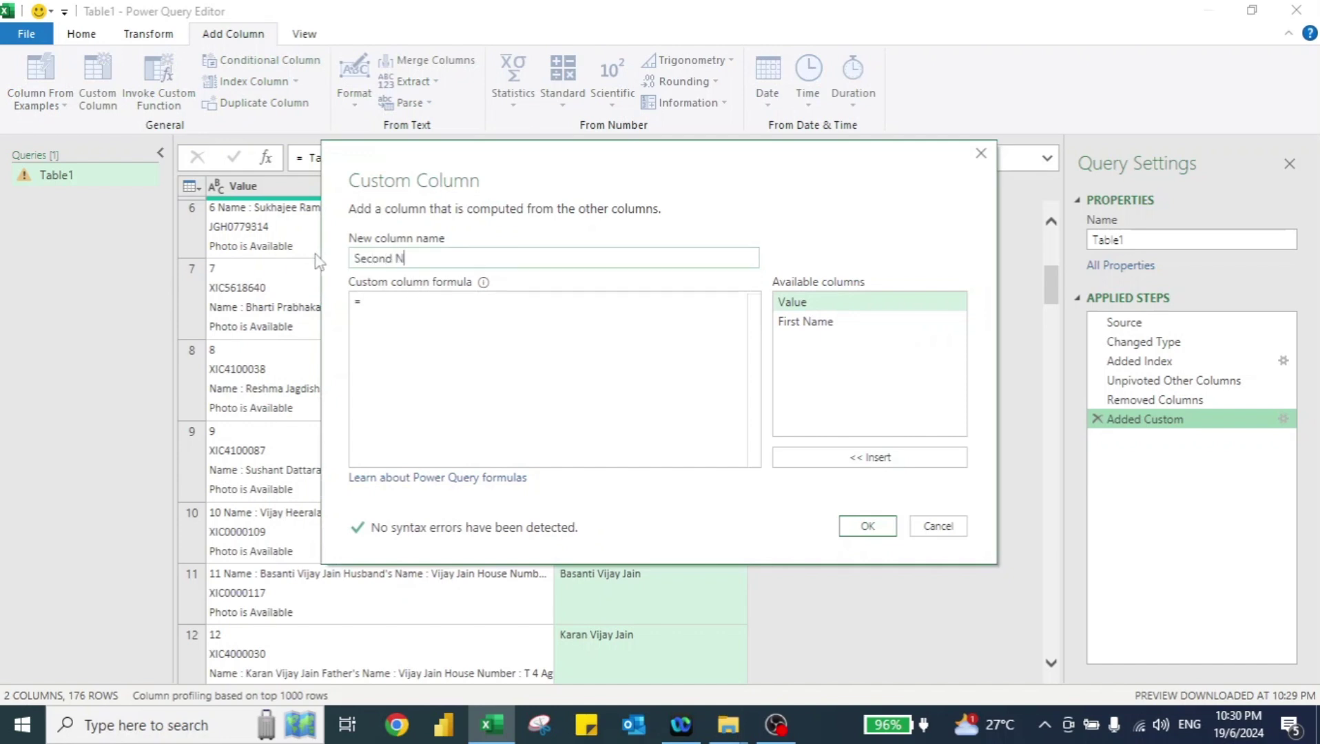
text(ame)
click(379, 296)
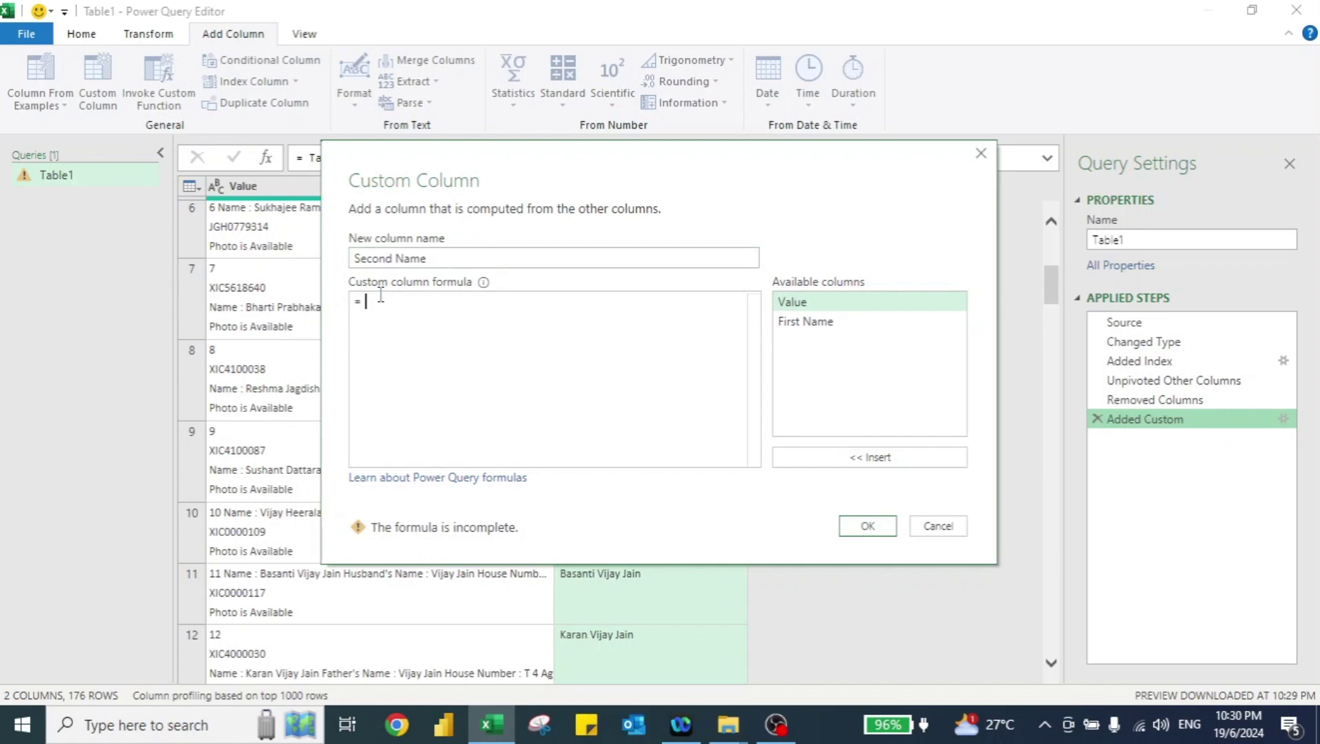
key(ctrl+v)
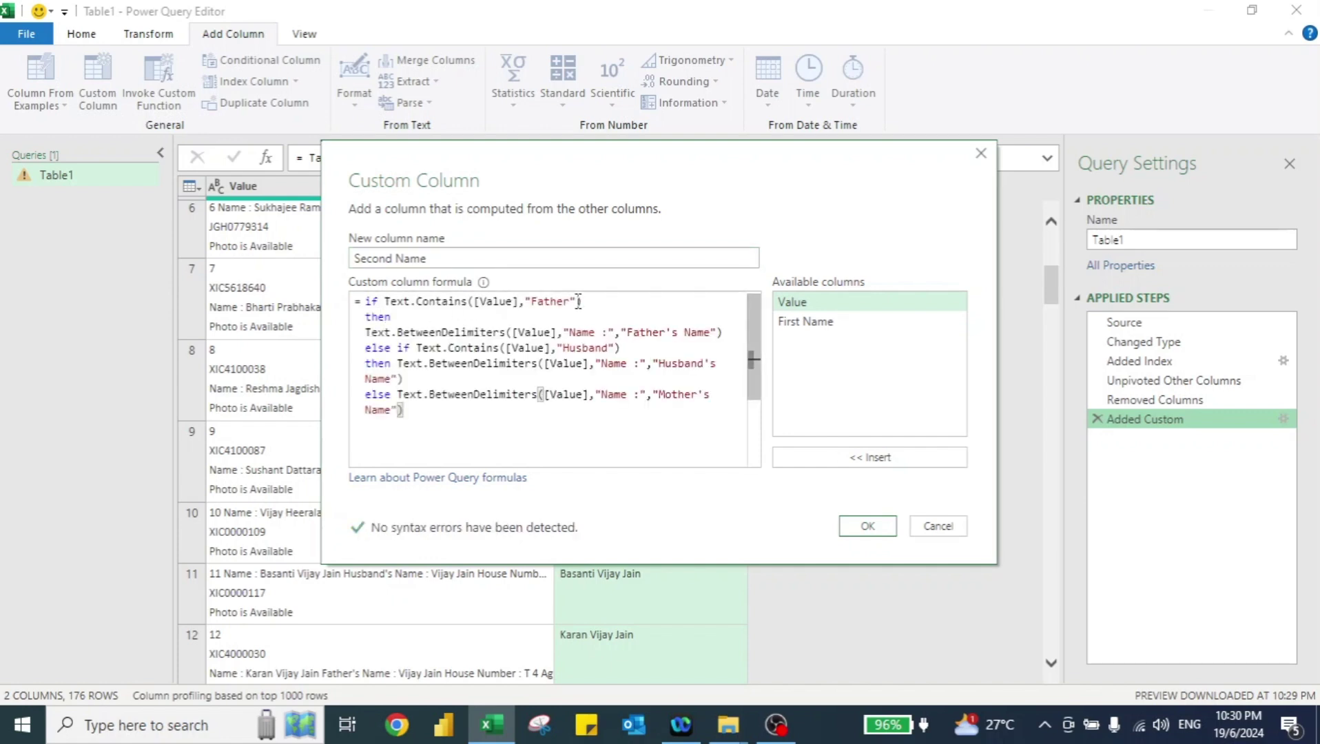
In the Father branch of the formula, set the delimiters to "Father's Name :" and "House Number"
click(570, 333)
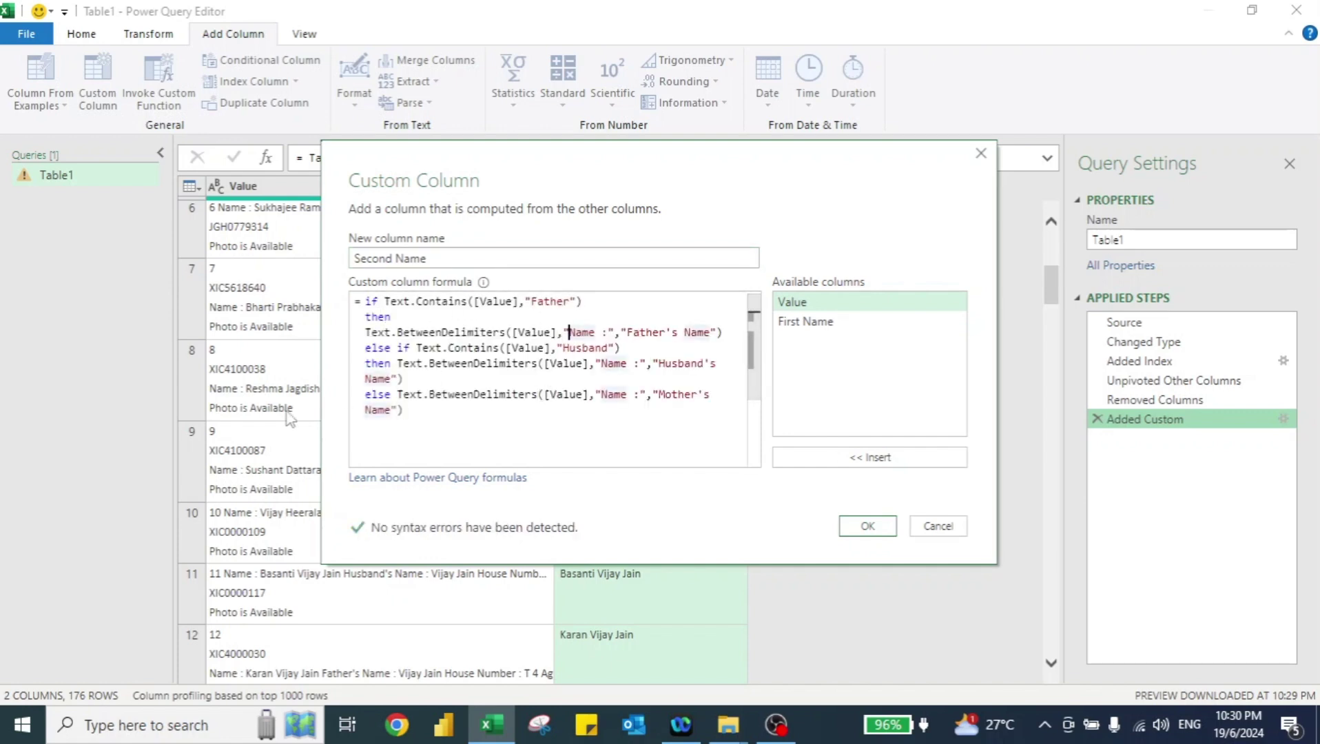
text(Father's)
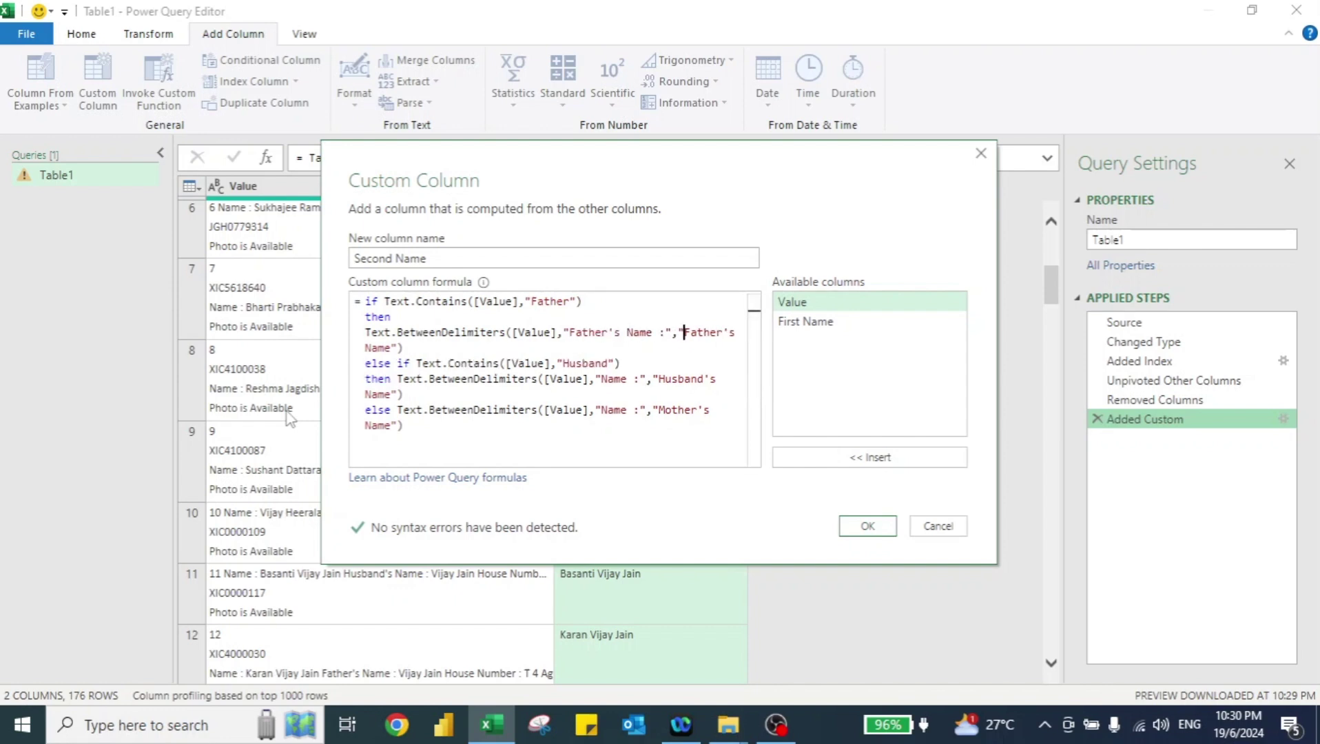
key(ctrl+shift+Right)
key(ctrl+shift+Right)
text(House )
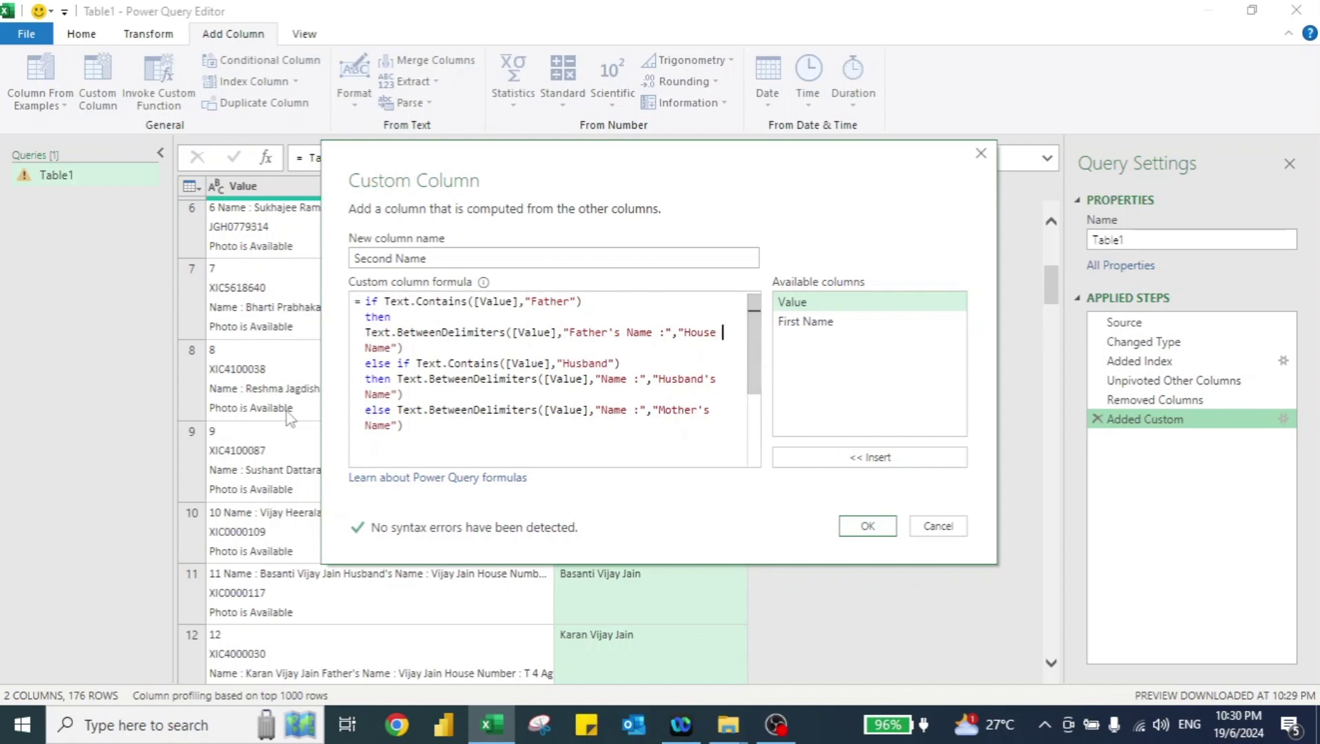
text(Number)
key(ctrl+shift+Right)
key(ctrl+shift+Right)
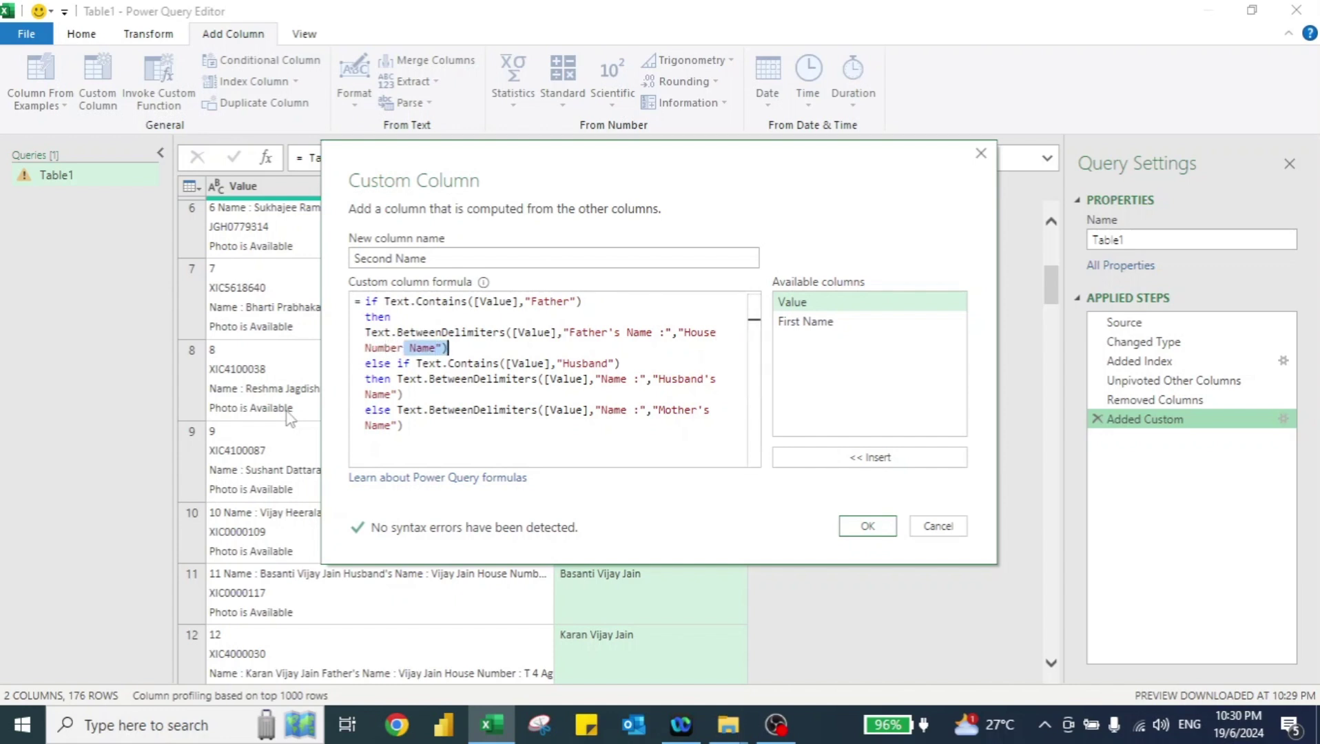
key(shift+Left)
key(shift+Left)
key(BackSpace)
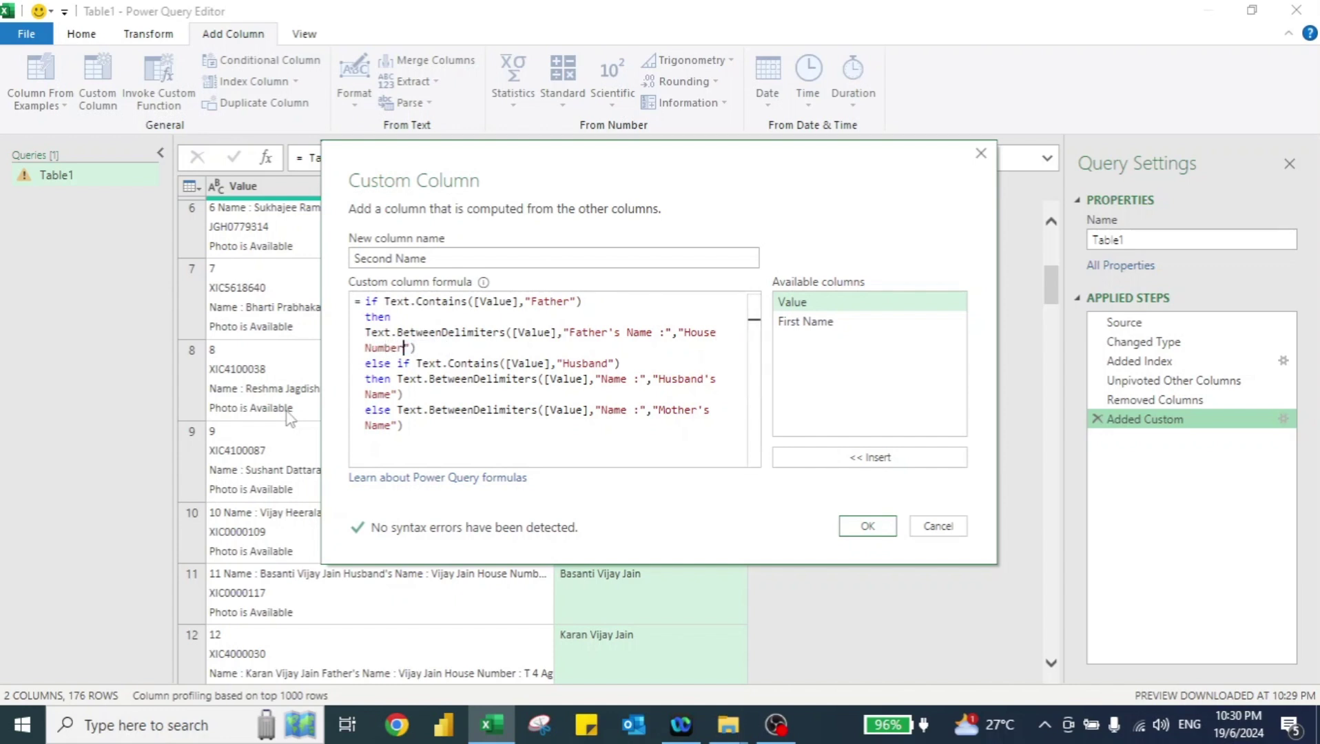
In the Husband branch of the formula, set the delimiters to "Husband's Name :" and "House Number"
click(599, 378)
text(Hus)
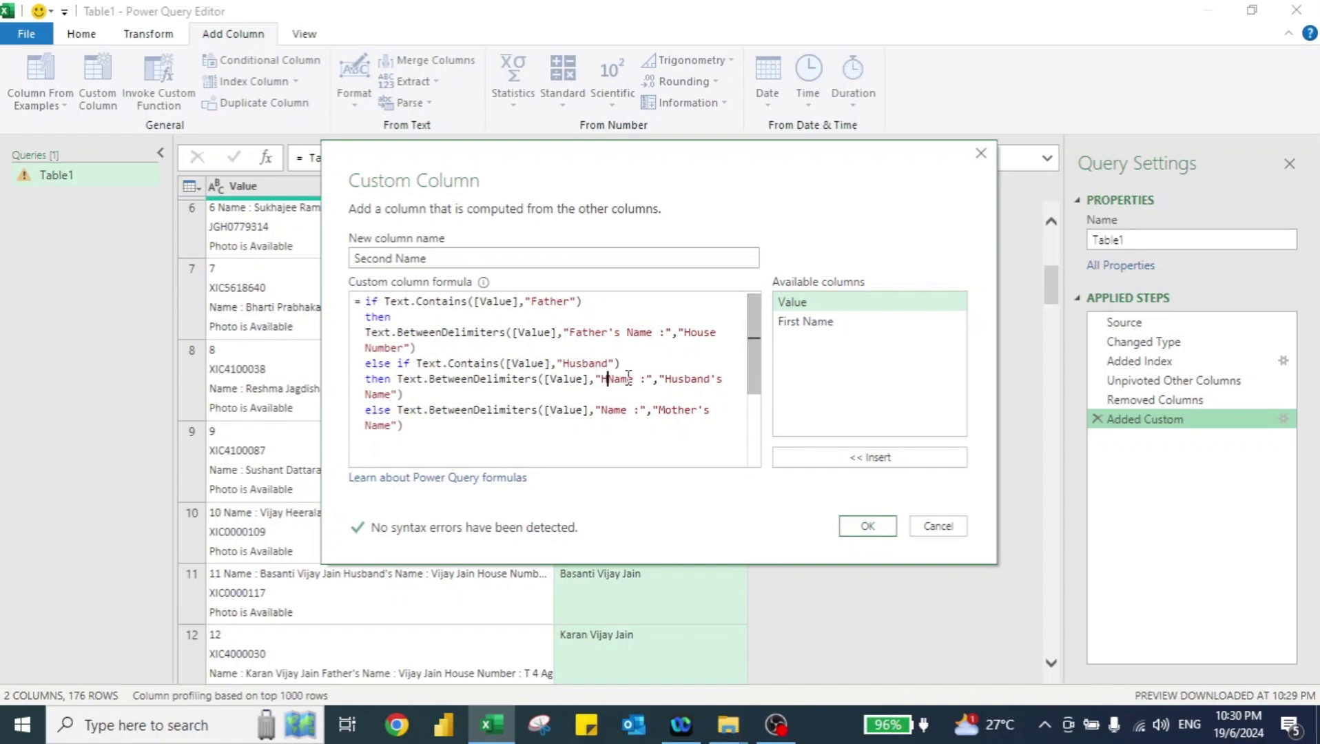
text(band's)
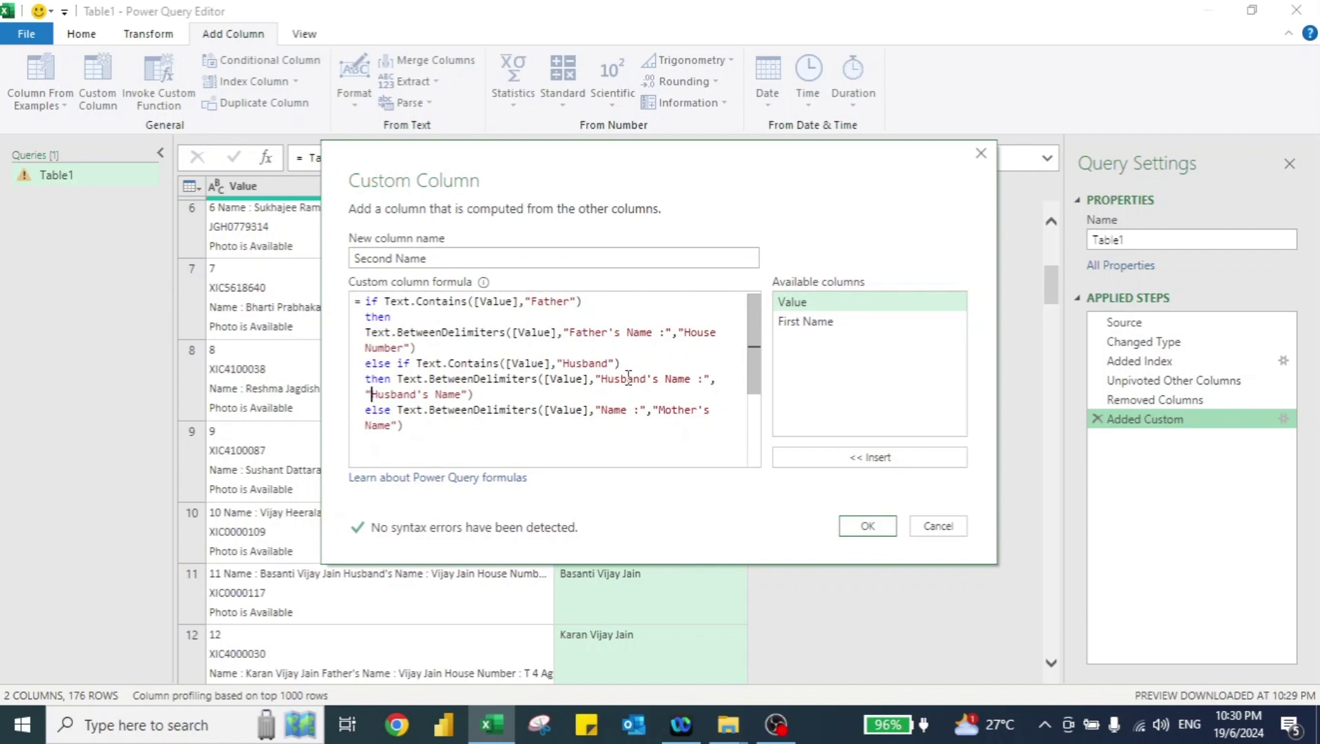
key(ctrl+shift+Right)
key(ctrl+shift+Right)
key(ctrl+shift+Right)
text(House Number)
Set the final else branch's delimiters to "Mother's Name :" and "House Number", and create the Second Name column
click(627, 415)
key(ctrl+Left)
text(Mother's)
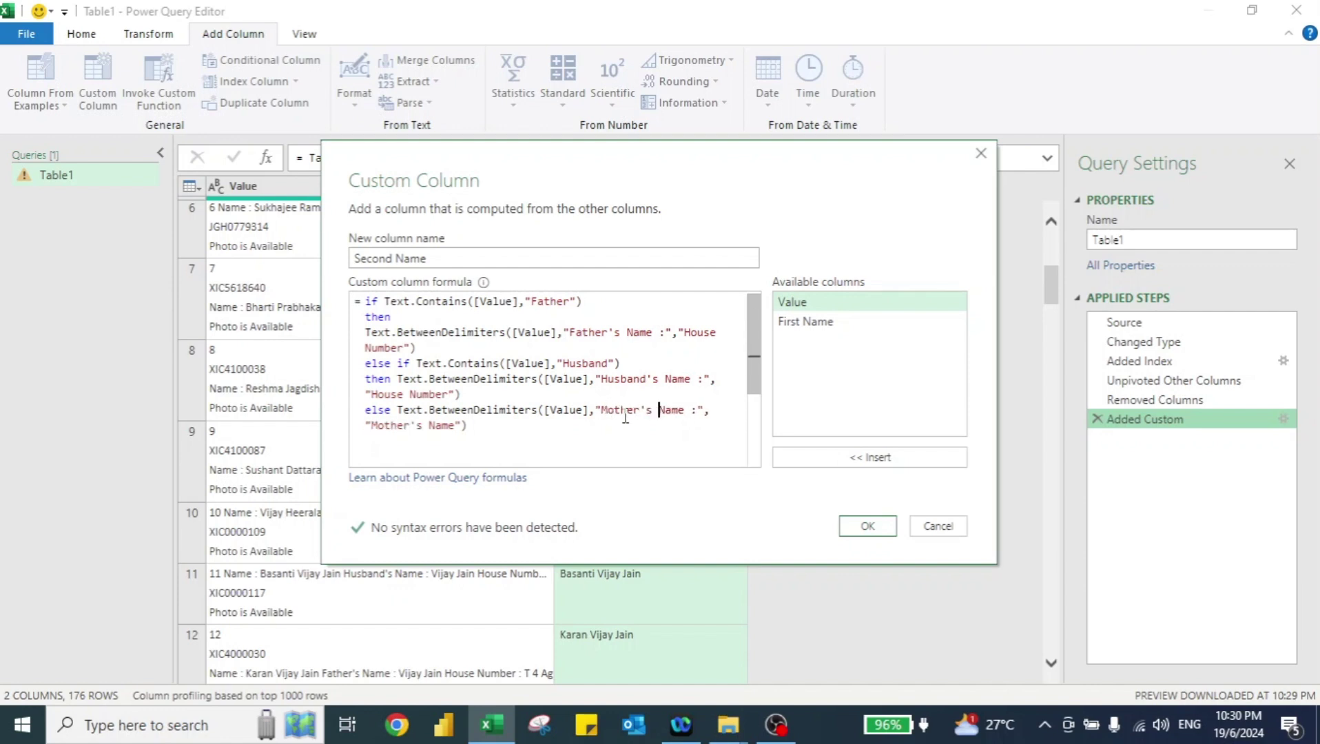
key(ctrl+Right)
key(ctrl+Right)
key(ctrl+shift+Right)
key(ctrl+shift+Right)
key(ctrl+shift+Right)
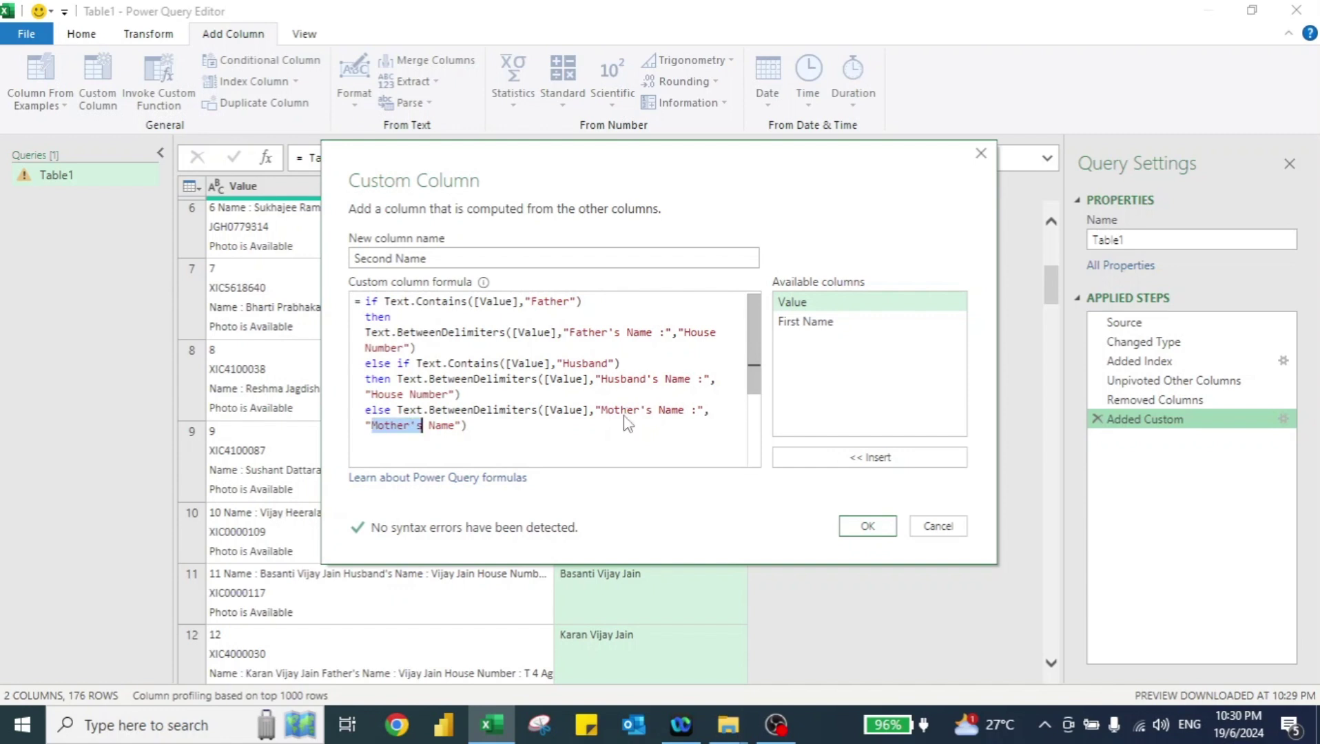
text(House Number)
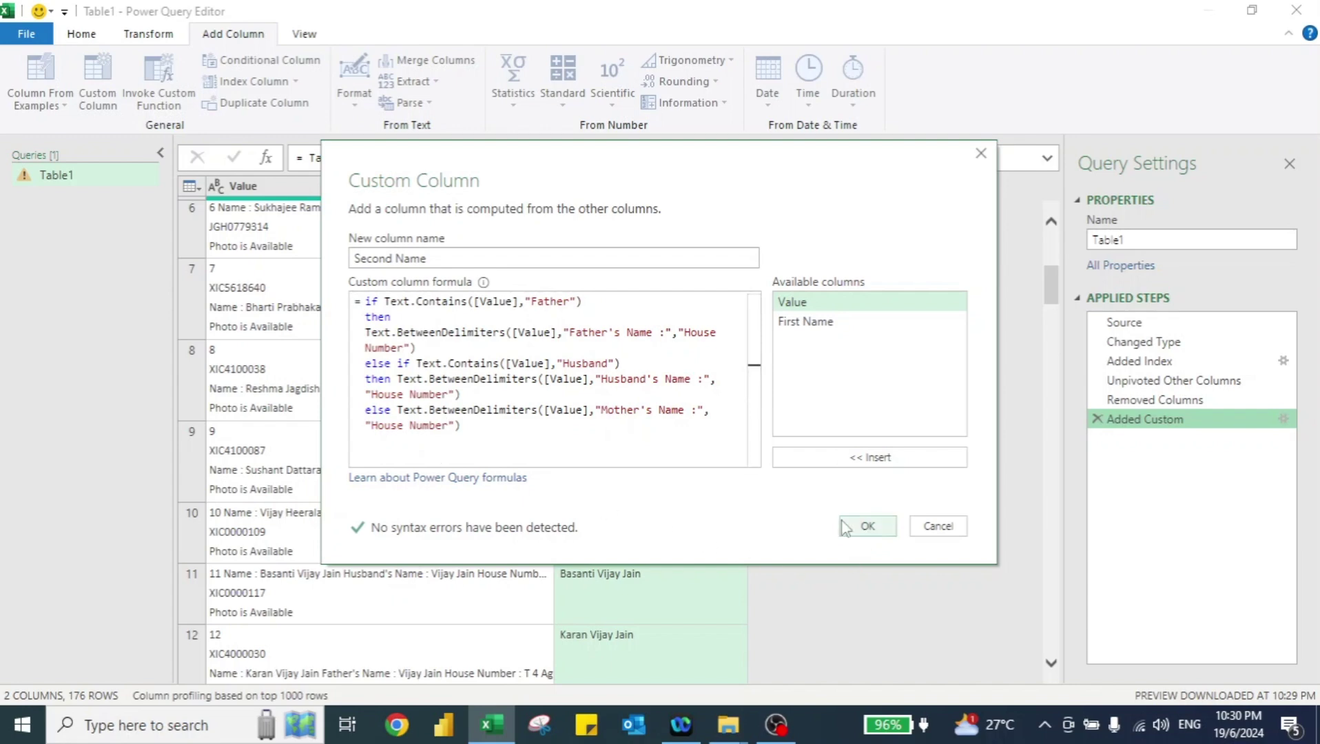
click(866, 527)
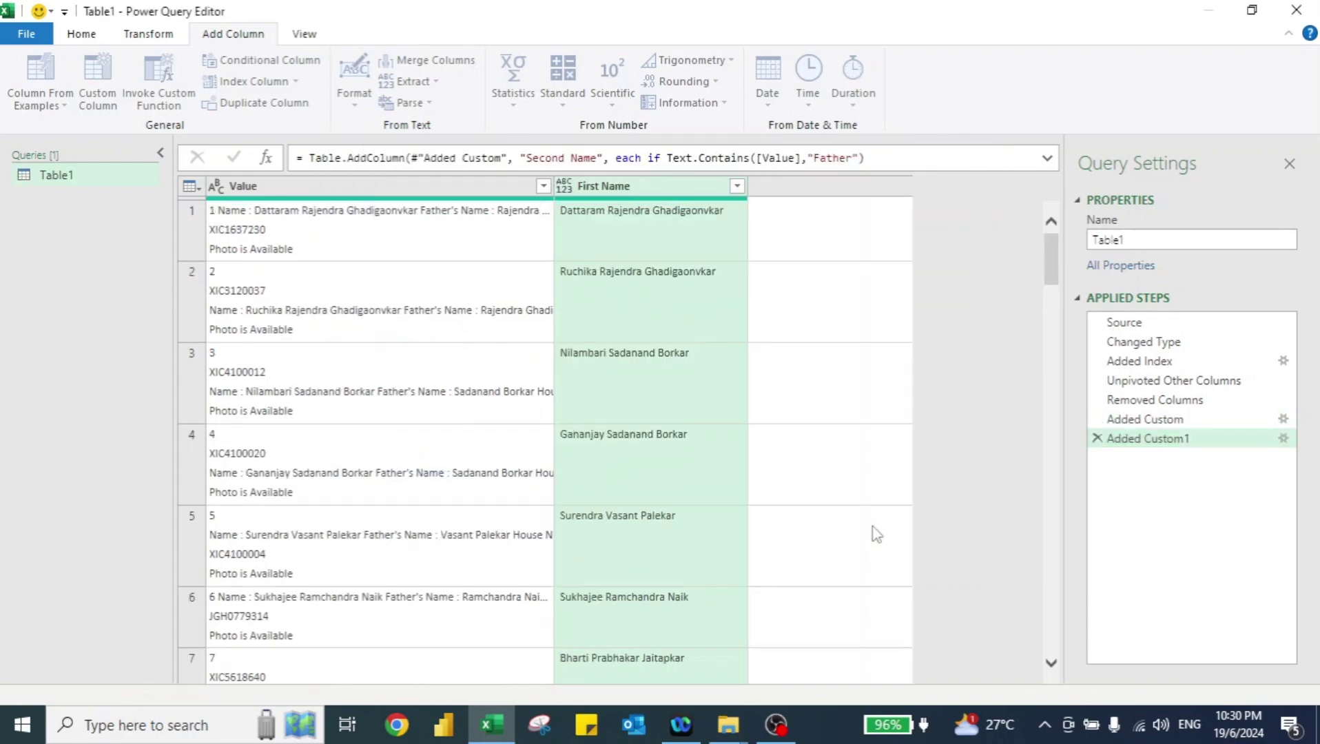
Compare the Second Name values with the source records through about row 52, including Father's, Husband's and Mother's Name entries
scroll(703, 335, down, 5)
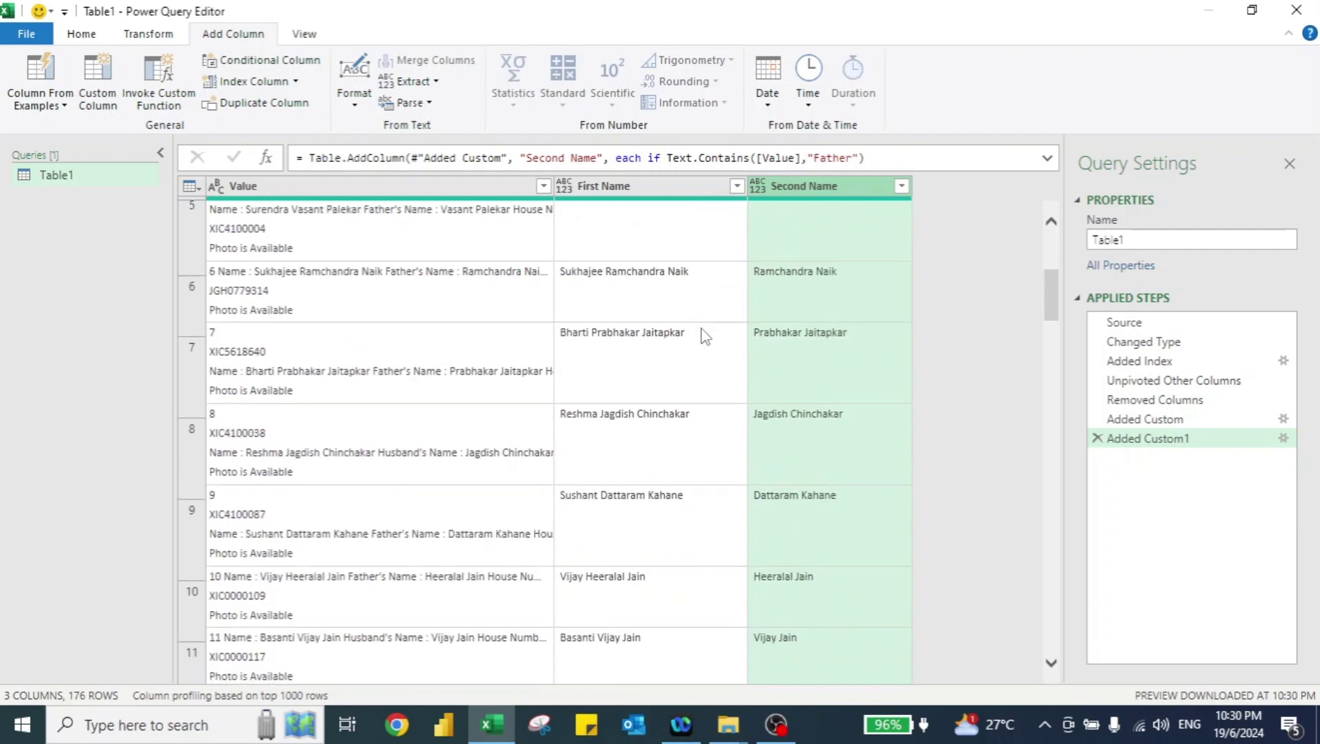
scroll(704, 336, down, 1)
scroll(704, 336, up, 3)
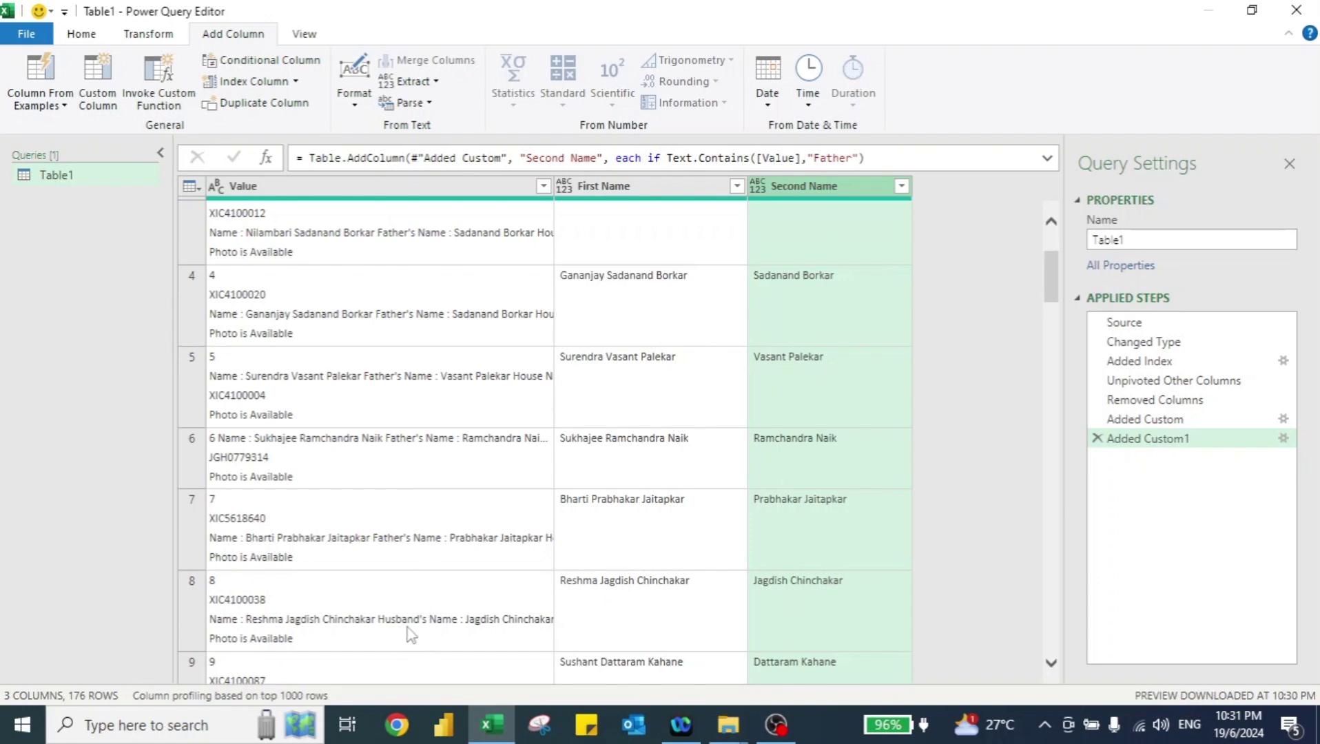
scroll(417, 635, down, 8)
scroll(417, 634, down, 4)
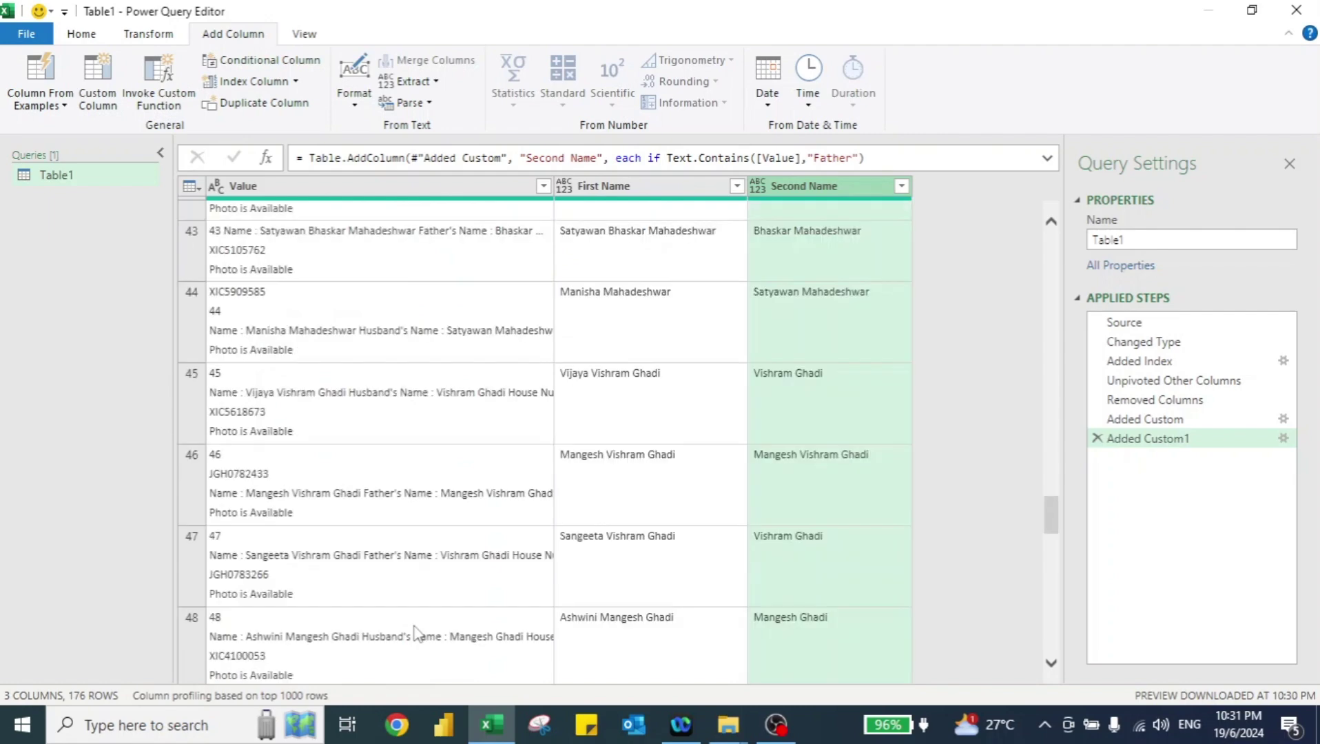
scroll(420, 633, down, 5)
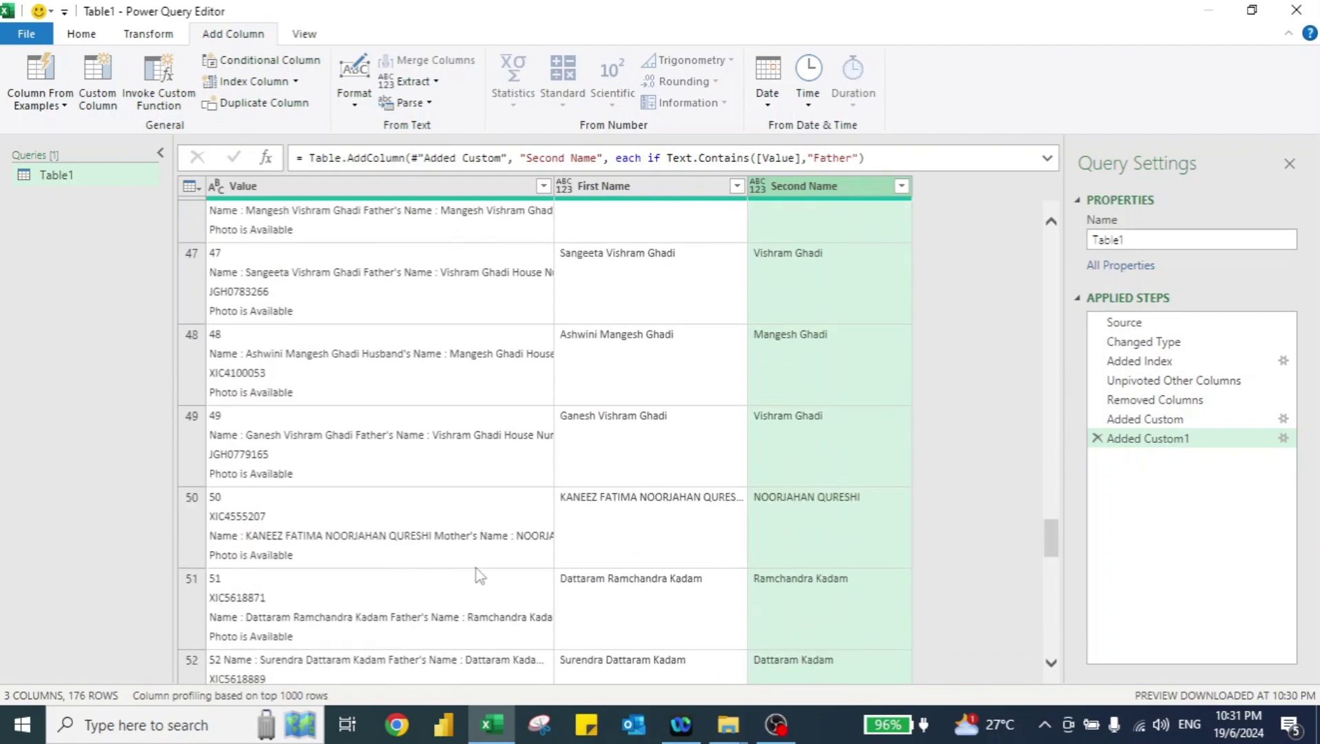
scroll(478, 410, up, 5)
scroll(476, 408, up, 10)
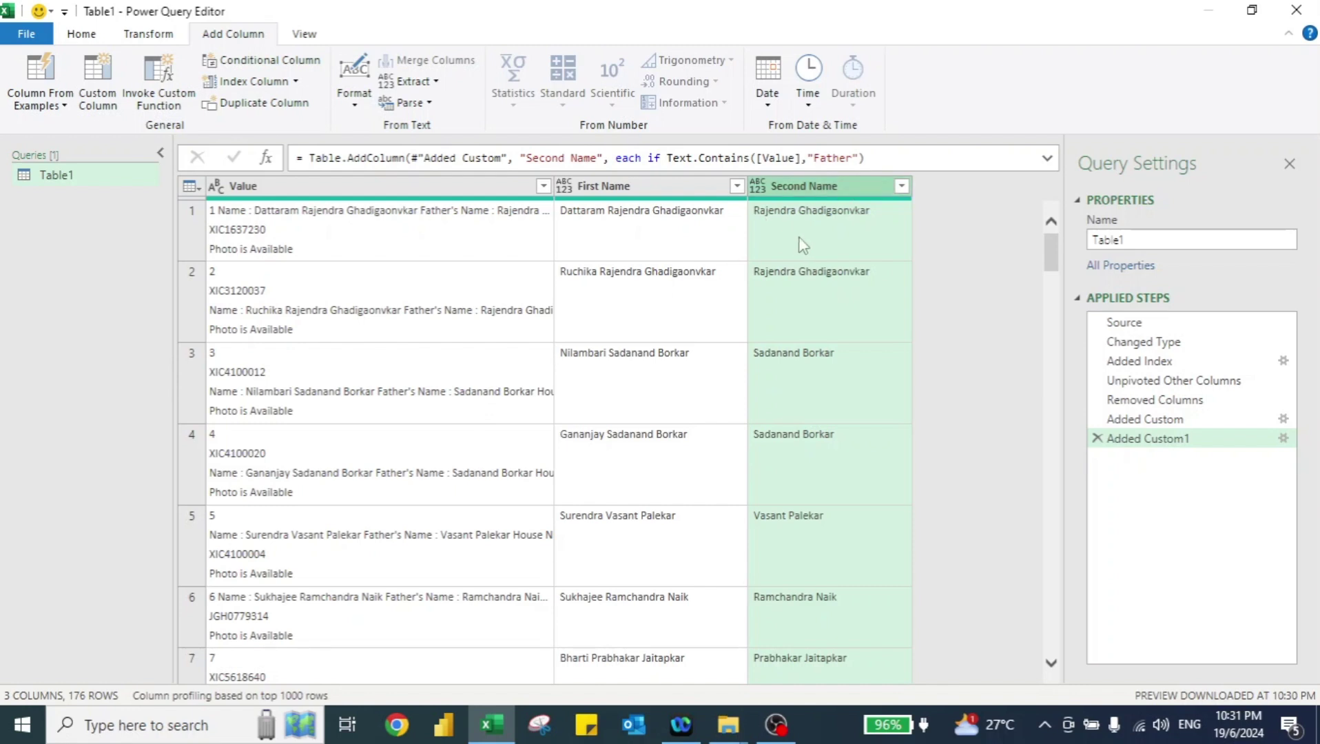
Widen the Value column and copy the Father branch's Text.BetweenDelimiters expression from the Second Name formula
drag(554, 187, 744, 186)
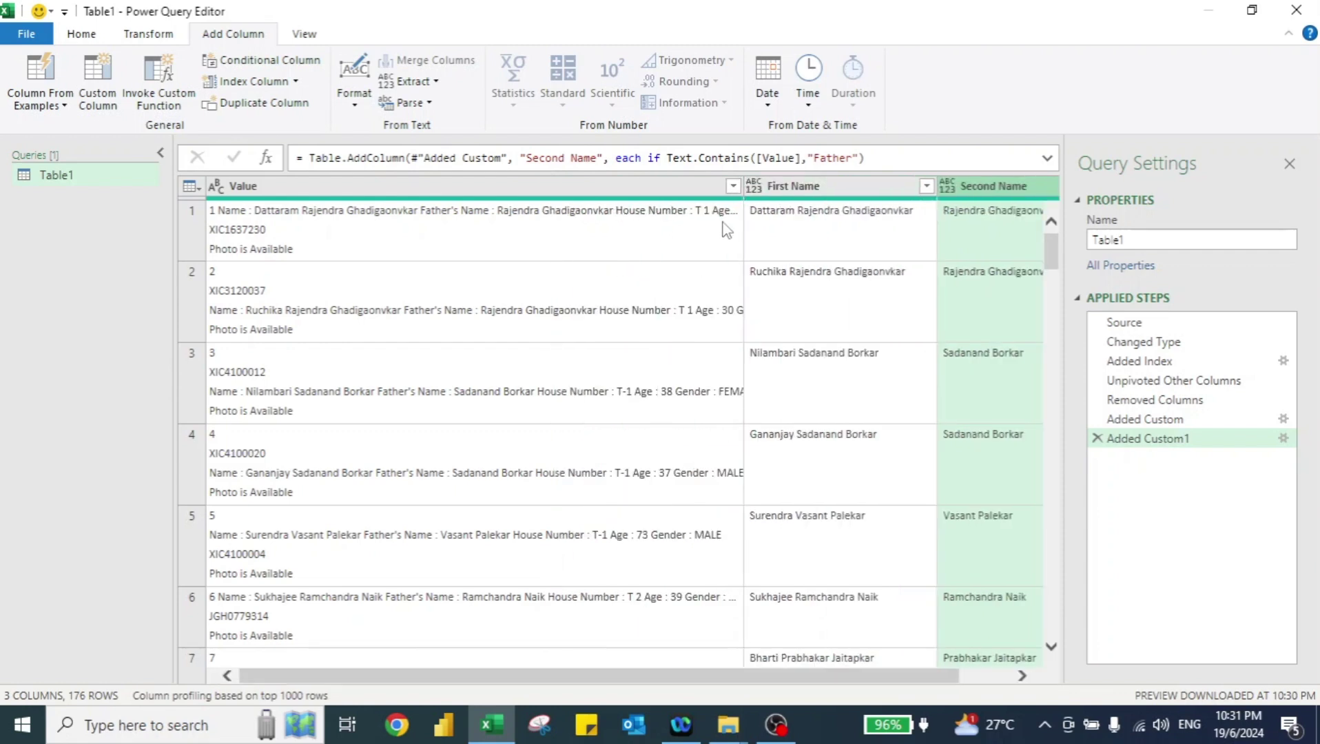
click(1283, 440)
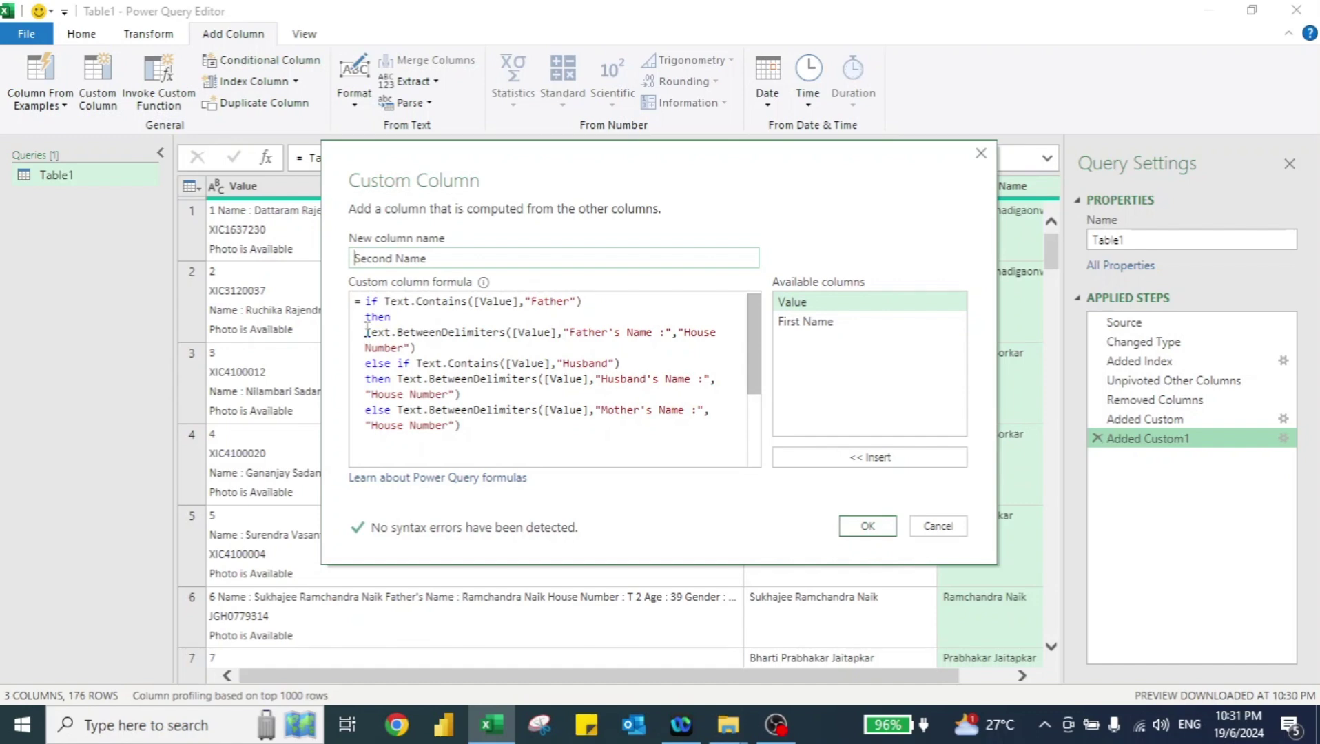
drag(367, 332, 422, 348)
key(ctrl+c)
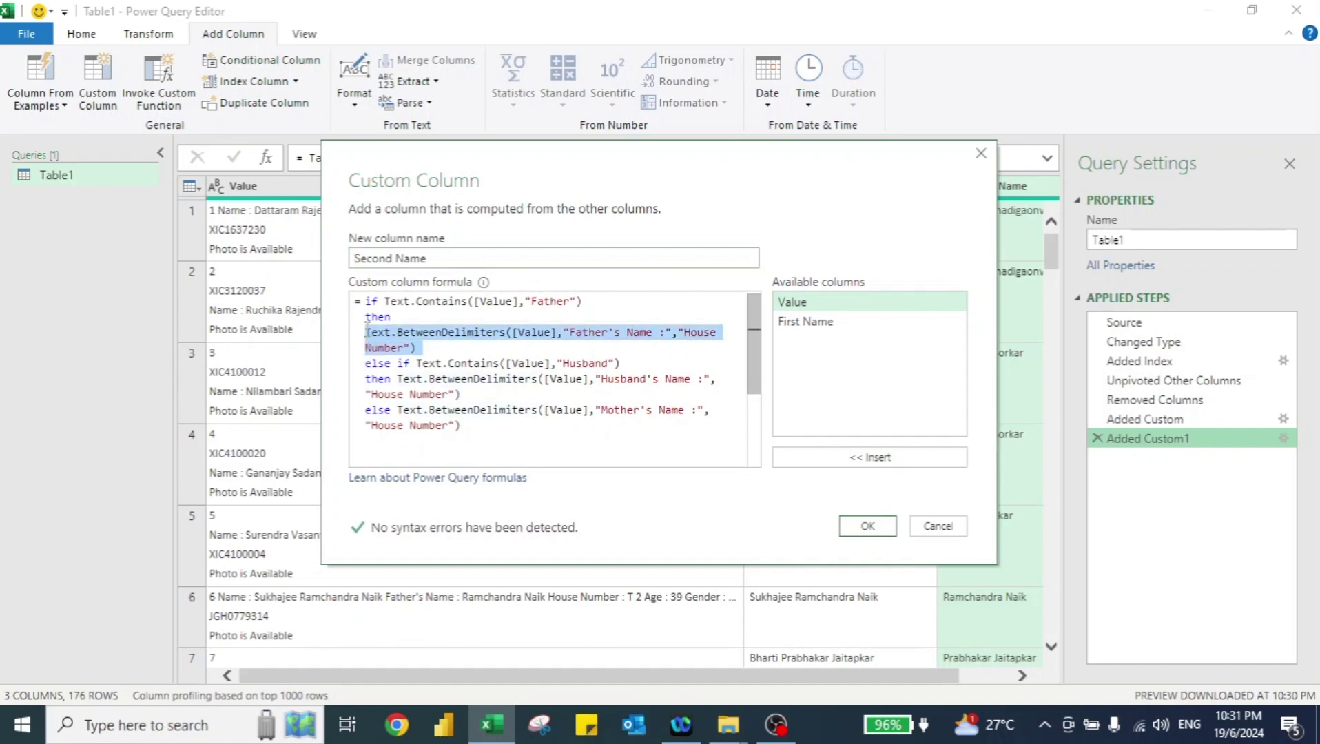
click(866, 526)
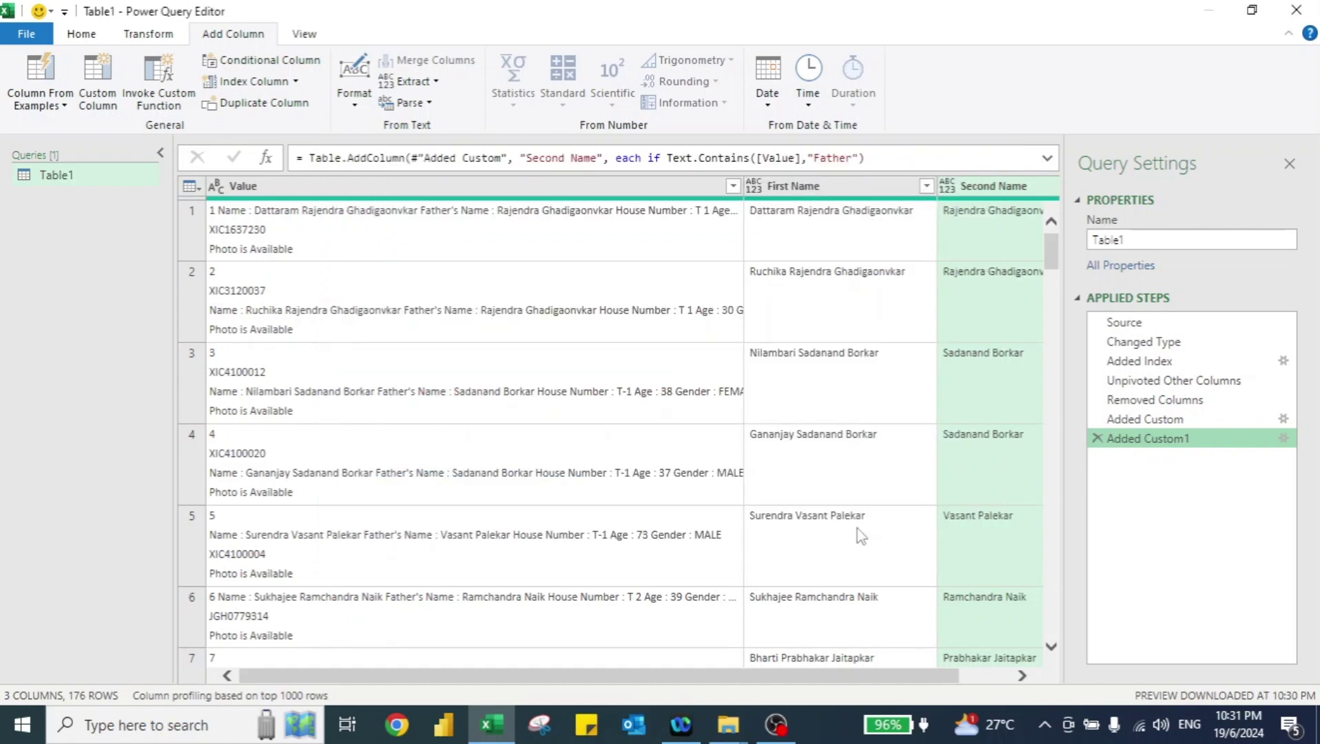
Start a new custom column named House Number and paste the copied Text.BetweenDelimiters expression as its formula
click(102, 97)
double_click(438, 260)
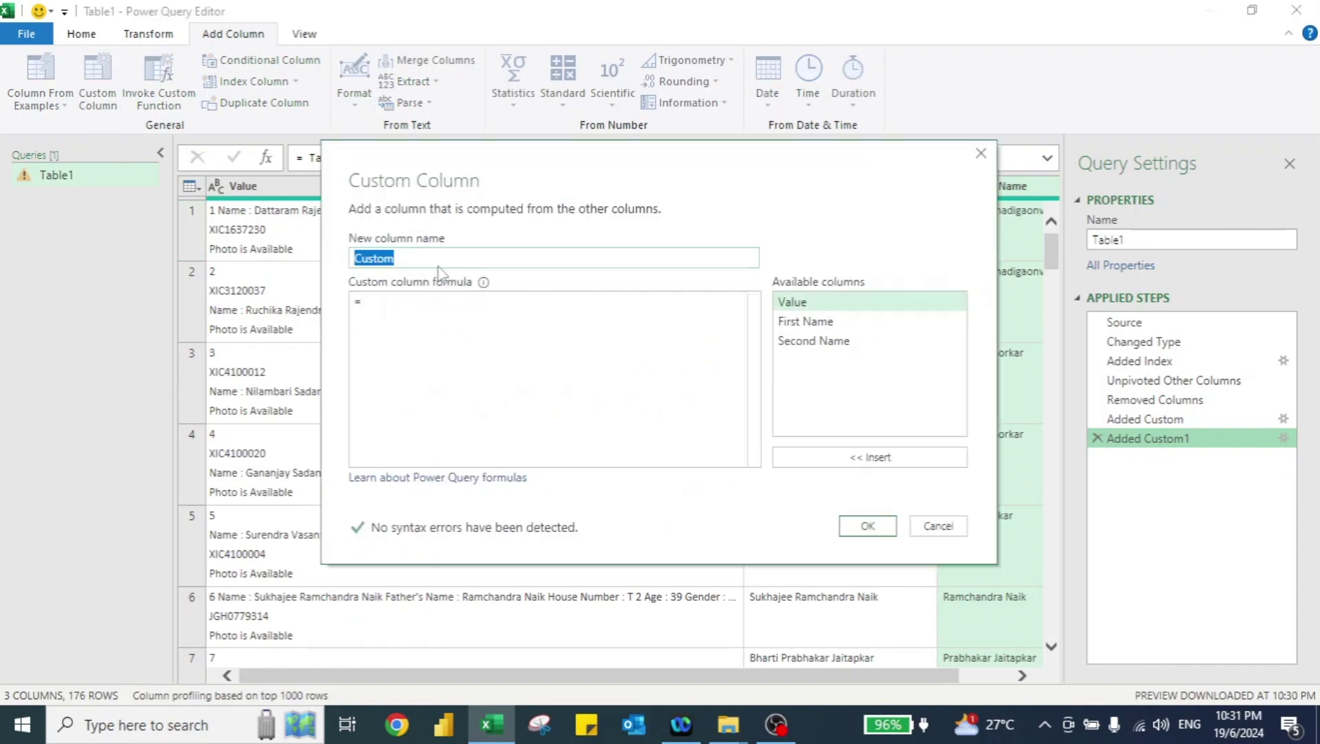
text(House Number)
click(417, 297)
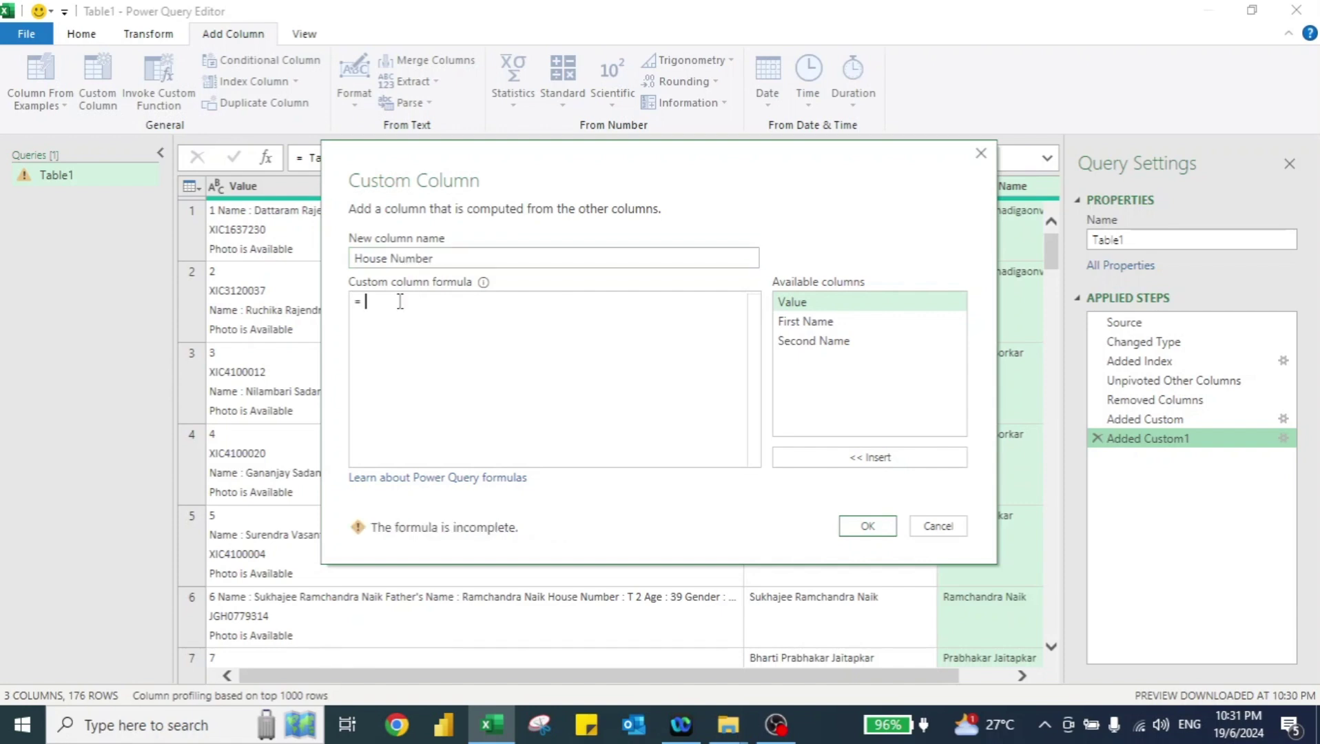
key(ctrl+v)
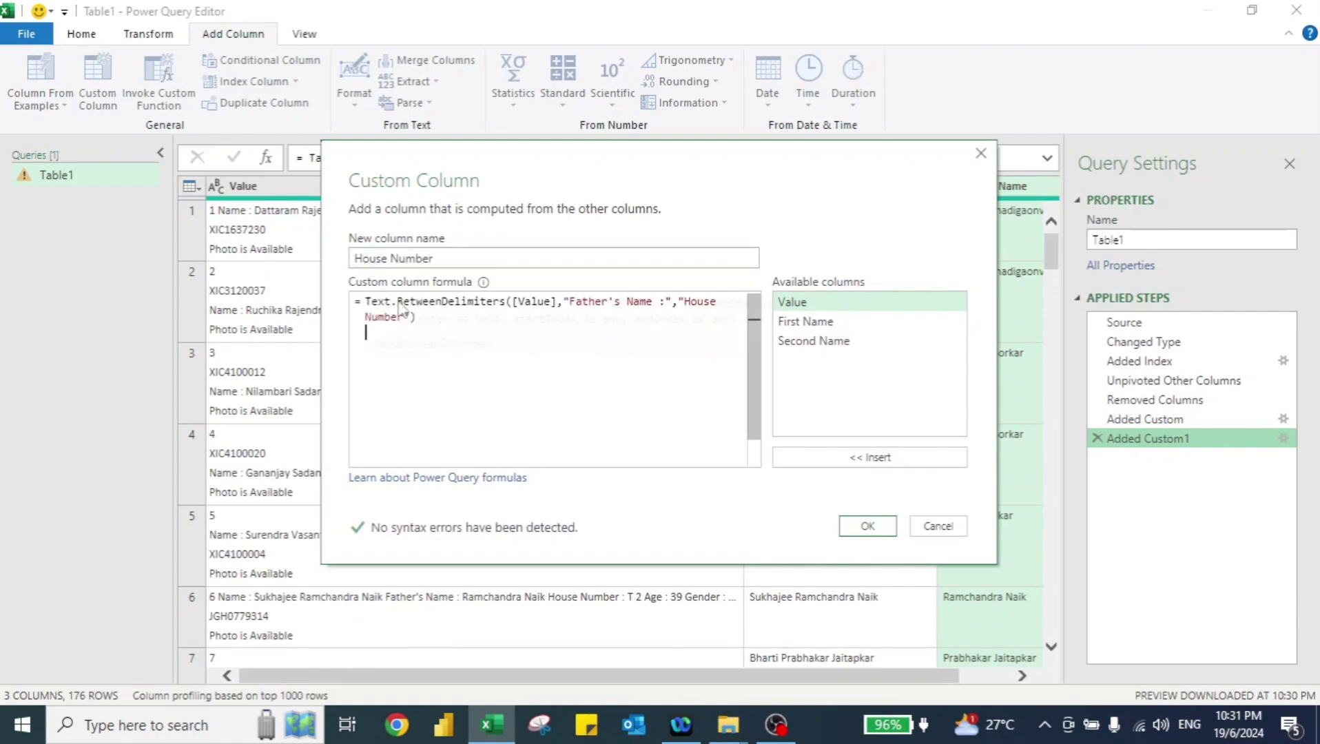
Change the House Number formula's delimiters to "House Number :" and "Age", and create the column
click(570, 303)
key(ctrl+shift+Right)
key(ctrl+shift+Right)
key(ctrl+shift+Right)
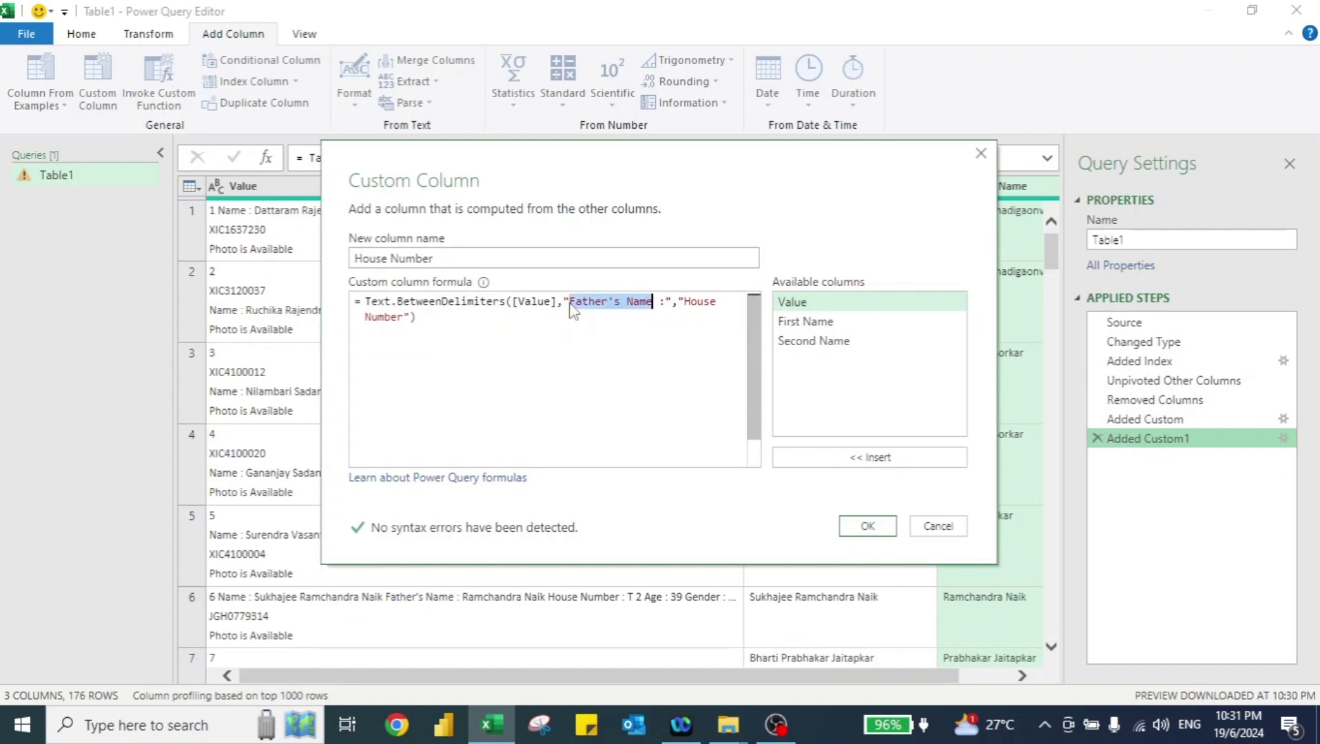
text(House Number)
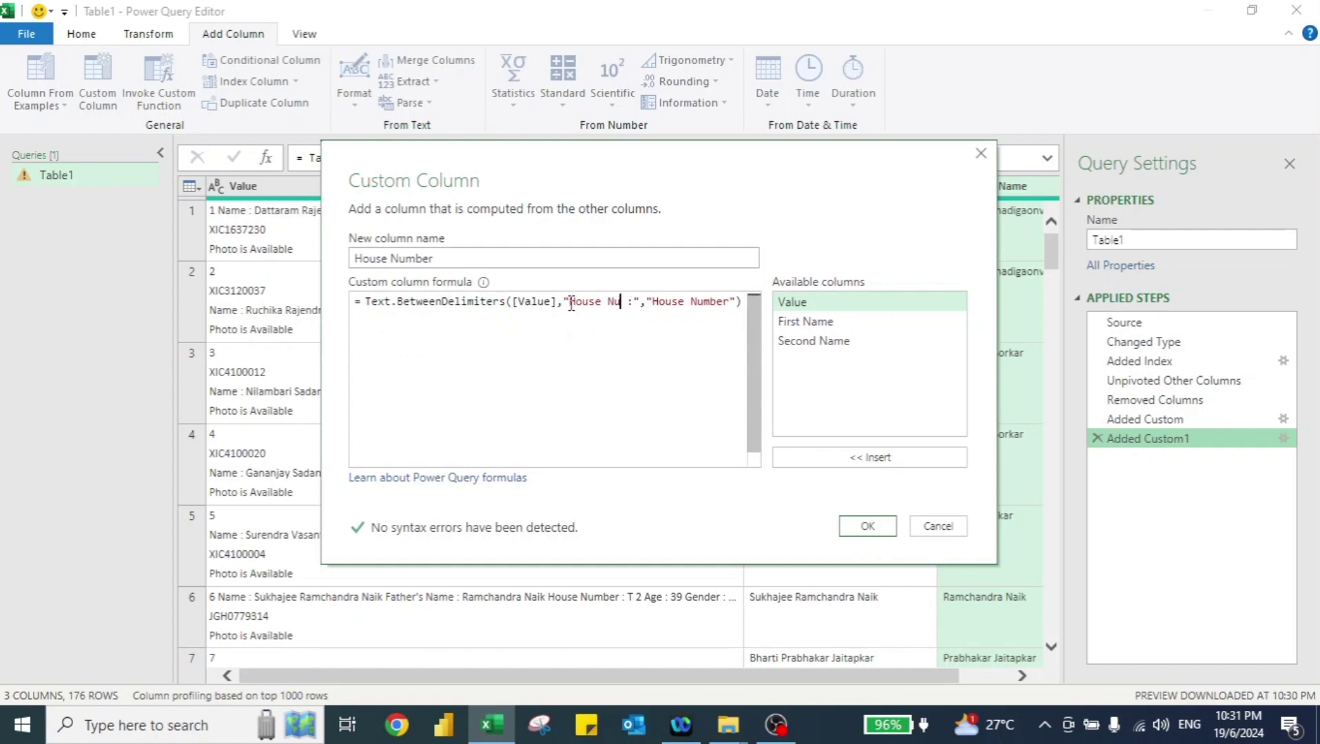
key(ctrl+shift+Right)
key(ctrl+shift+Right)
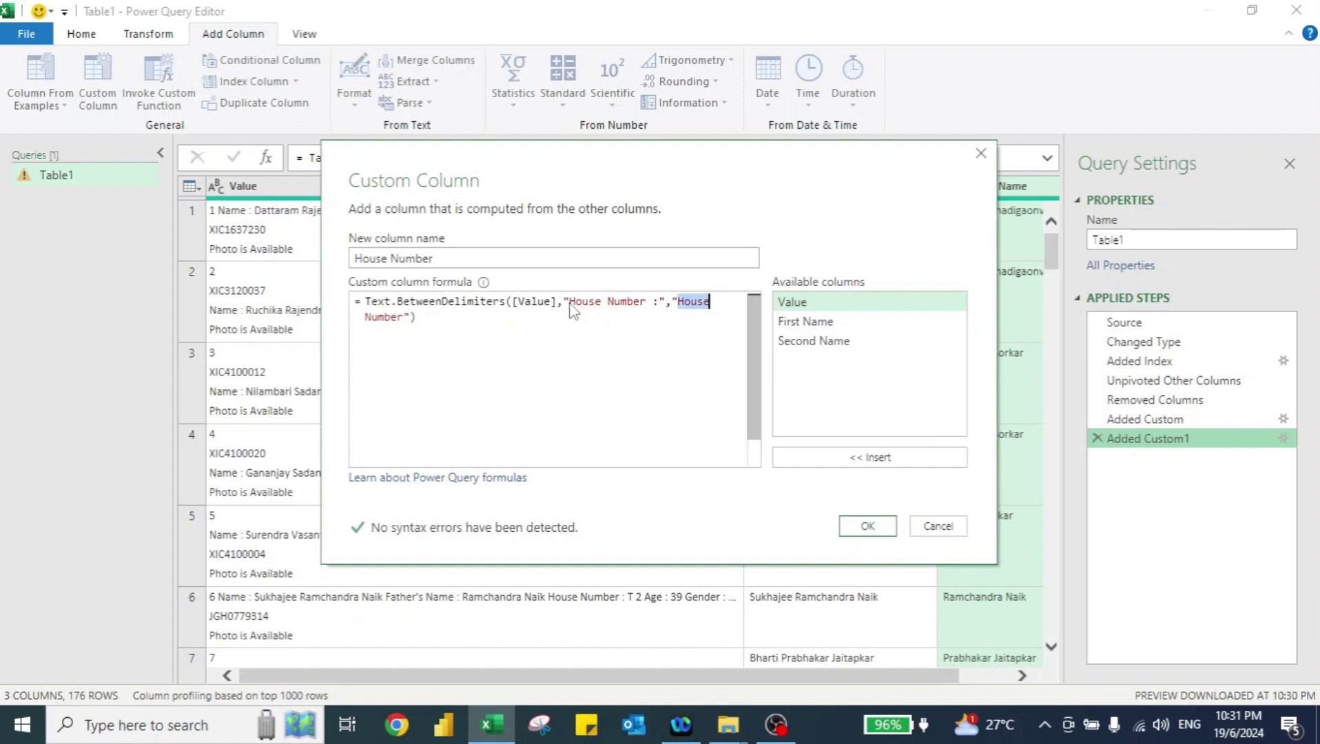
text(Age)
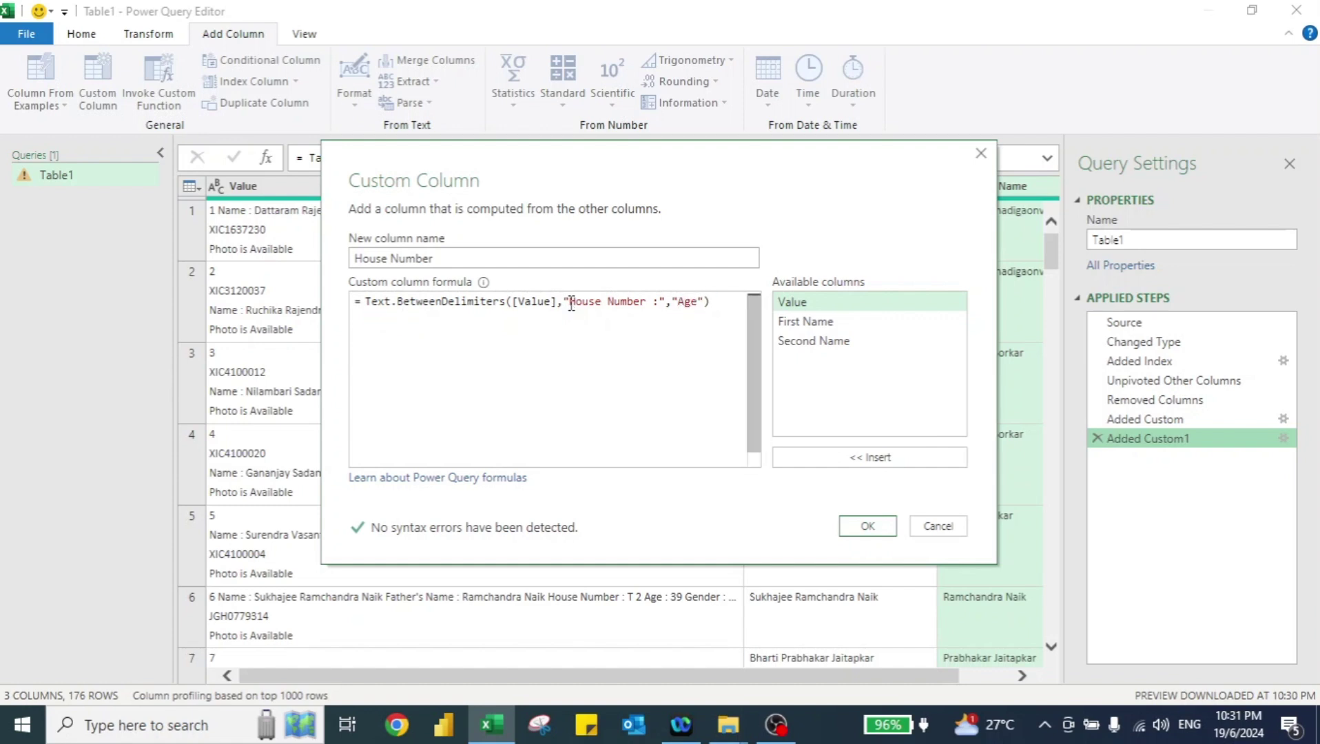
click(870, 528)
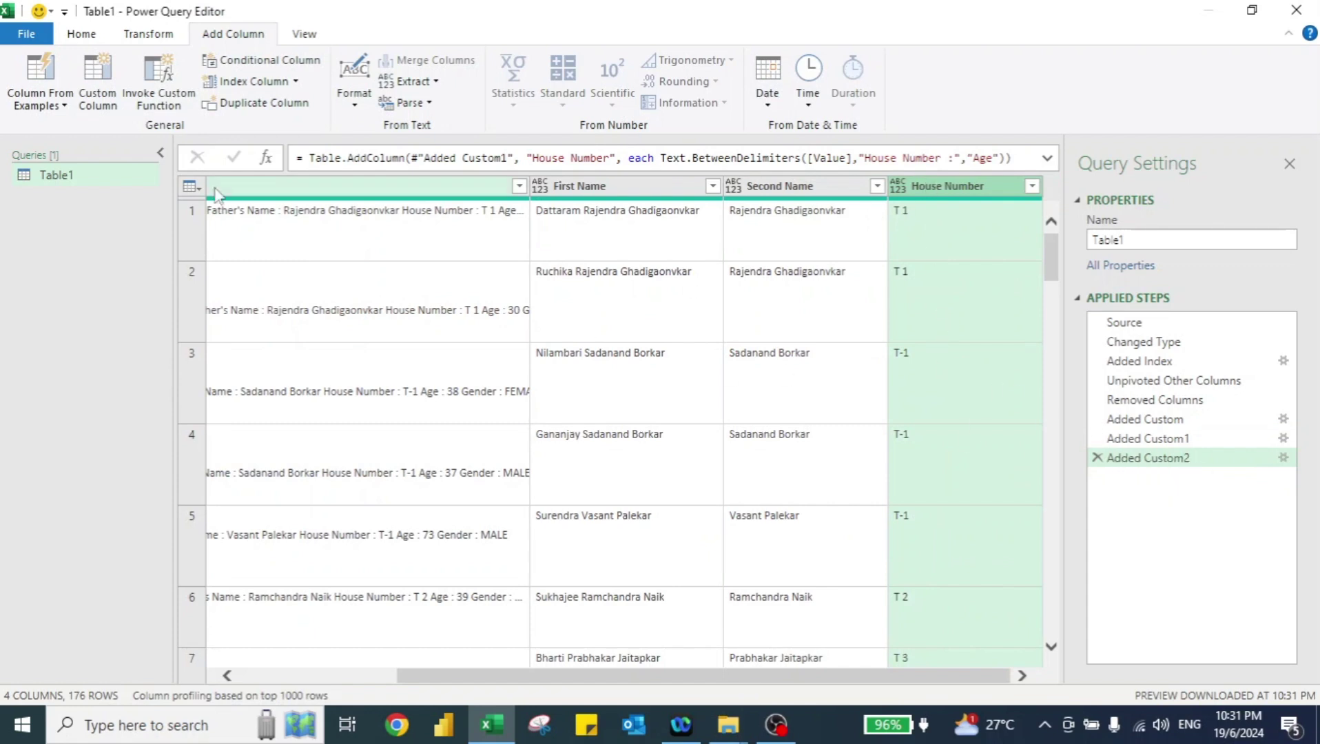
Start a new custom column named Age and paste the copied Text.BetweenDelimiters expression as its formula
click(96, 82)
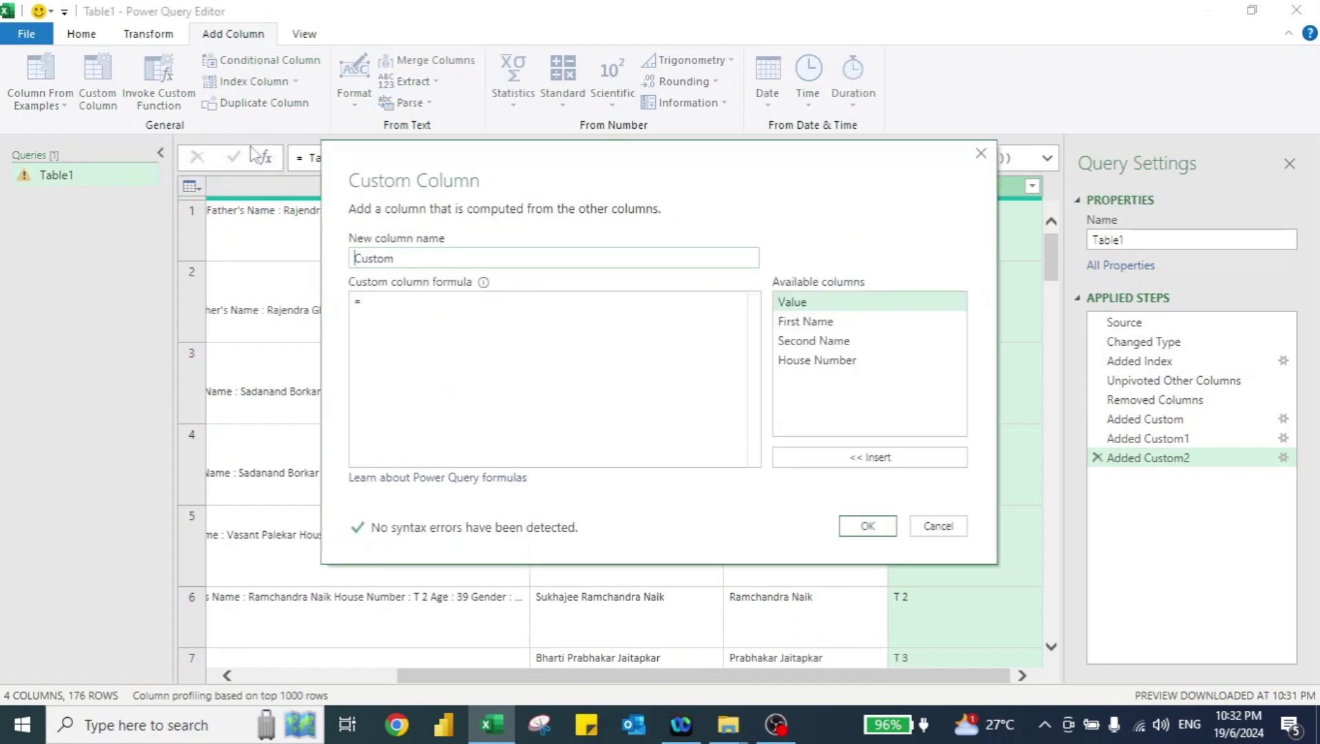
double_click(397, 259)
text(Age)
click(397, 296)
key(ctrl+v)
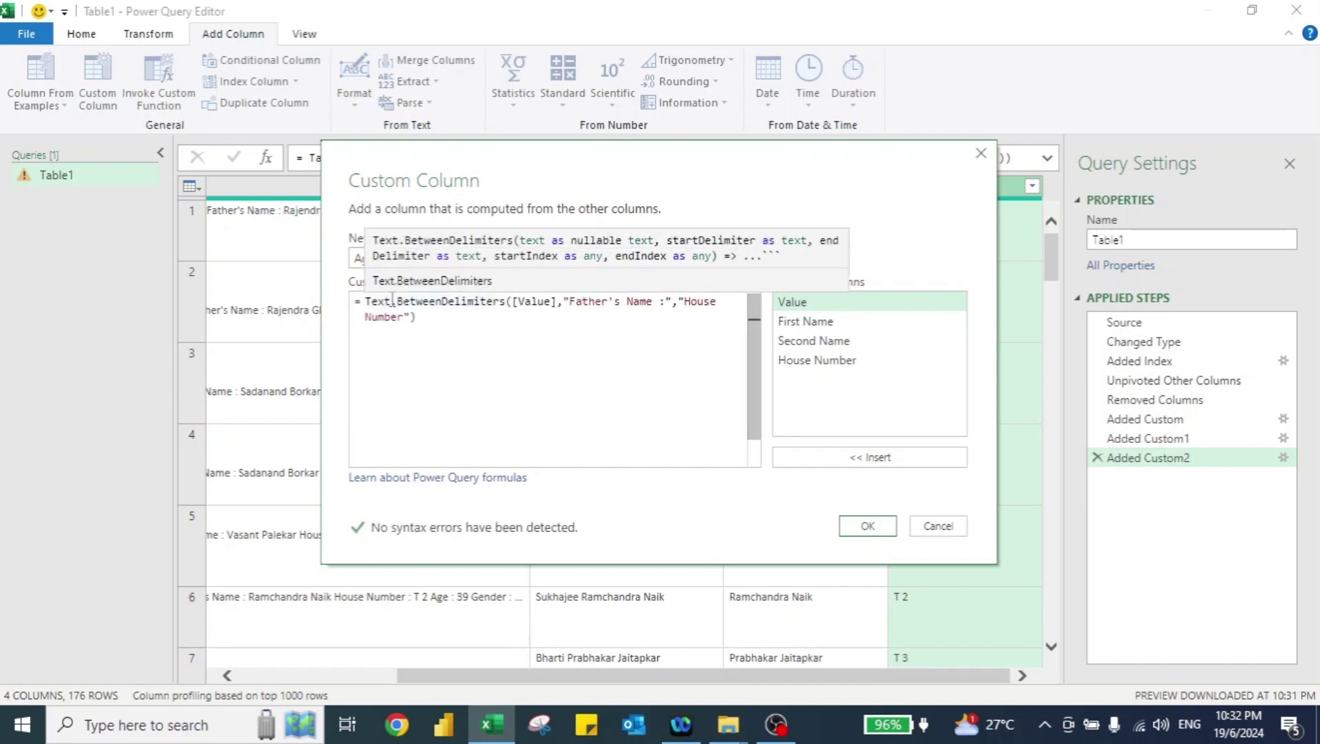
Change the Age formula's delimiters to "Age :" and "Gender", and create the column
click(577, 309)
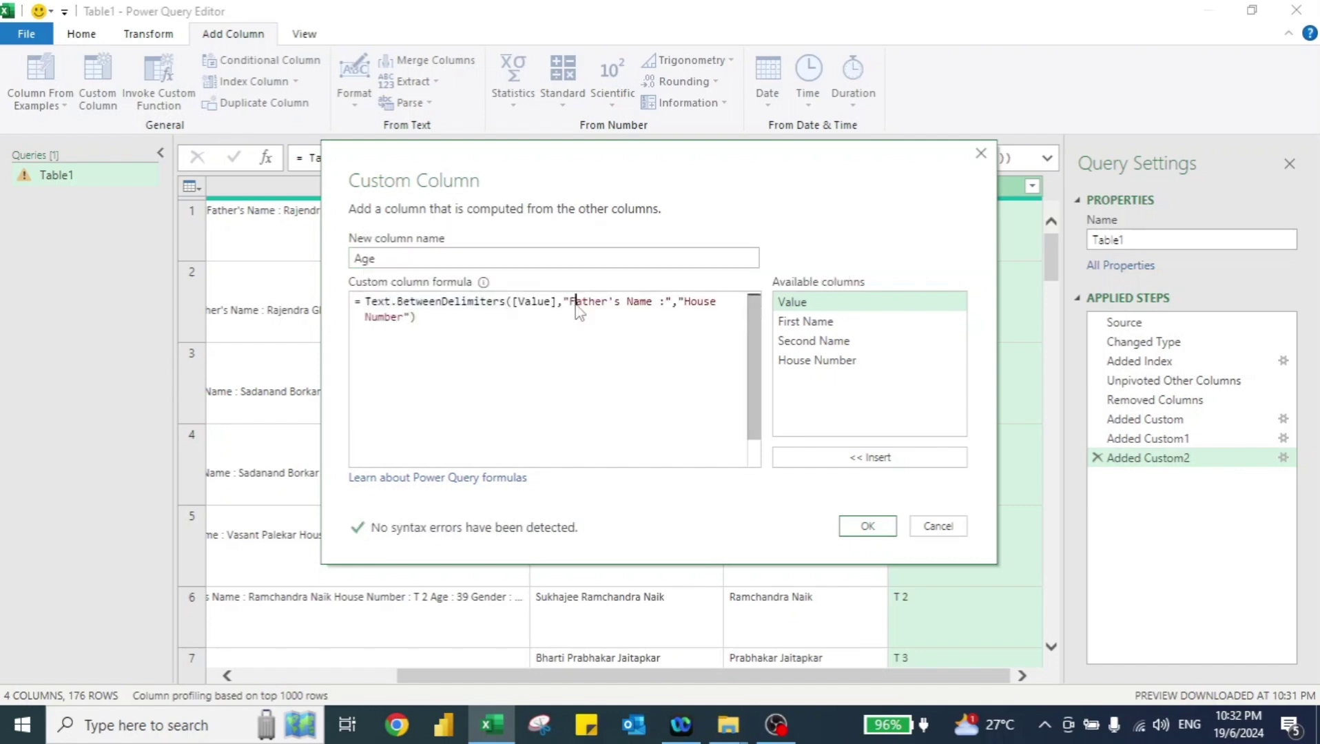
key(Left)
key(ctrl+shift+Right)
key(ctrl+shift+Right)
key(ctrl+shift+Right)
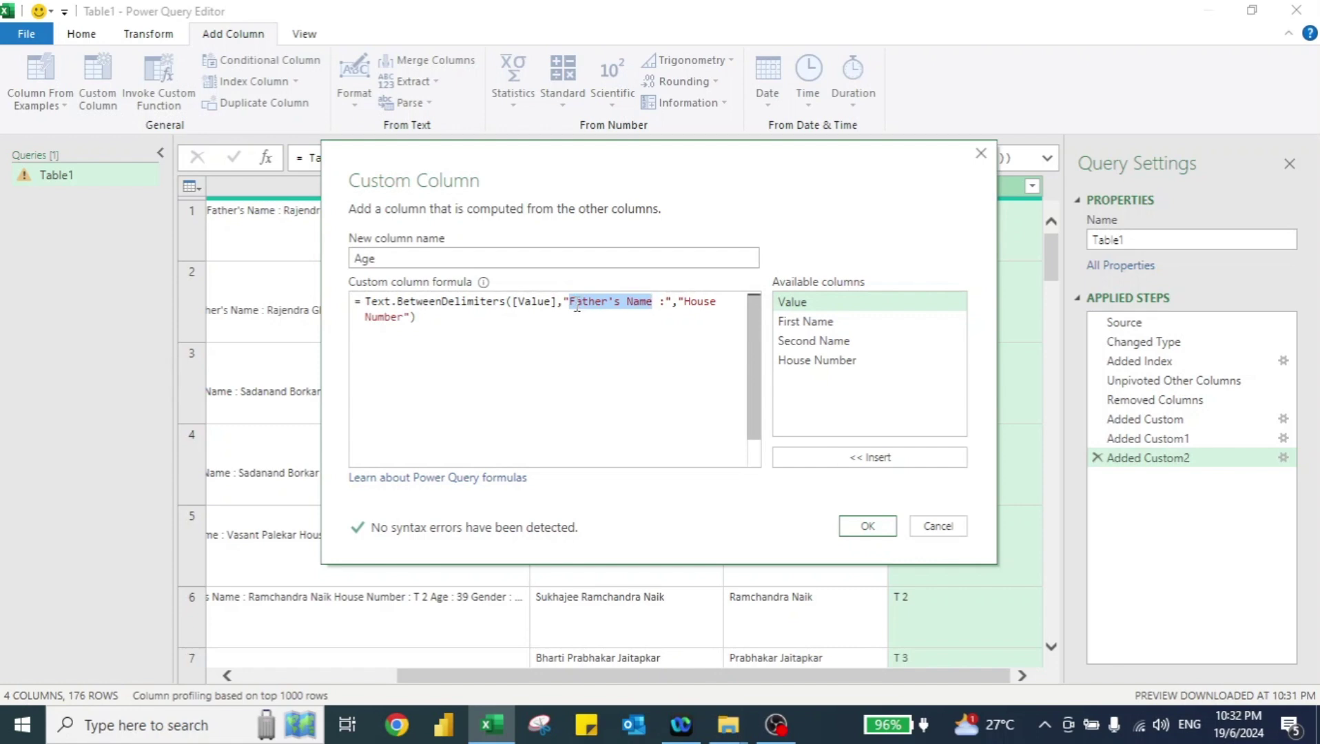
text(Age)
key(ctrl+Right)
key(ctrl+shift+Right)
key(ctrl+shift+Right)
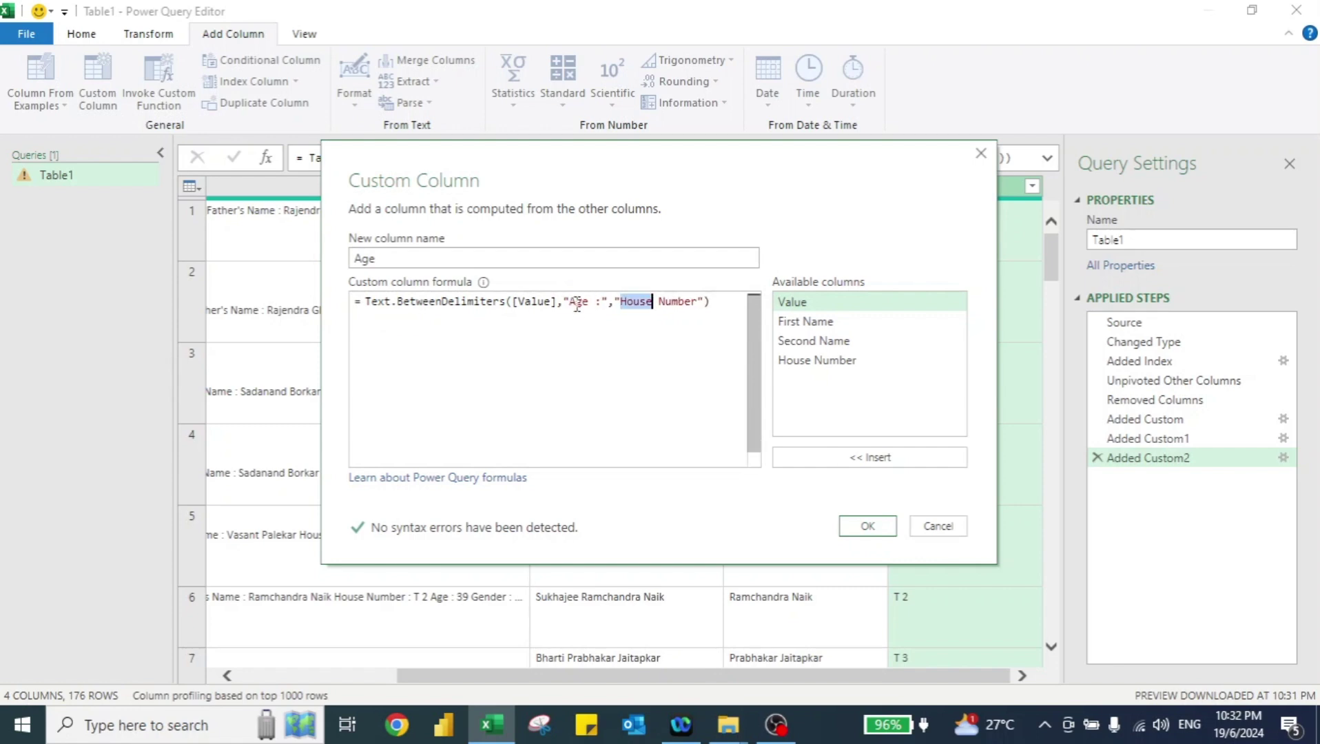
text(Gend)
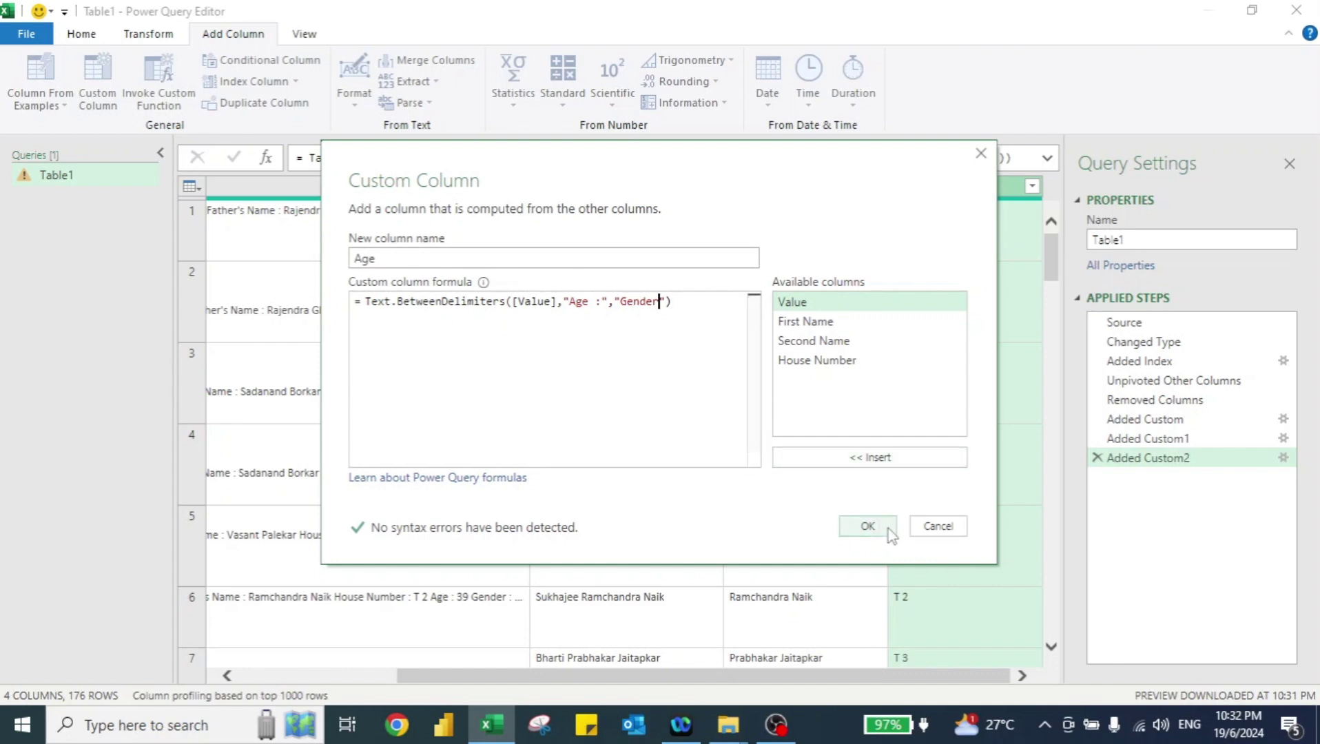
click(868, 527)
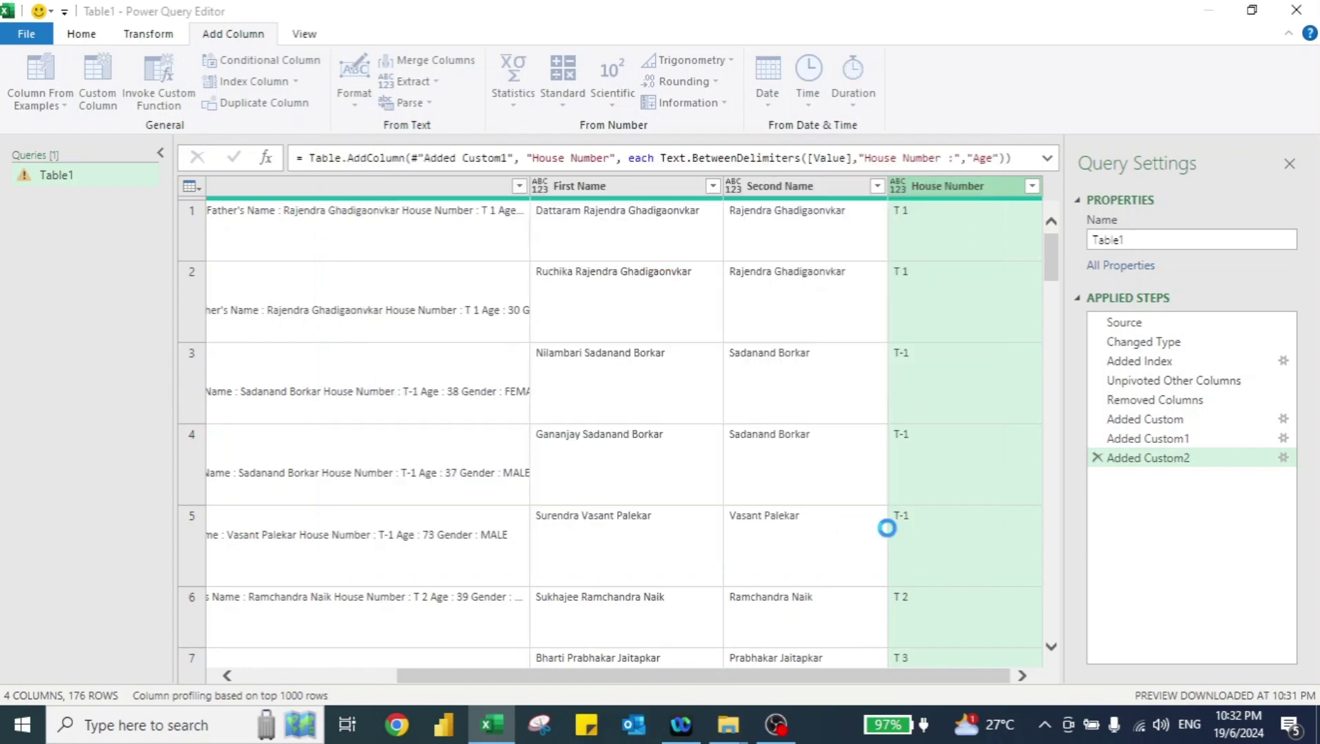
Check the new Age values down the rows and widen the Value column until each record's gender text fits
scroll(944, 318, down, 2)
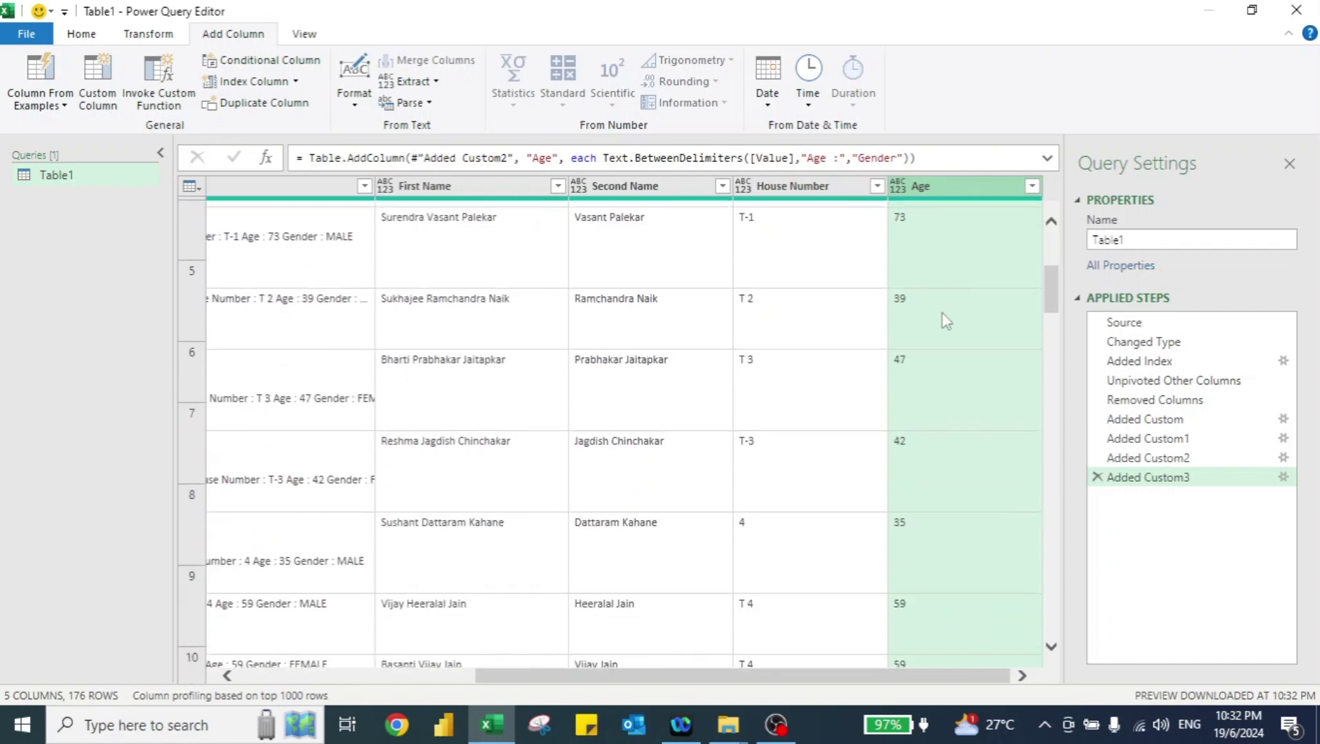
scroll(964, 283, up, 2)
scroll(1002, 507, down, 7)
scroll(1003, 507, up, 7)
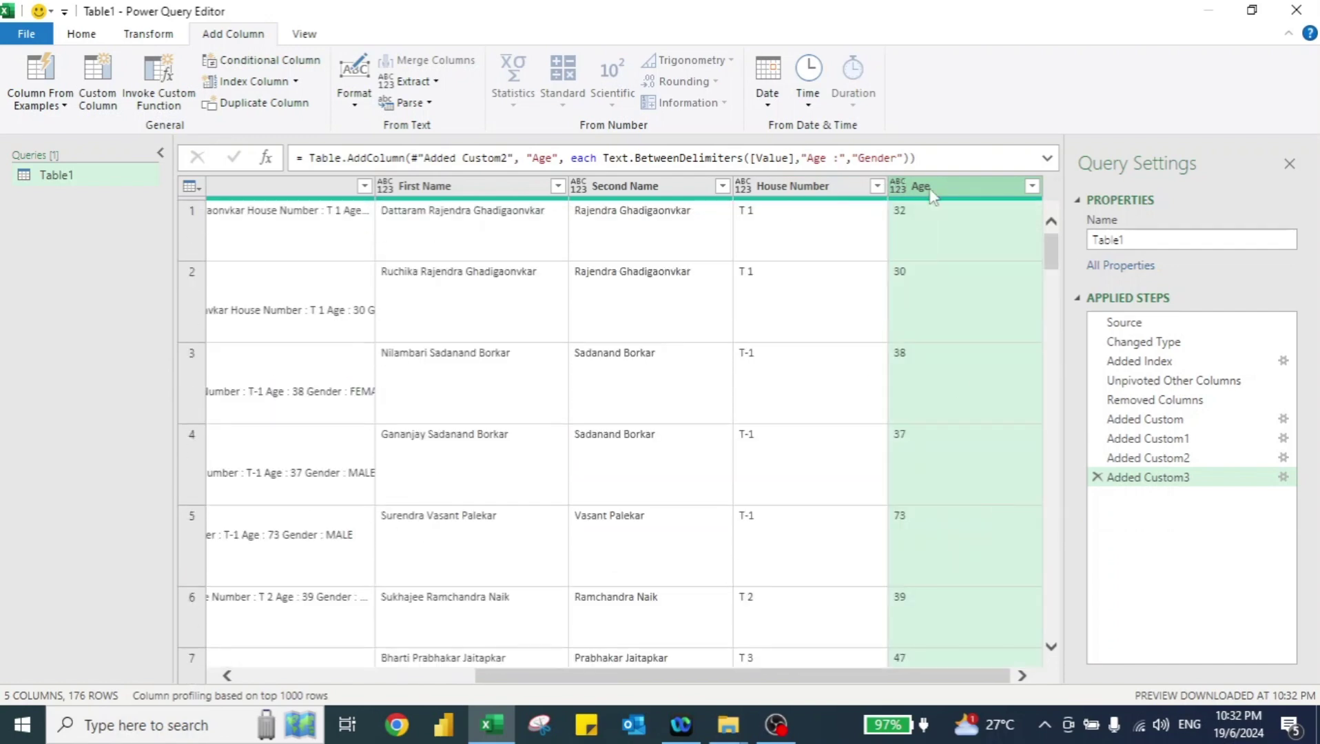
scroll(561, 367, left, 5)
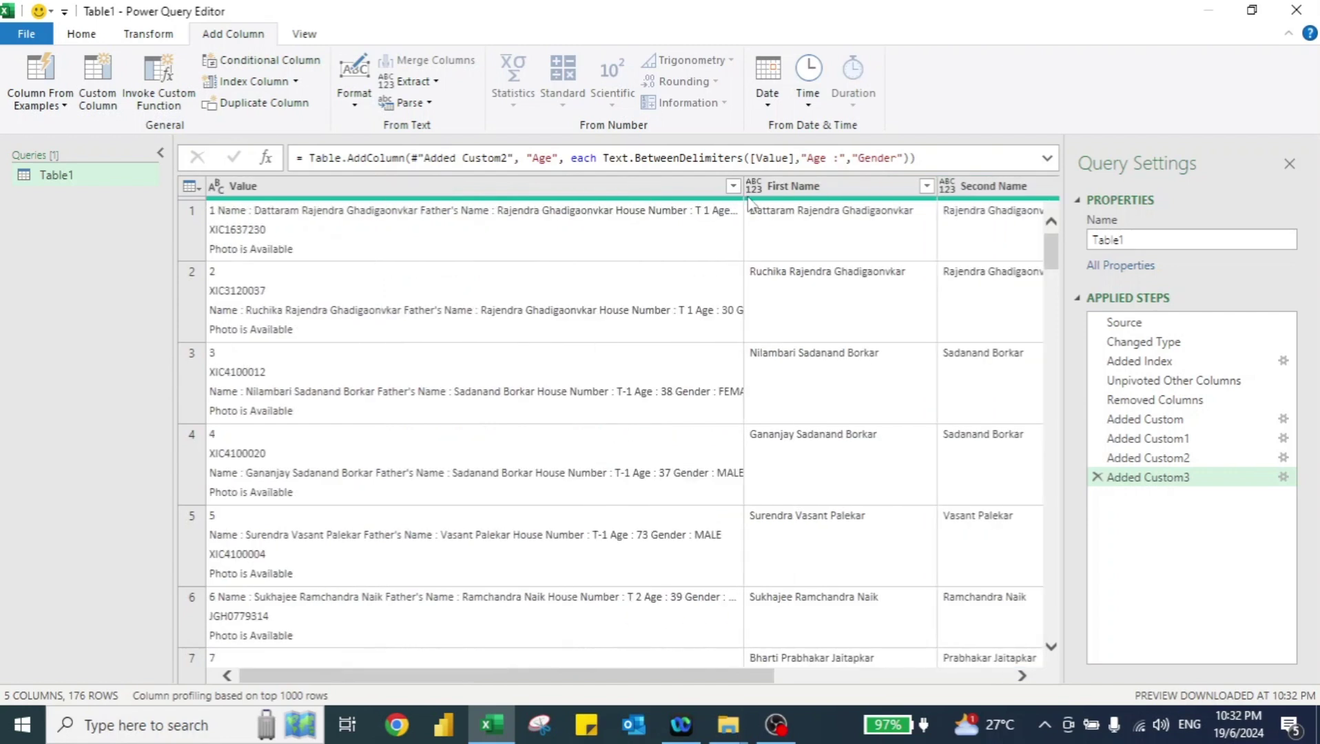
drag(742, 192, 821, 193)
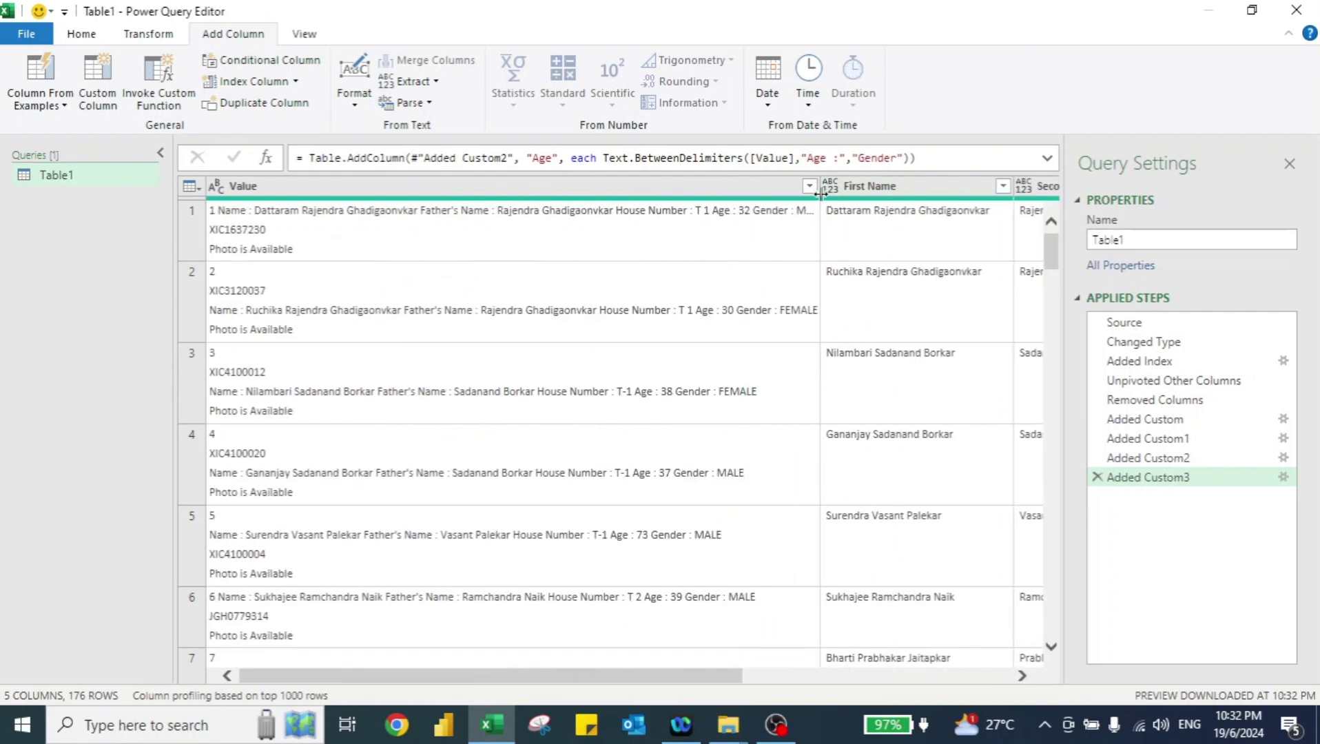
double_click(821, 194)
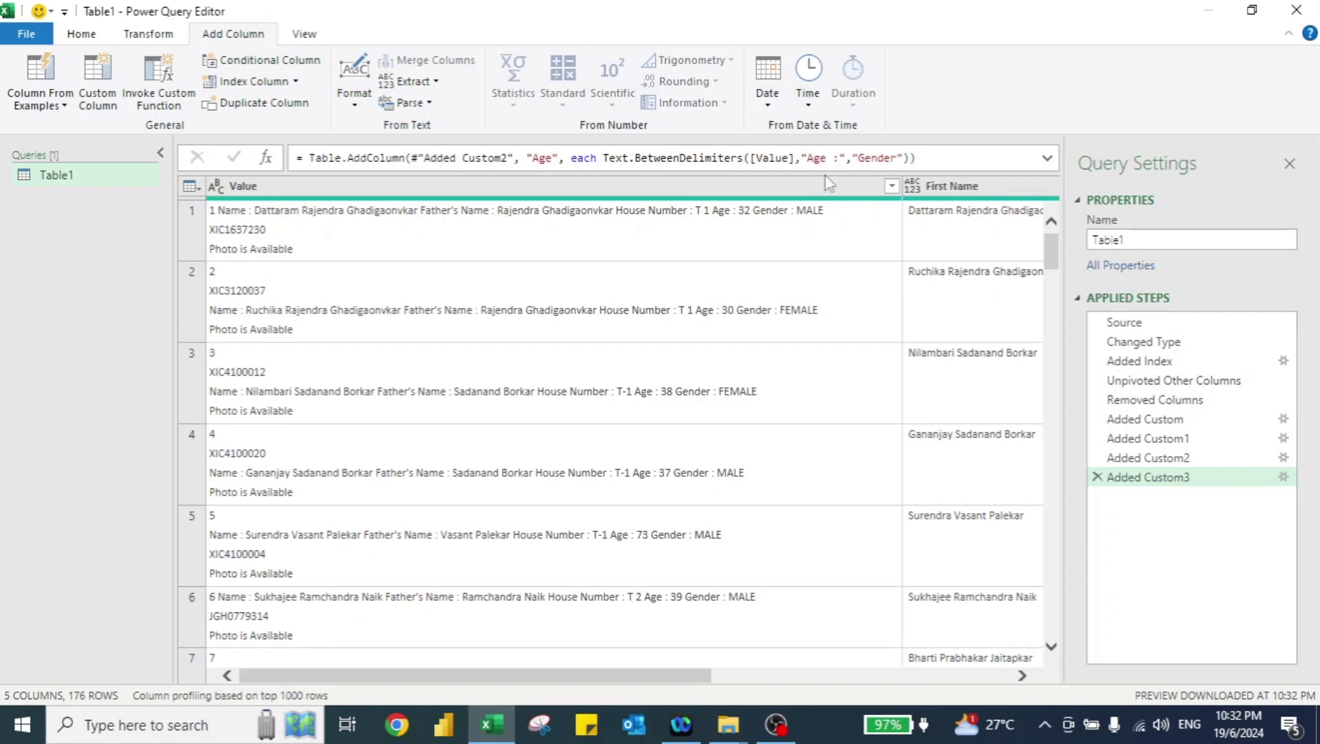
Start a conditional column named Gender with the condition that Value contains FEMALE
click(249, 62)
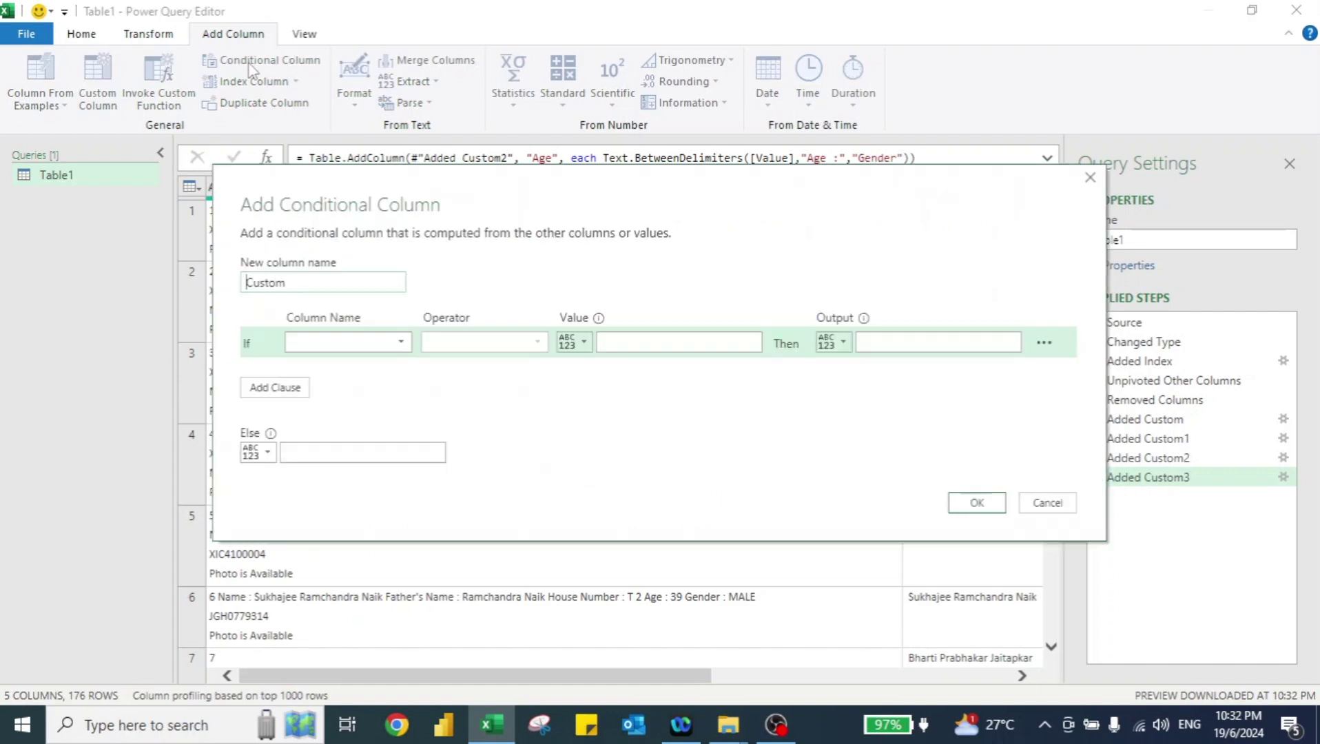
click(315, 283)
key(ctrl+a)
text(G)
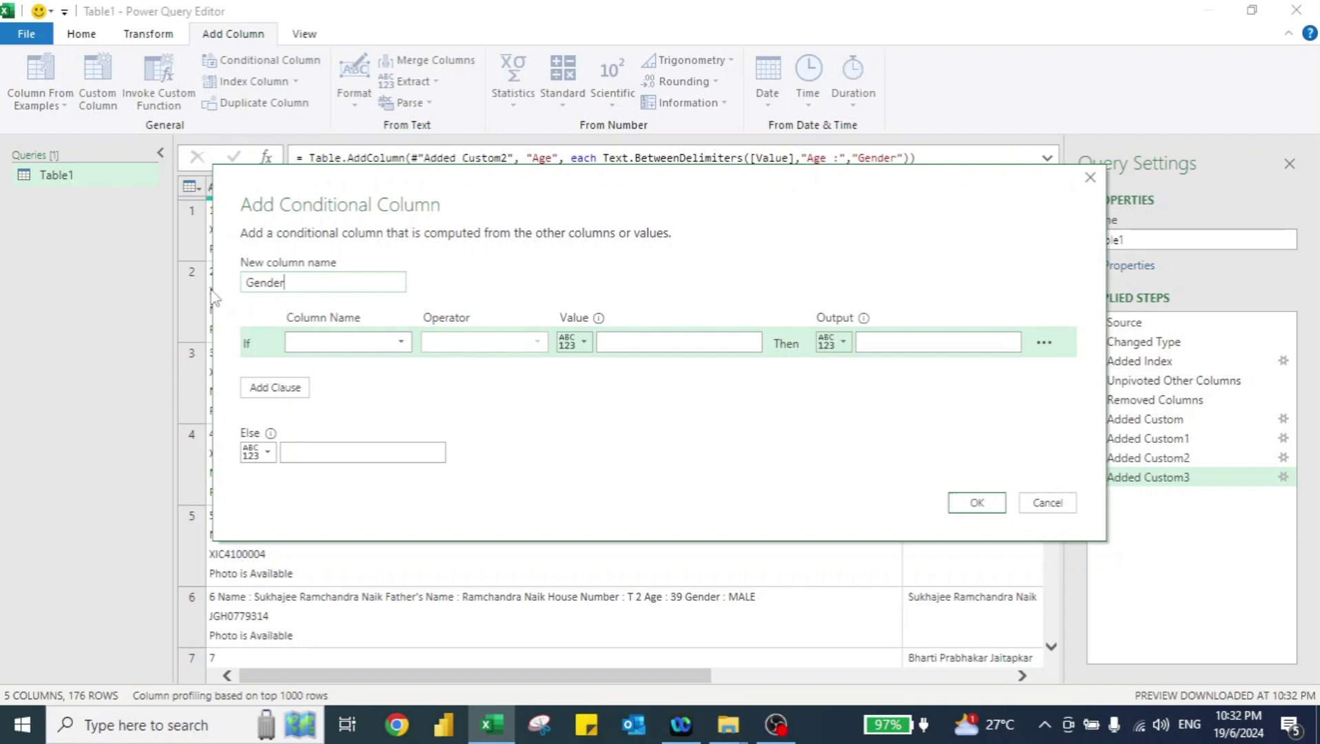
click(352, 343)
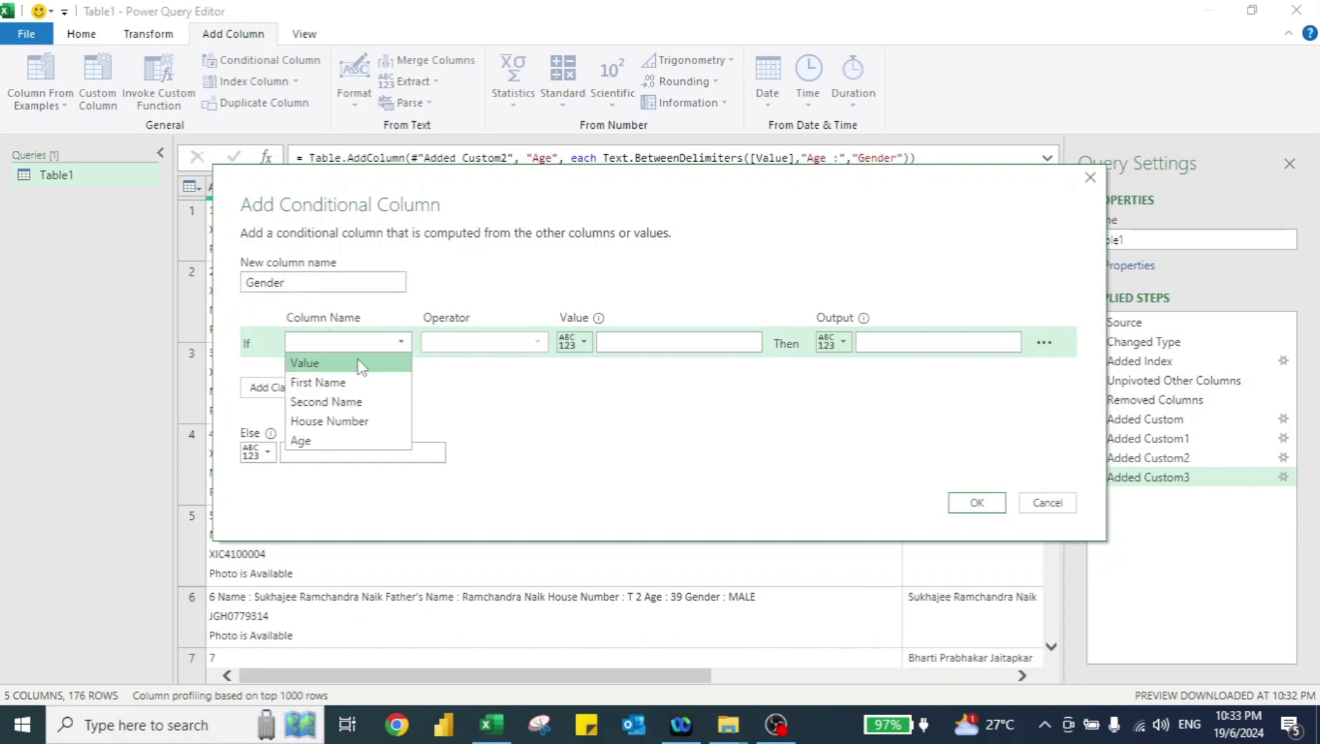
click(359, 363)
click(537, 342)
click(482, 481)
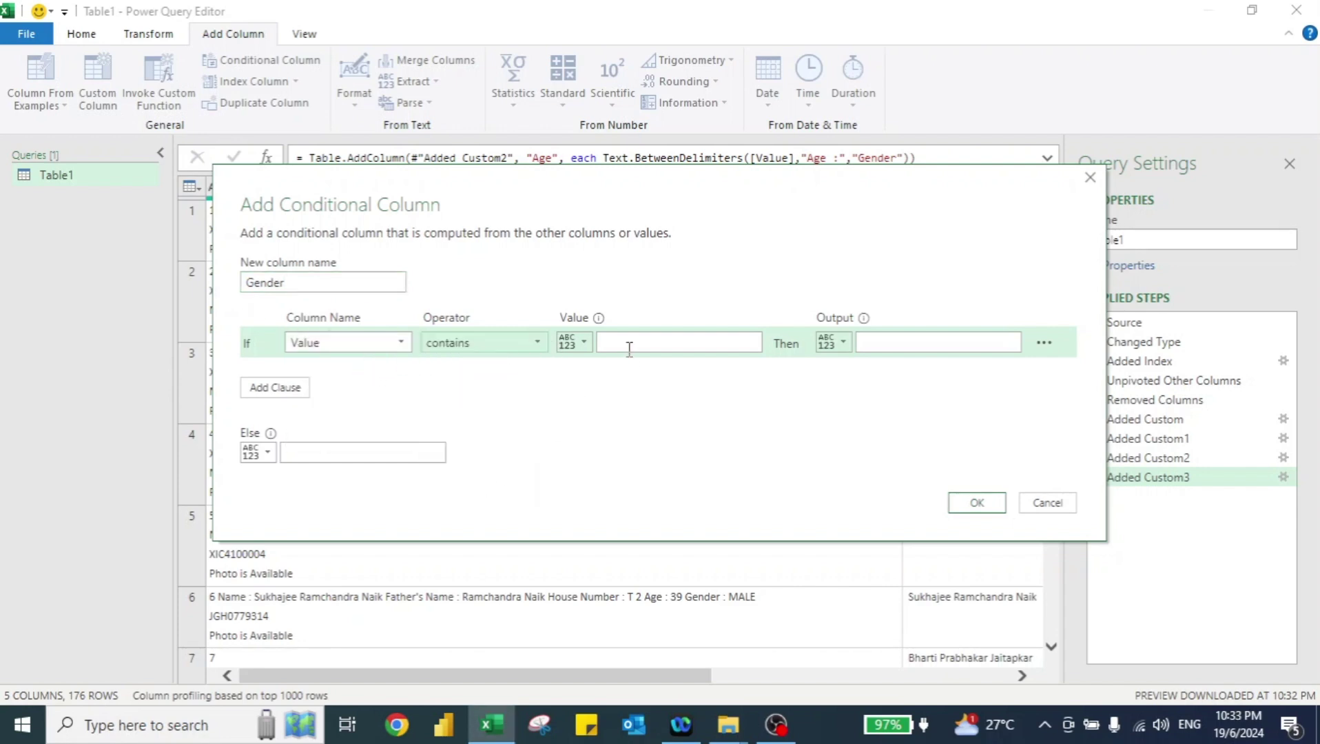
click(629, 343)
text(FEMALE)
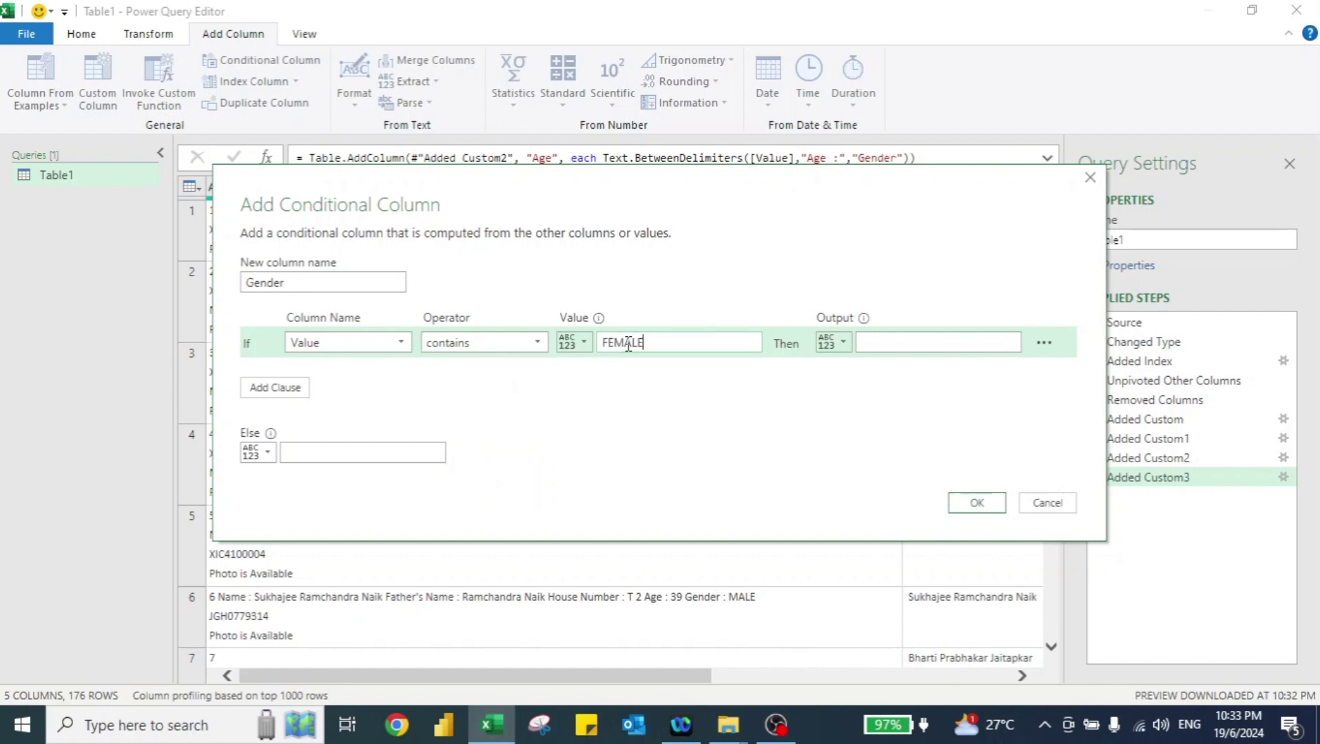
Set the Gender condition's output to FEMALE and the else value to MALE, and create the column
click(844, 343)
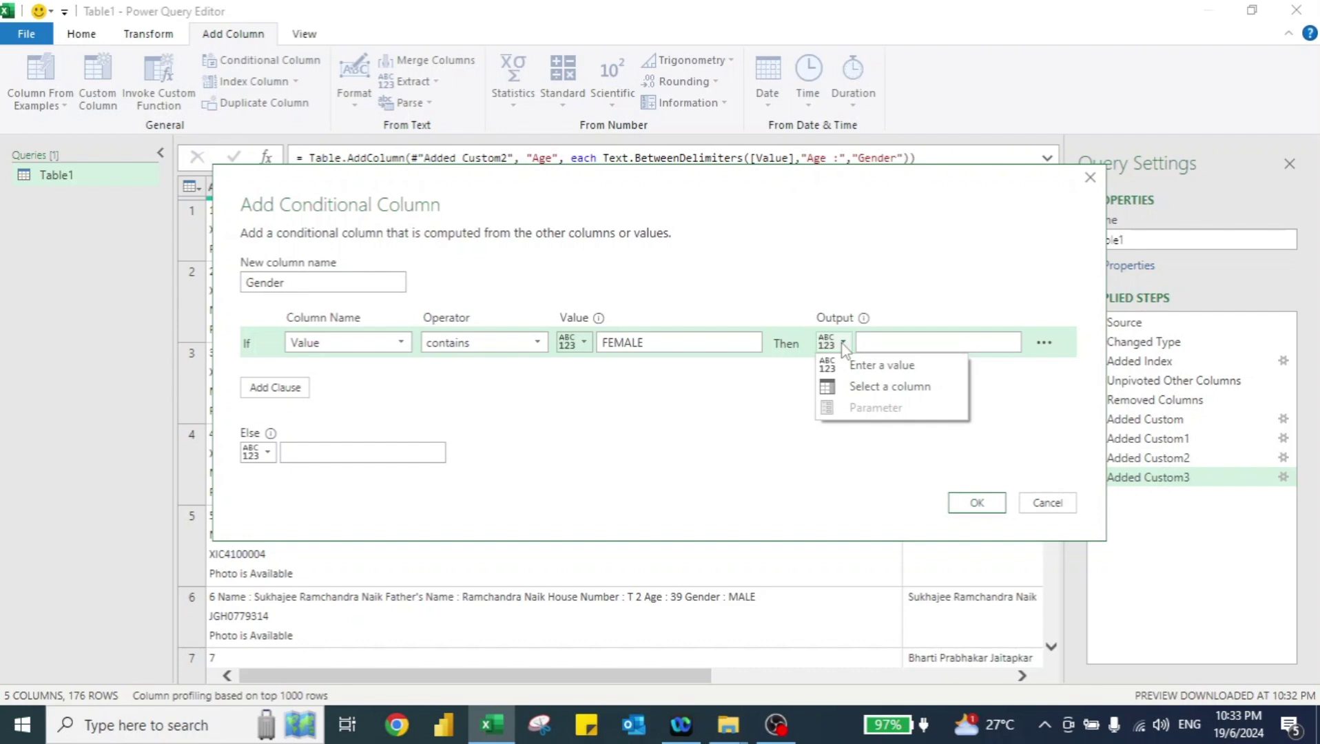
click(861, 363)
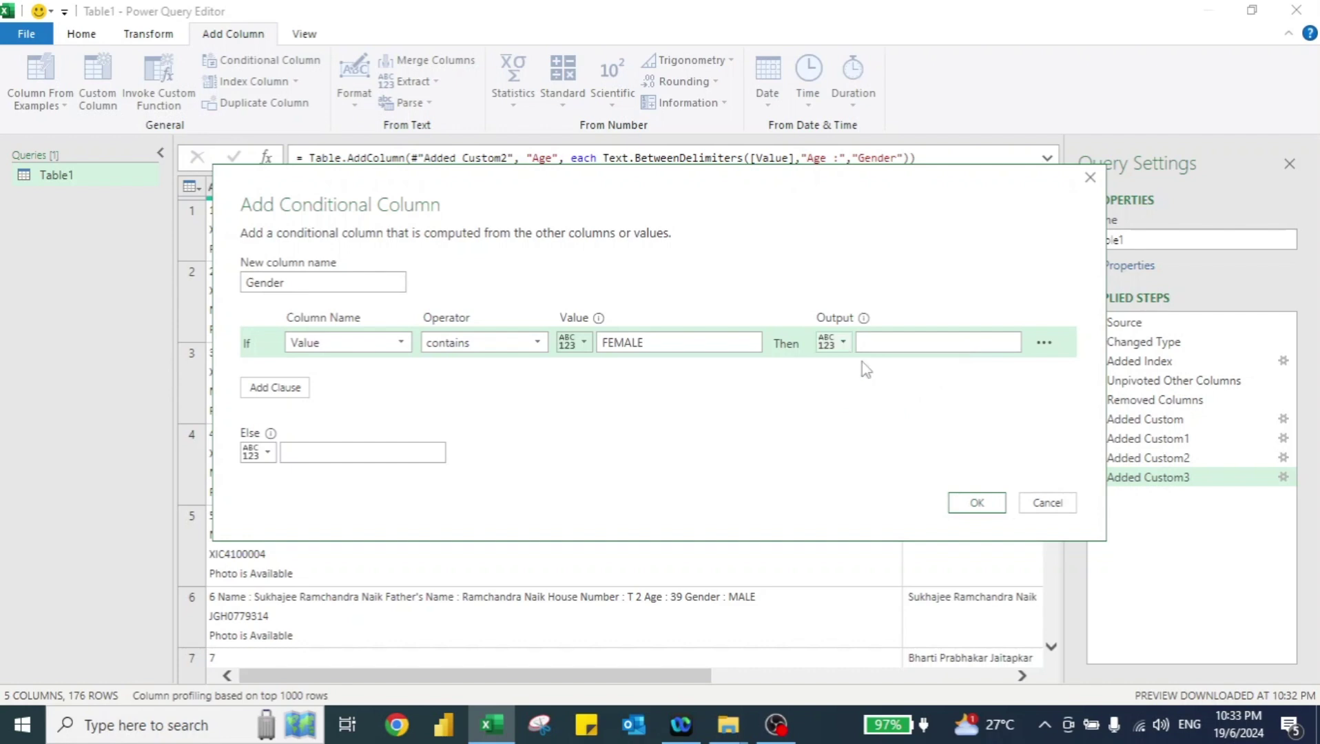
click(893, 343)
click(332, 451)
text(MALE)
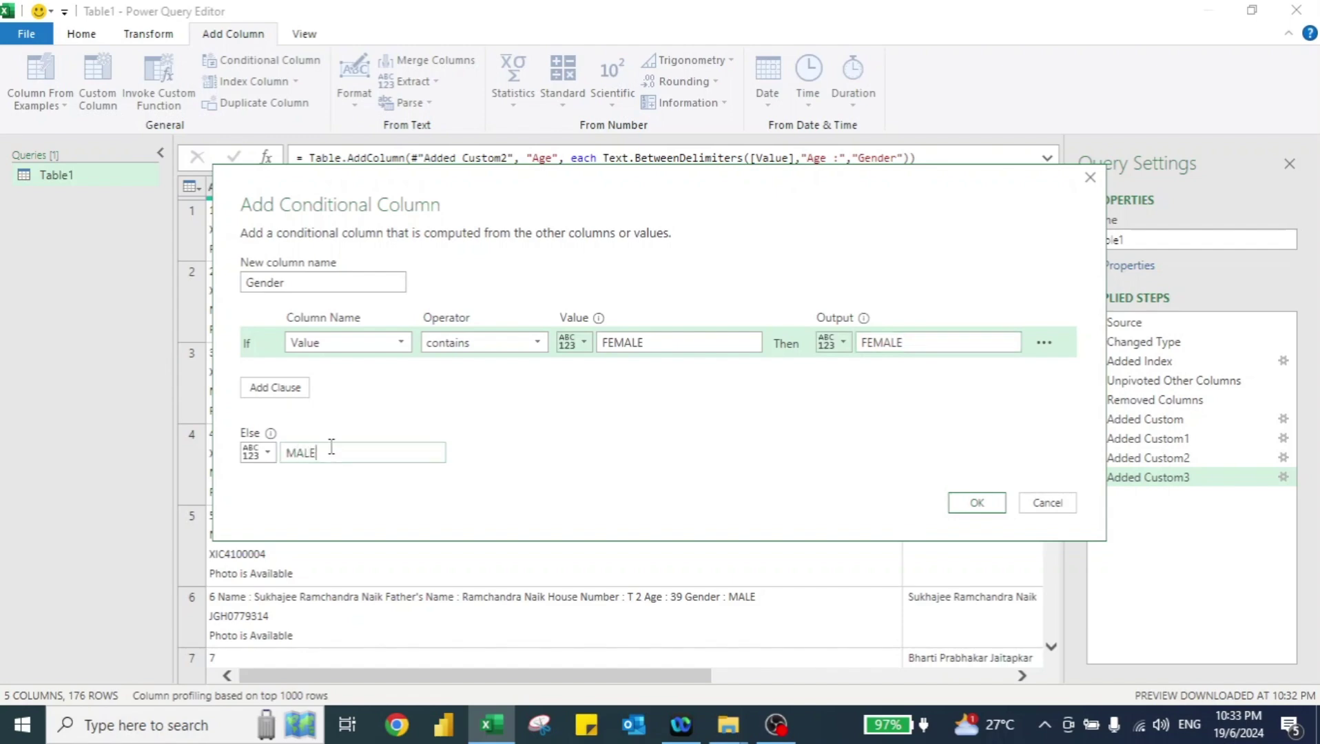
click(977, 503)
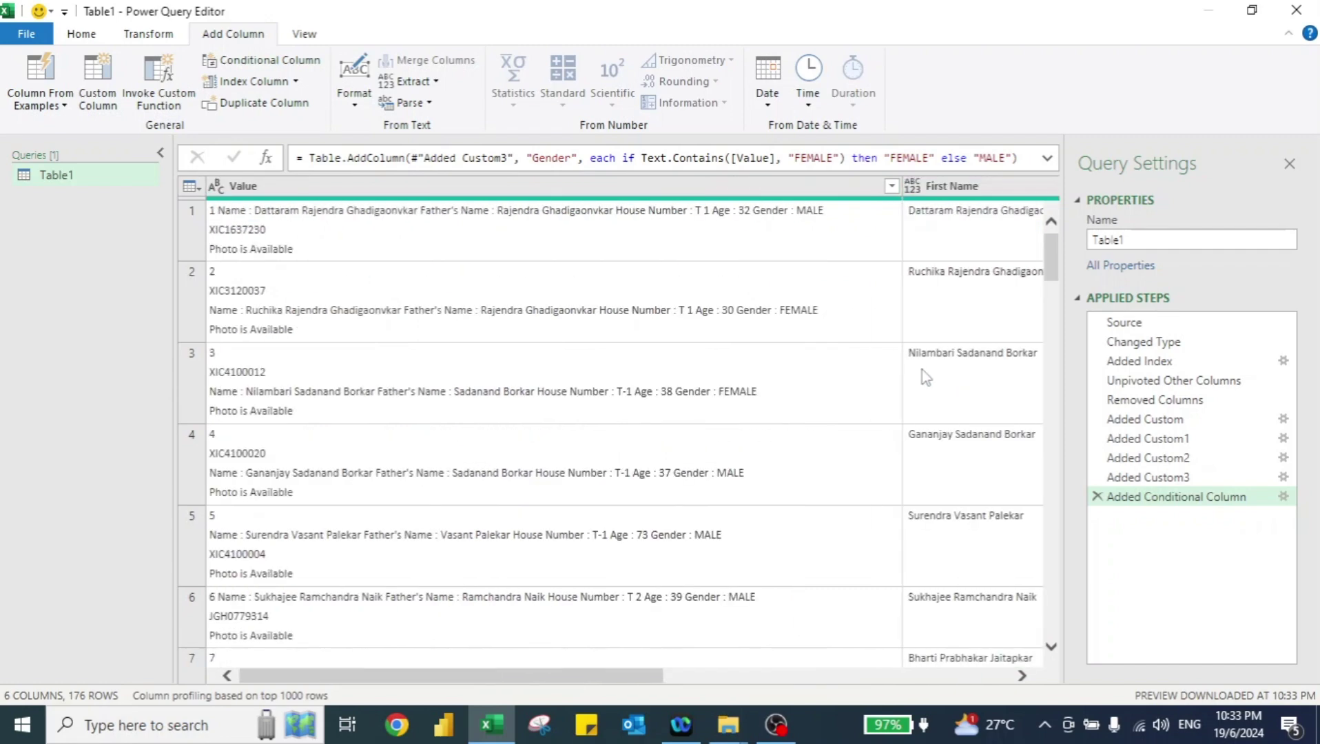
Remove the Value column from the query
click(687, 188)
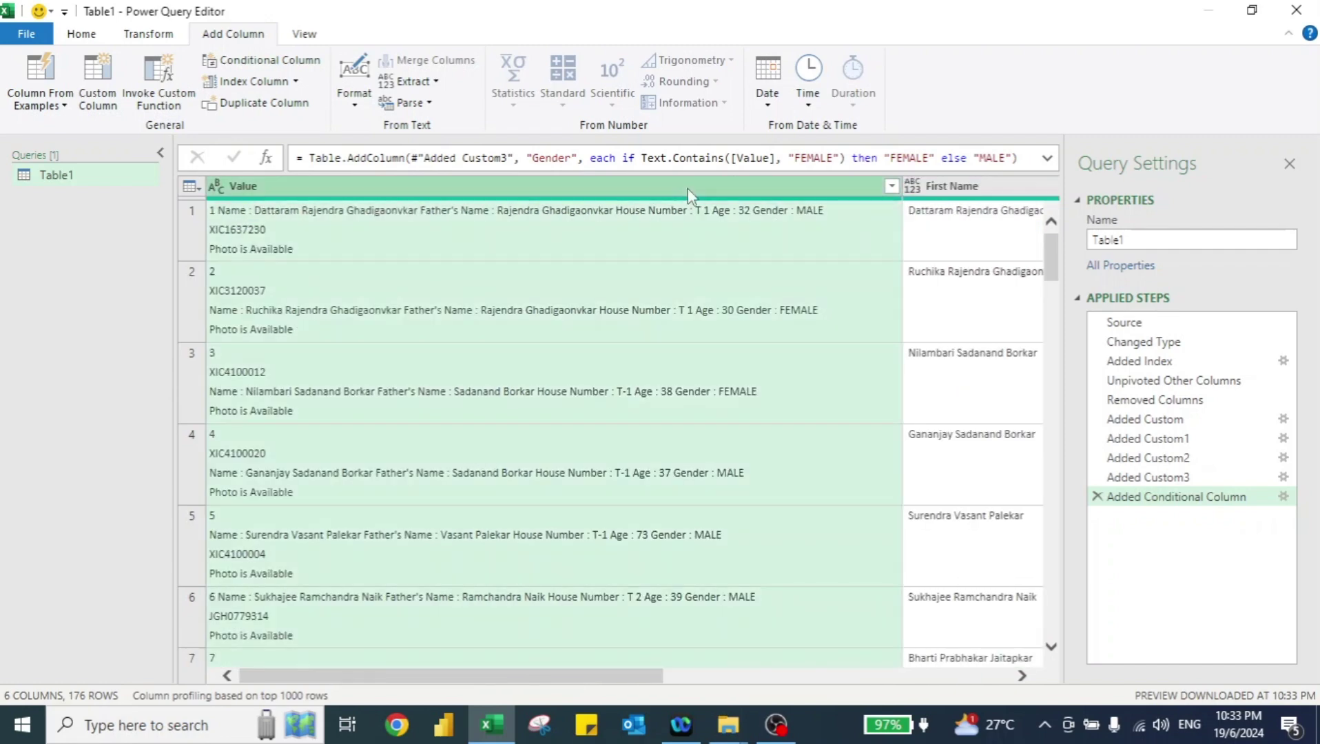
key(Delete)
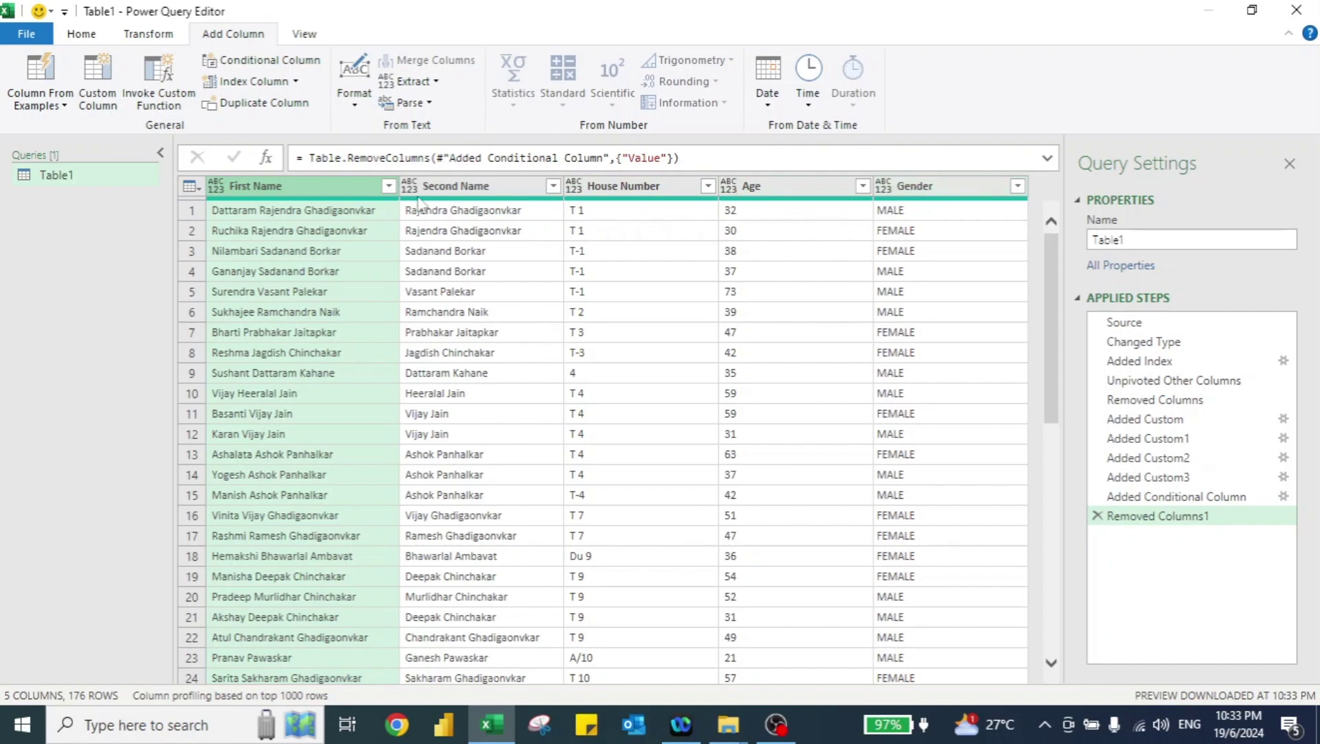
Set First Name, Second Name, House Number and Gender to the Text data type, and Age to Whole Number
shift+click(626, 186)
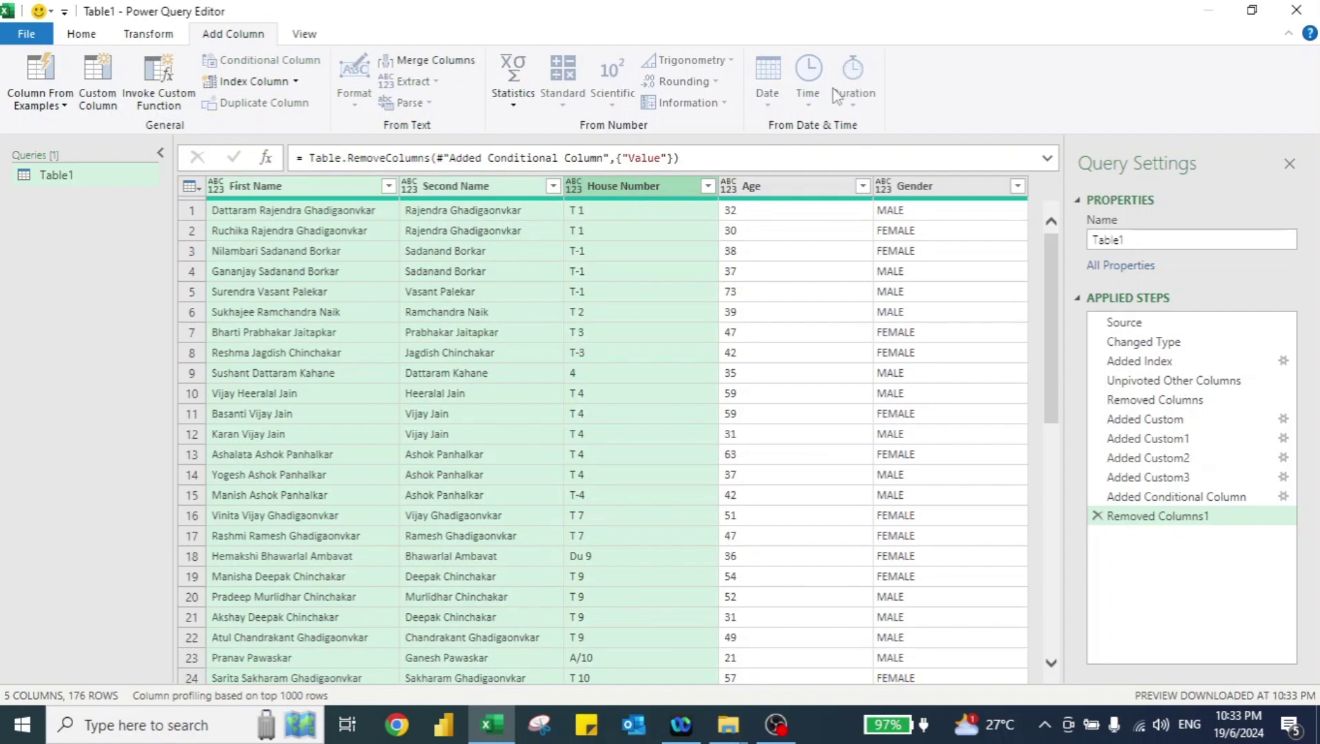
ctrl+click(944, 187)
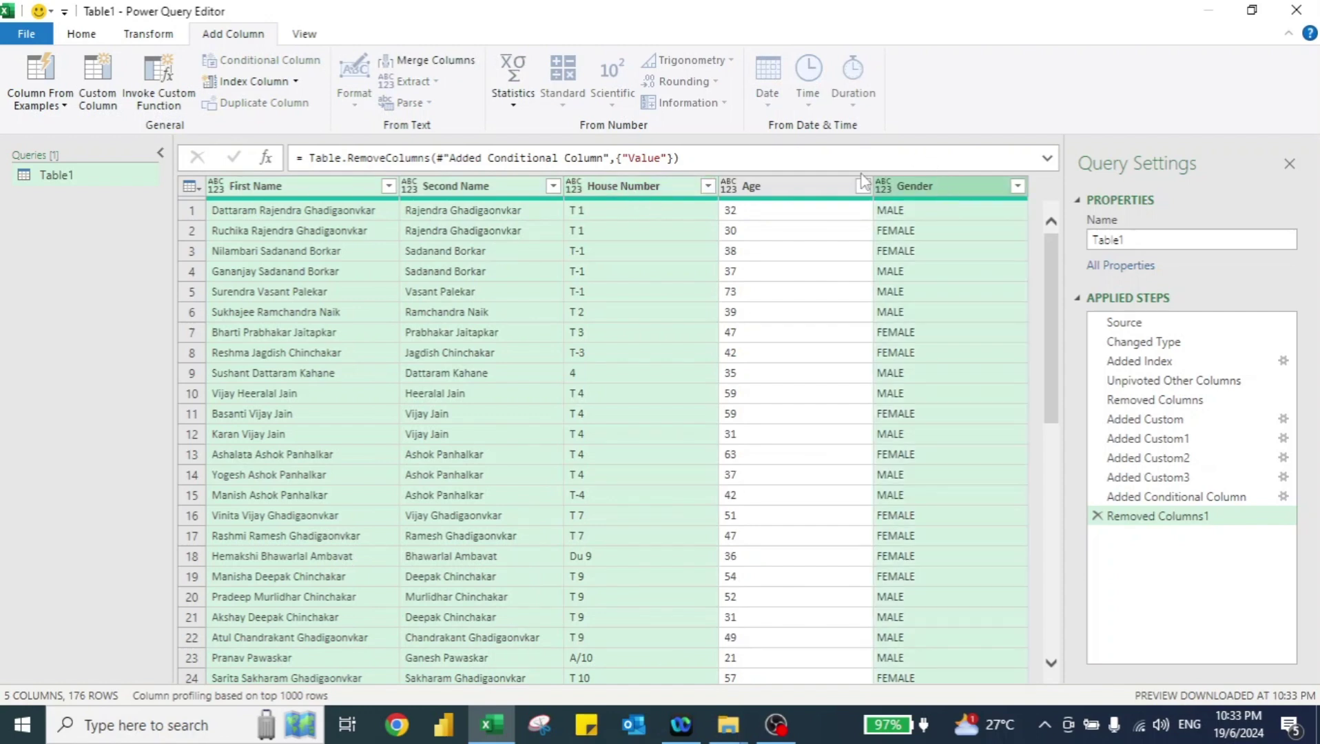
click(151, 40)
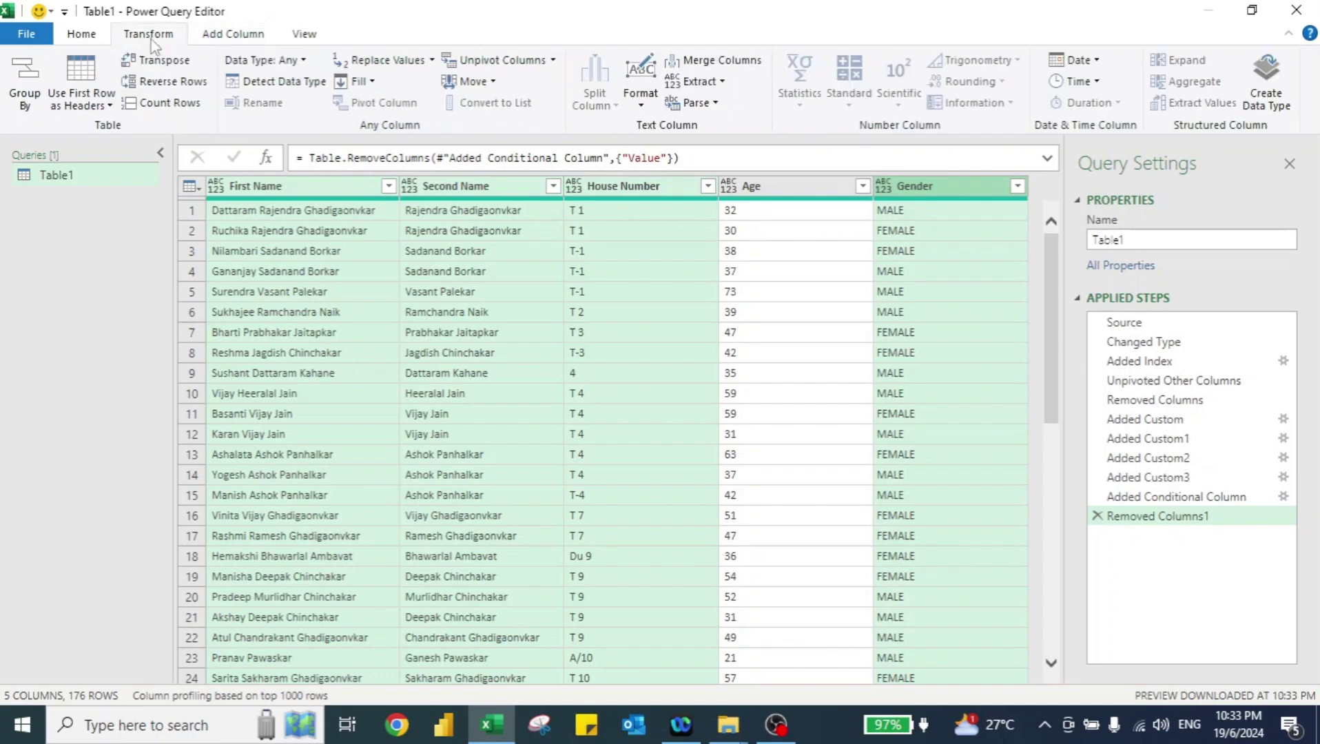
click(290, 61)
click(265, 279)
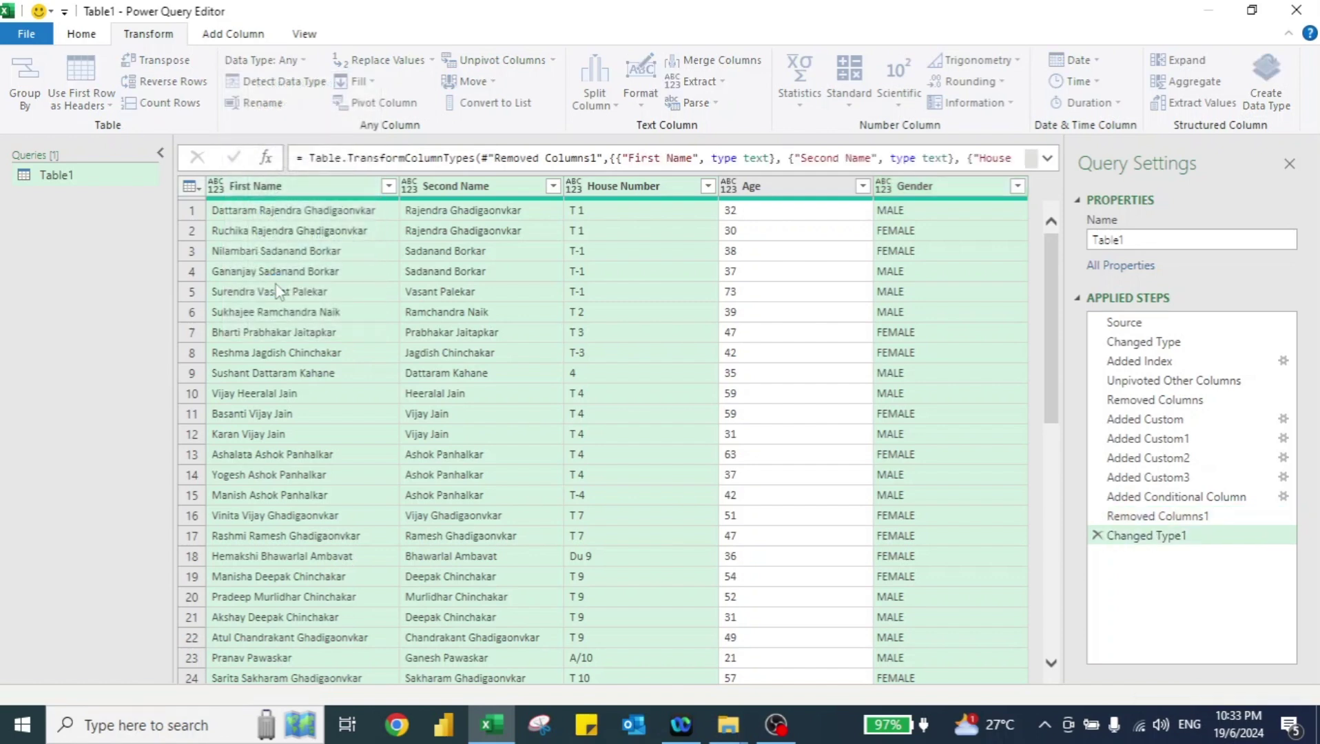
click(733, 189)
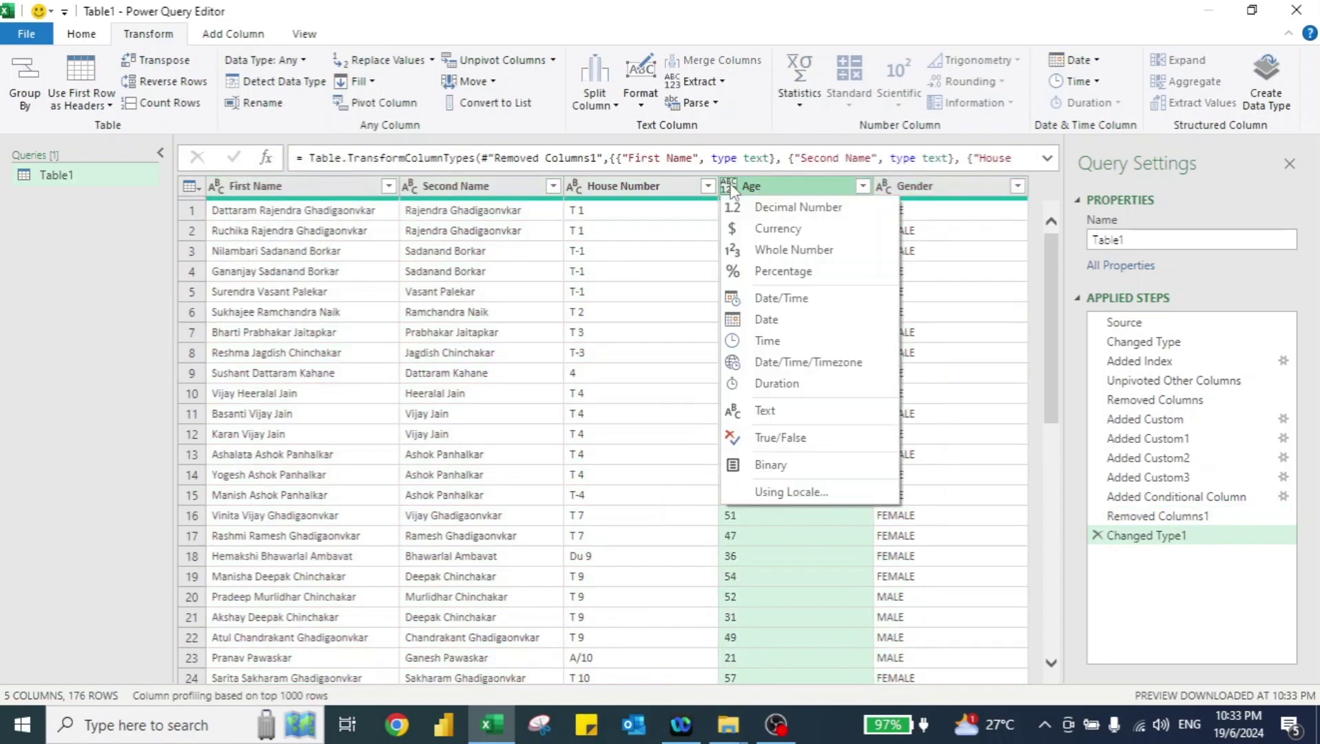
click(791, 259)
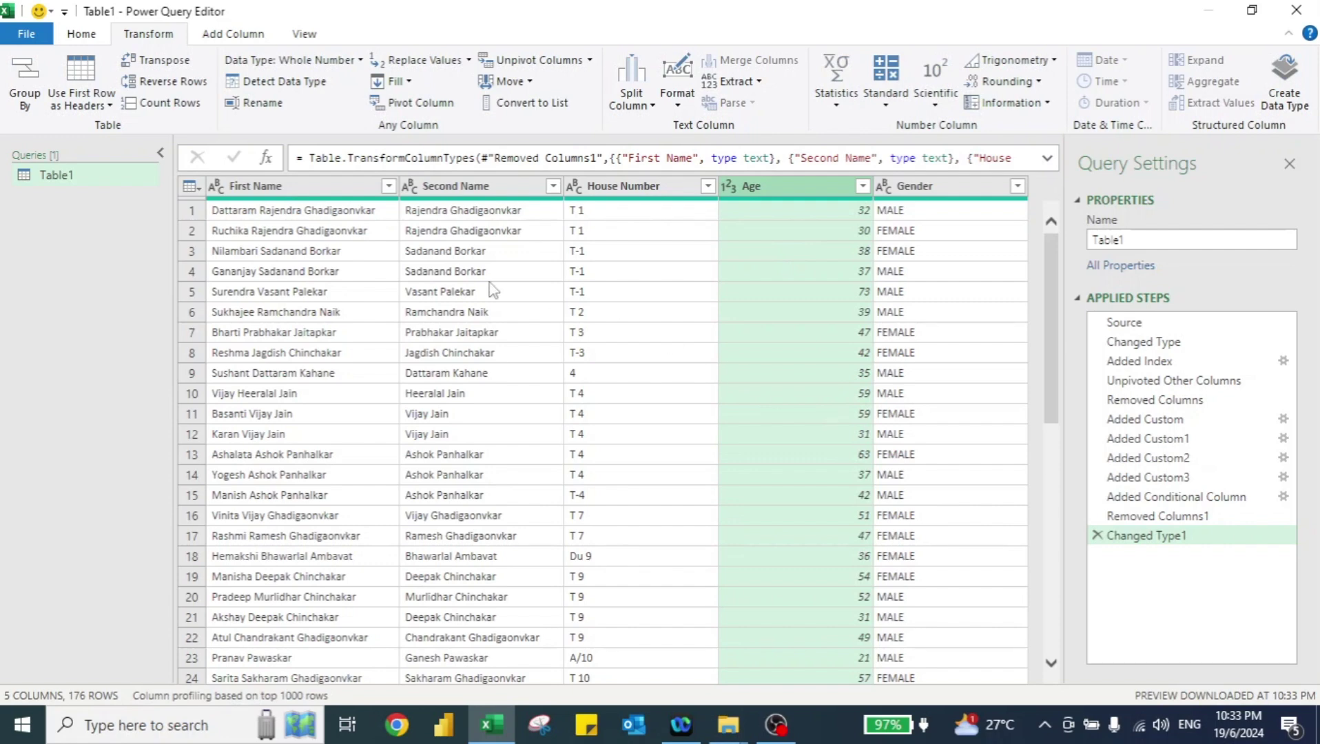
Capitalize each word in the First Name and Second Name columns
click(319, 192)
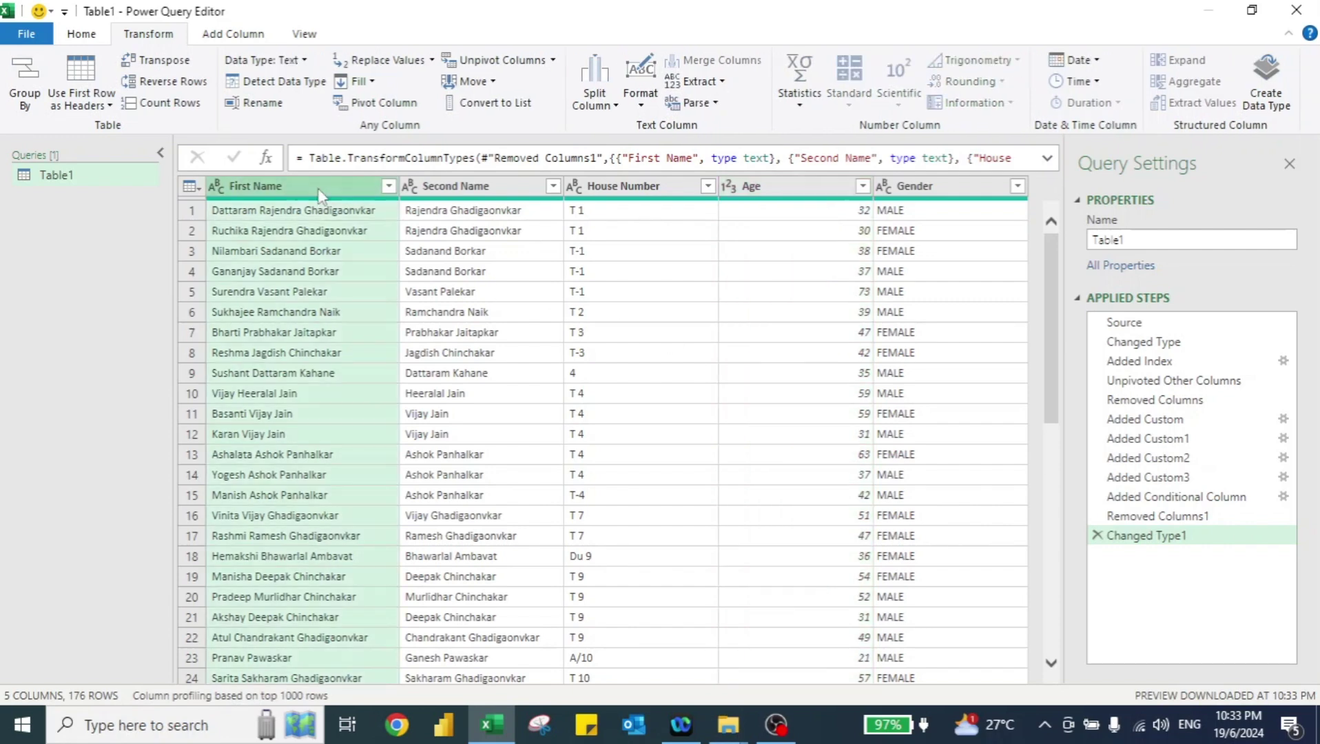
scroll(407, 475, down, 10)
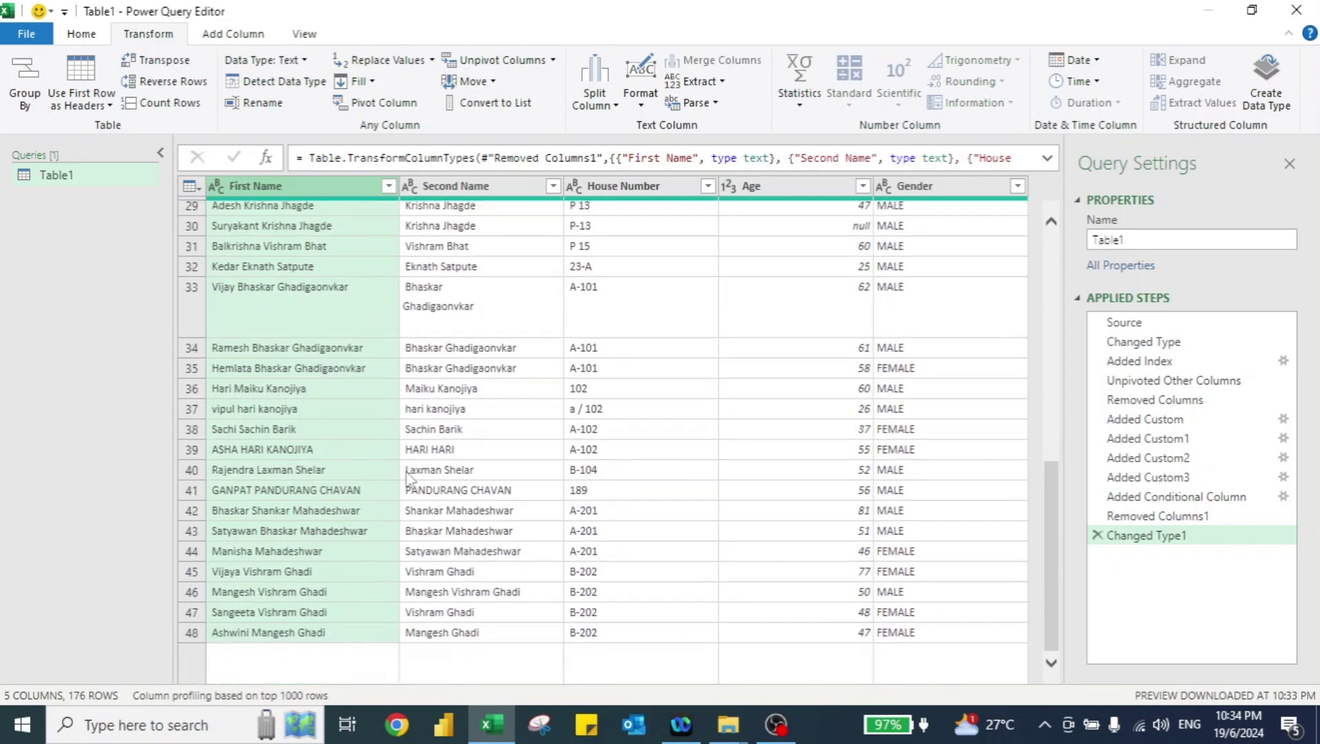
scroll(407, 476, down, 3)
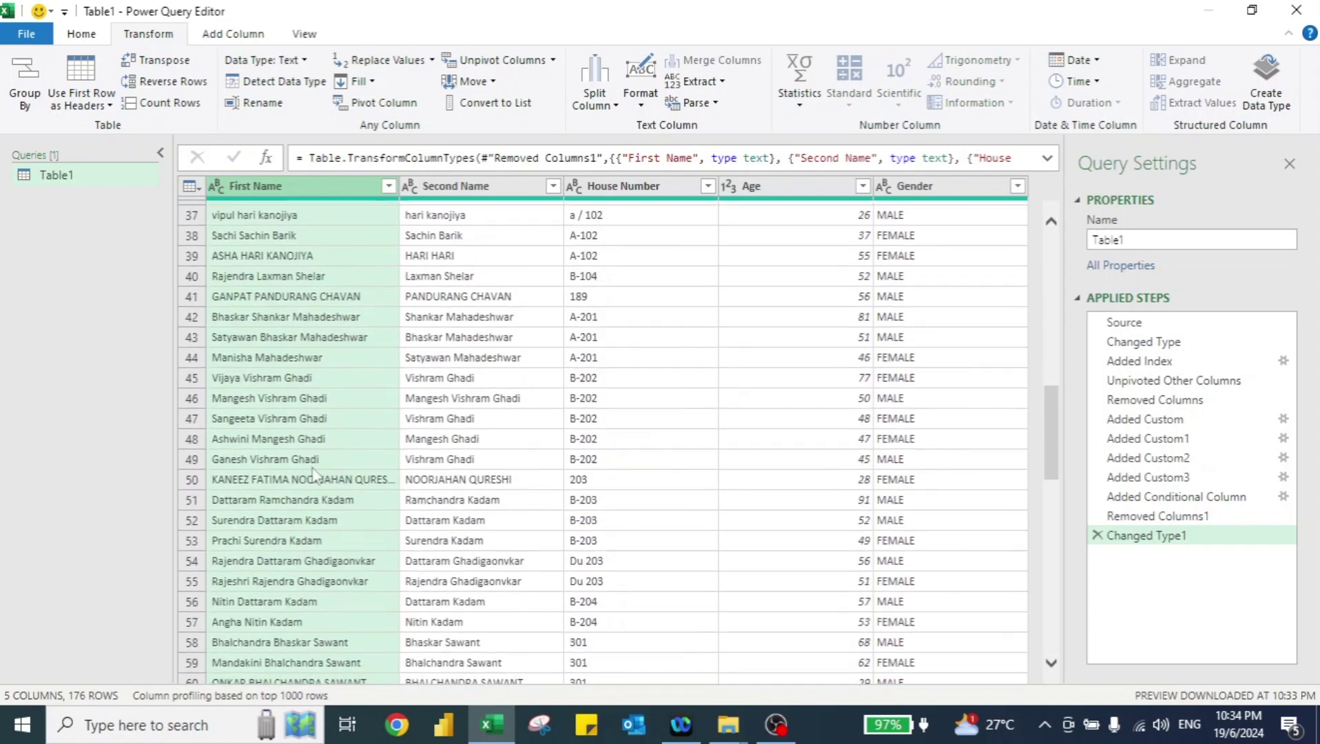
ctrl+click(467, 184)
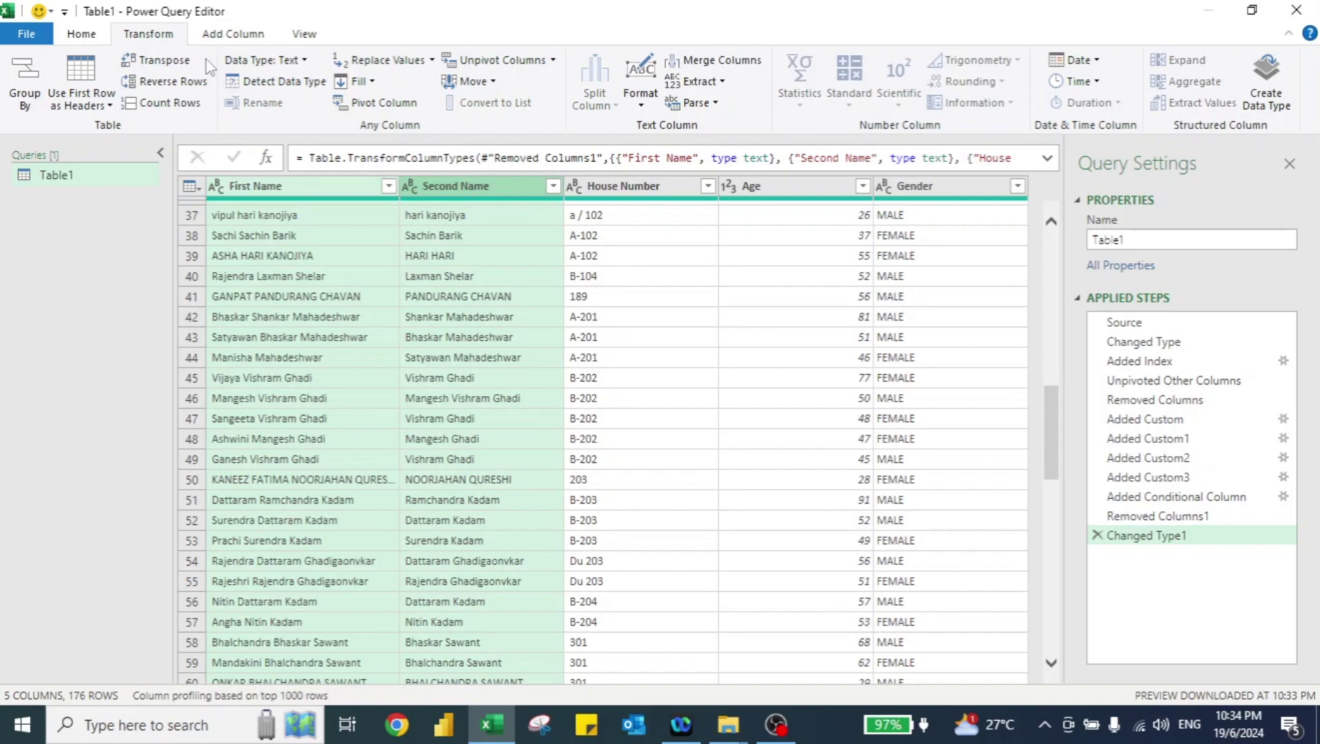
click(641, 100)
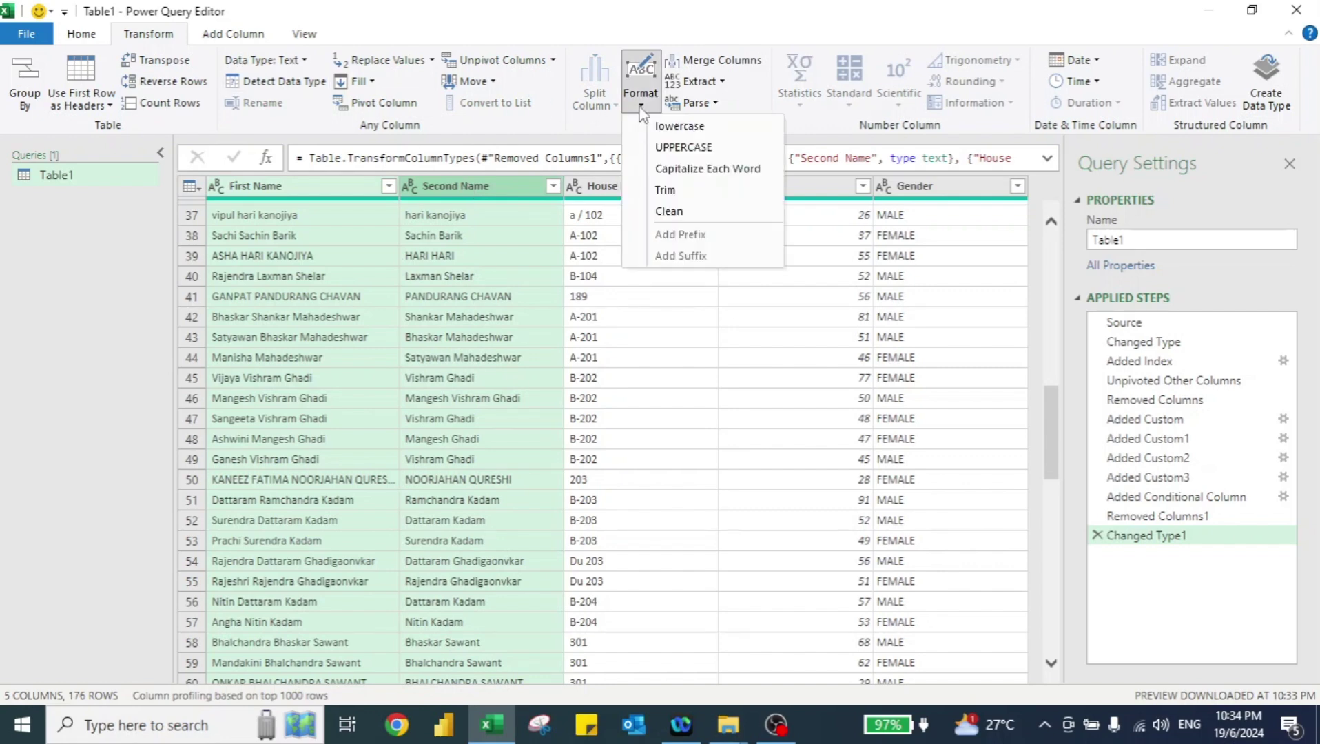
click(685, 169)
scroll(437, 462, down, 3)
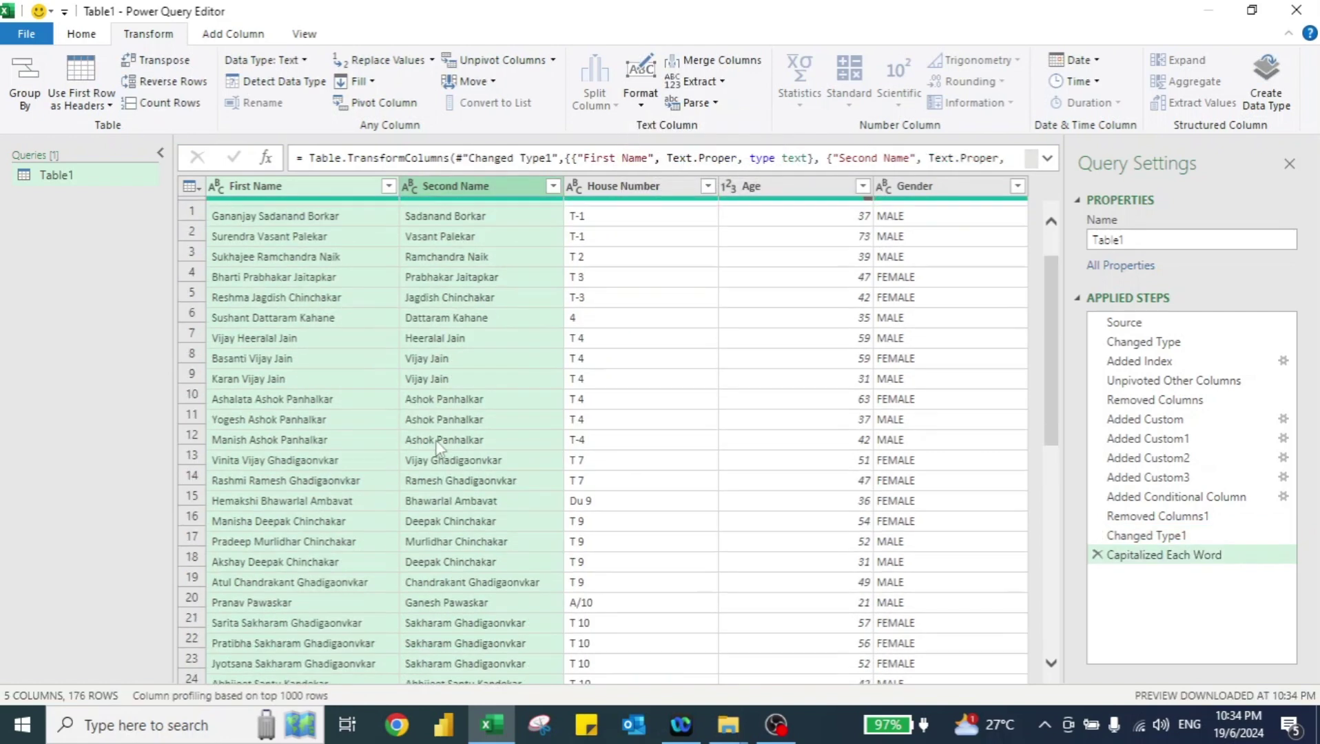
scroll(439, 448, up, 3)
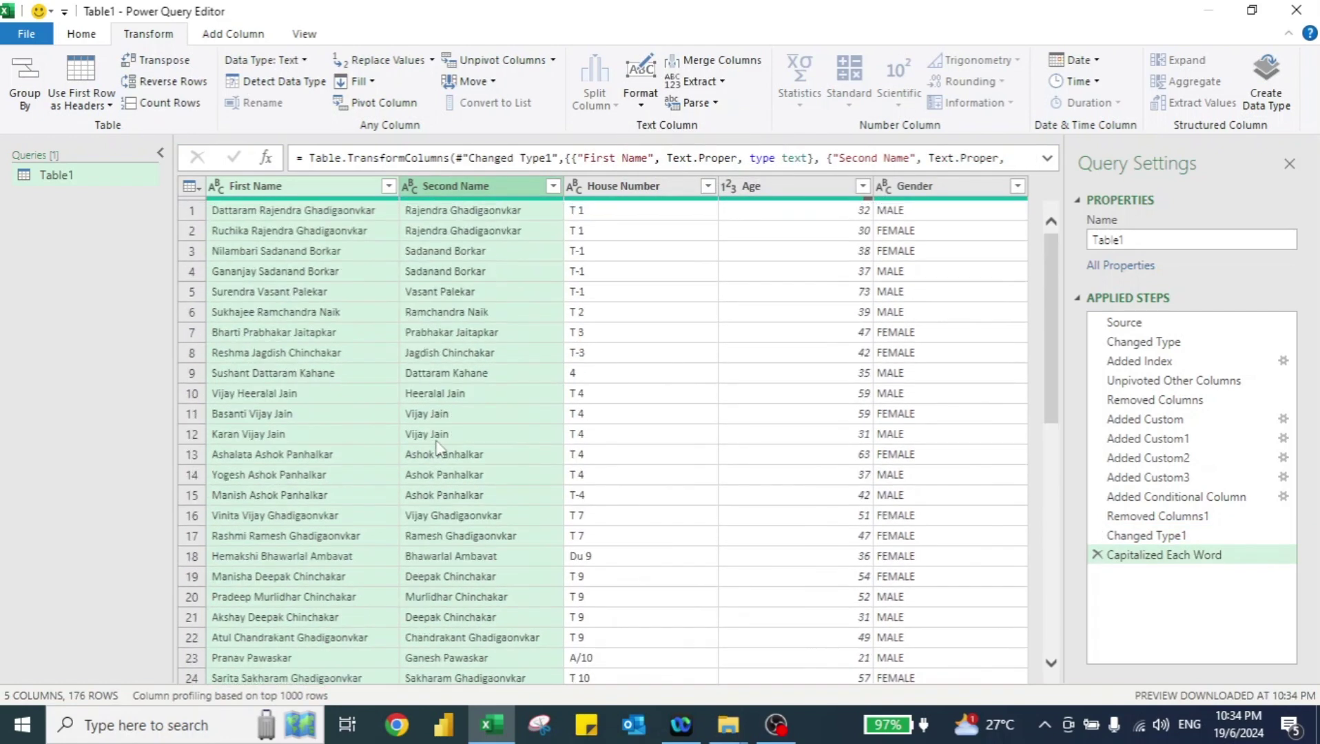
Close the query editor and load the transformed table into the Excel workbook
click(87, 38)
click(22, 68)
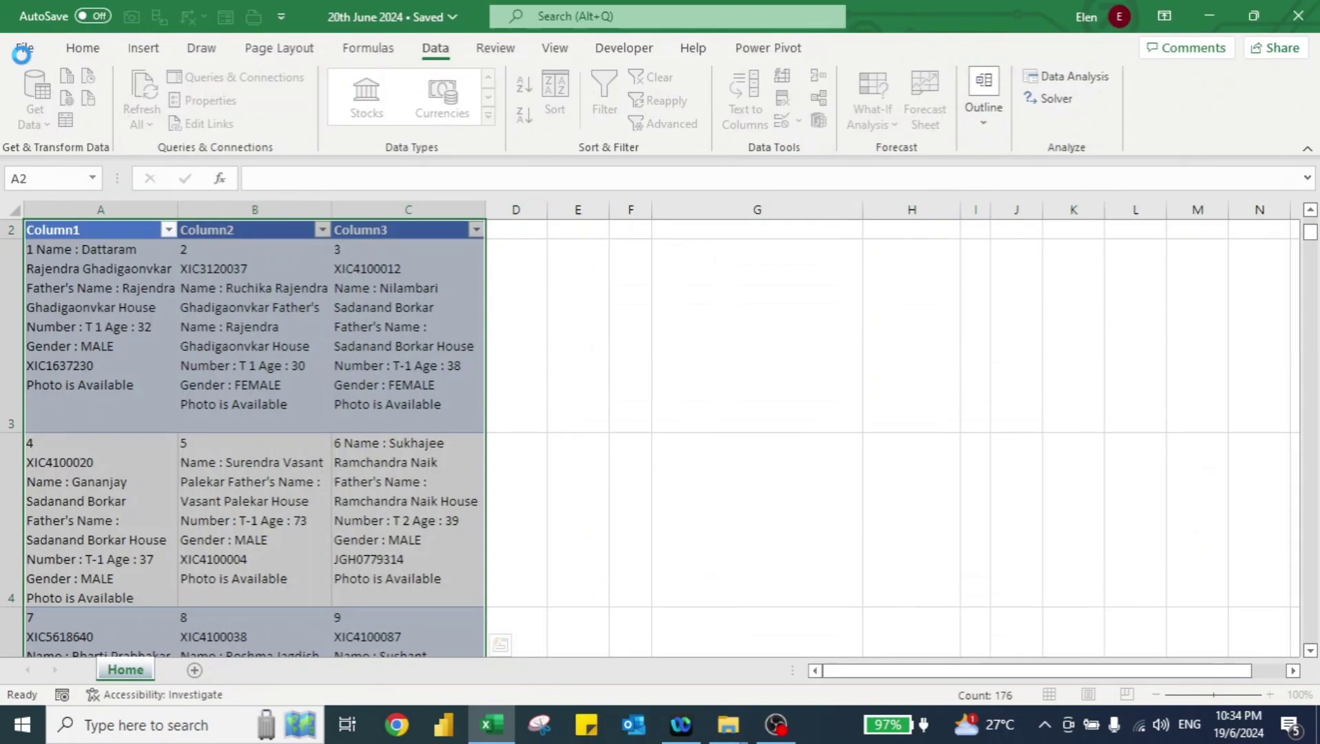